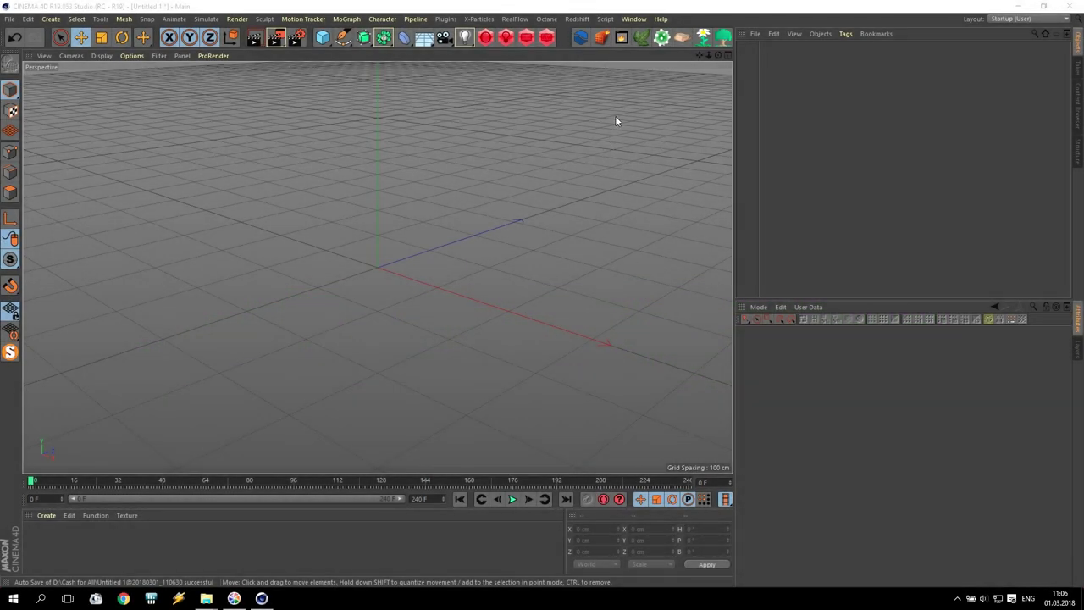
Step: Add a TurbulenceFD Container with a Grid Size Y of 200 cm
left_click(600, 39)
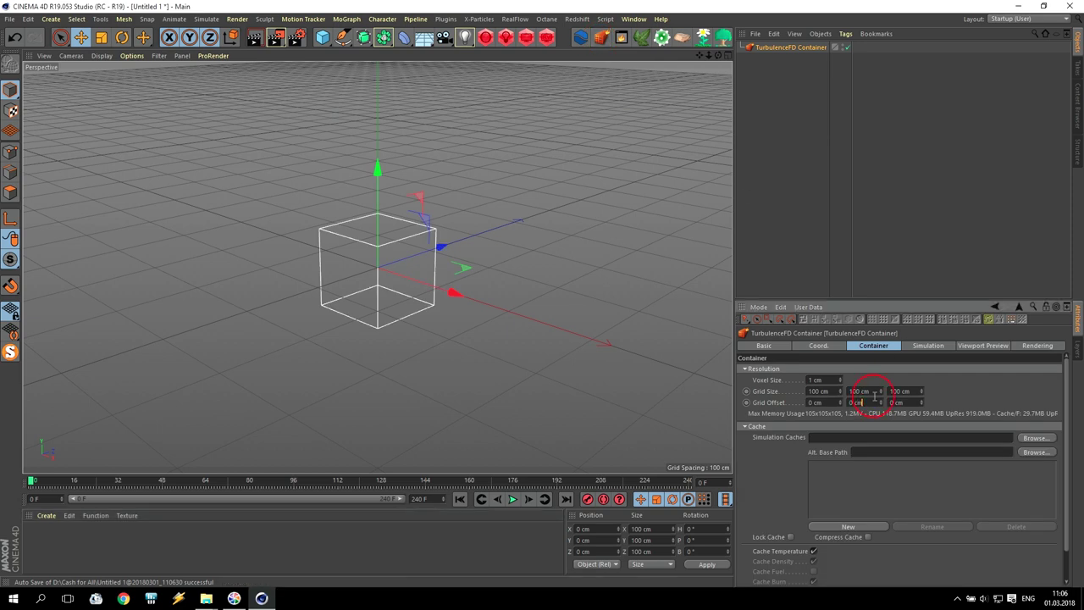
type("0")
key("Return")
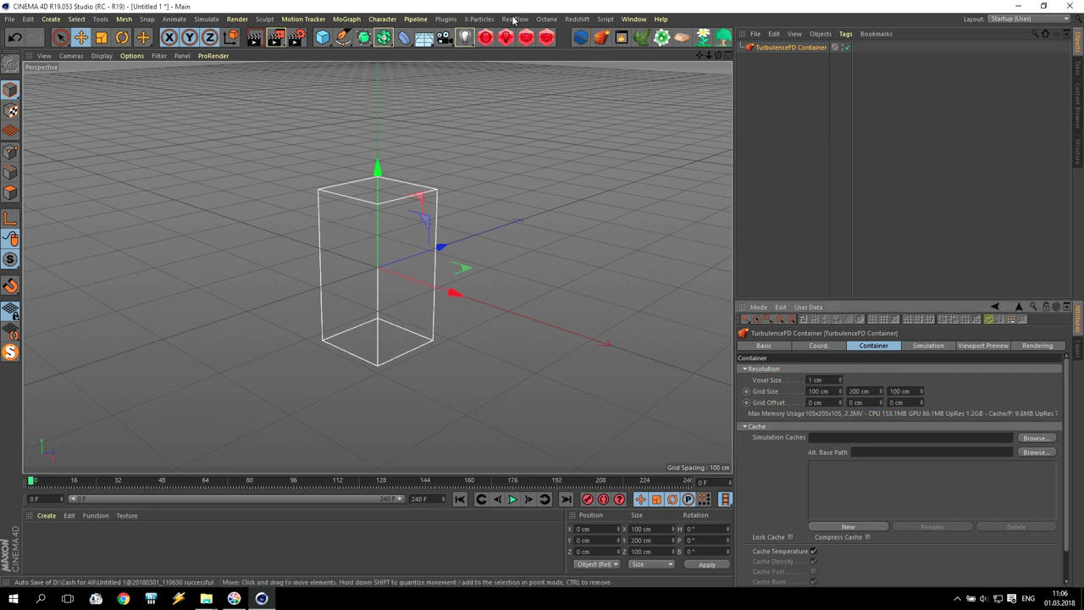
Step: Add a sphere of radius 10 cm and lower it to the container's bottom
left_click_drag(321, 41, 555, 85)
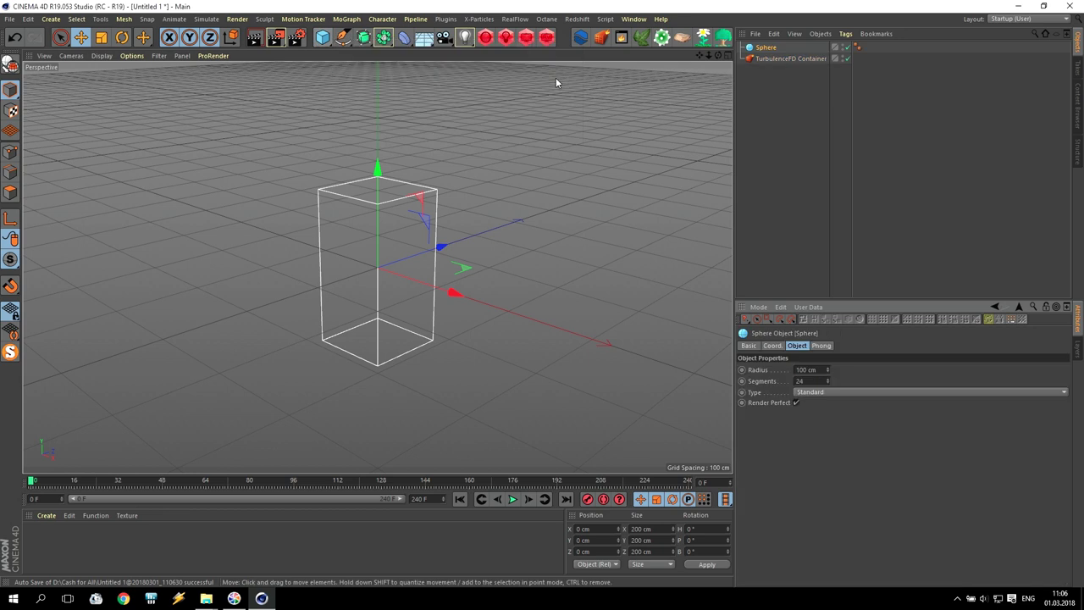
type("10")
key("Return")
key("F5")
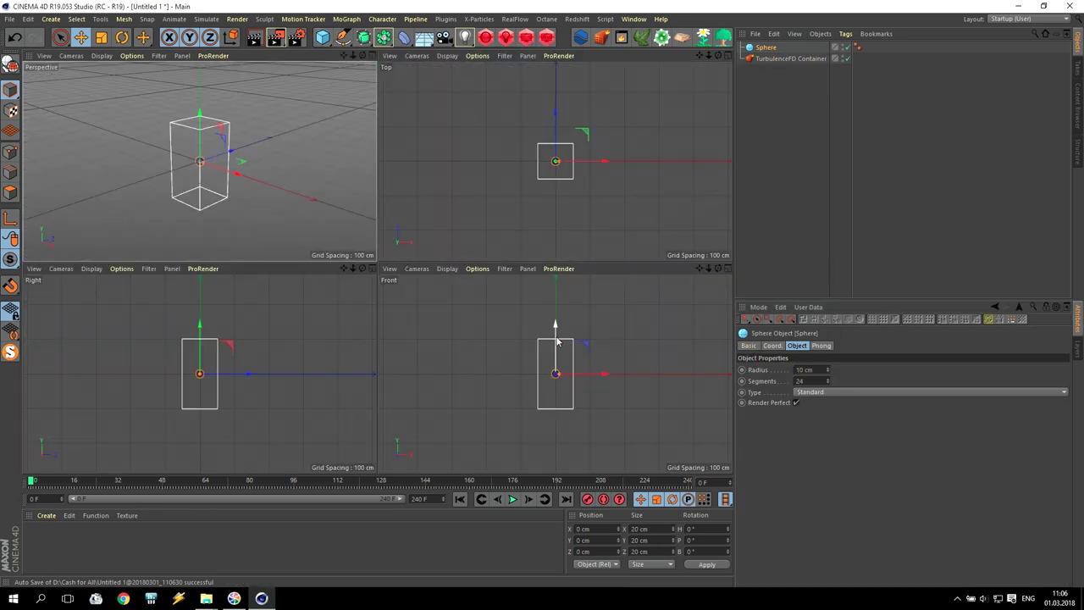
left_click_drag(556, 340, 564, 369)
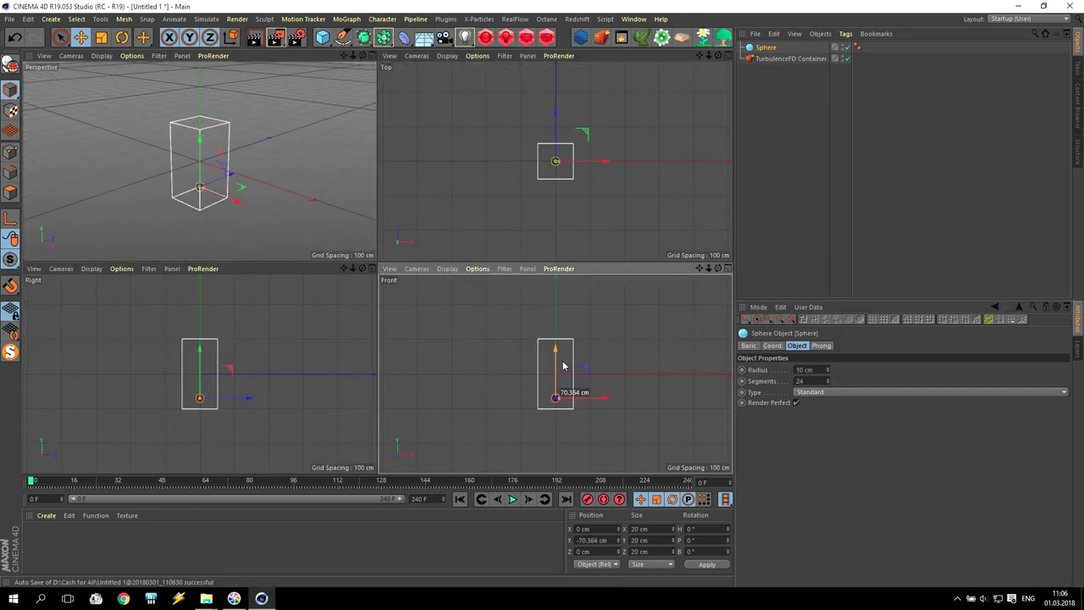
Step: Attach a TurbulenceFD Emitter tag to the sphere, with channel values set to 1
right_click(765, 48)
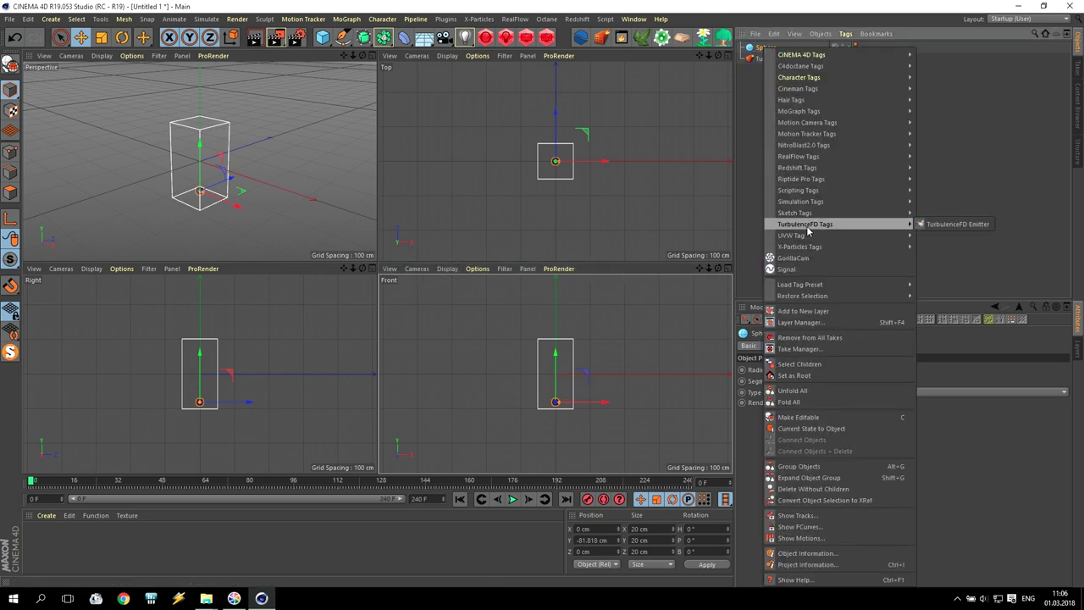
left_click(956, 225)
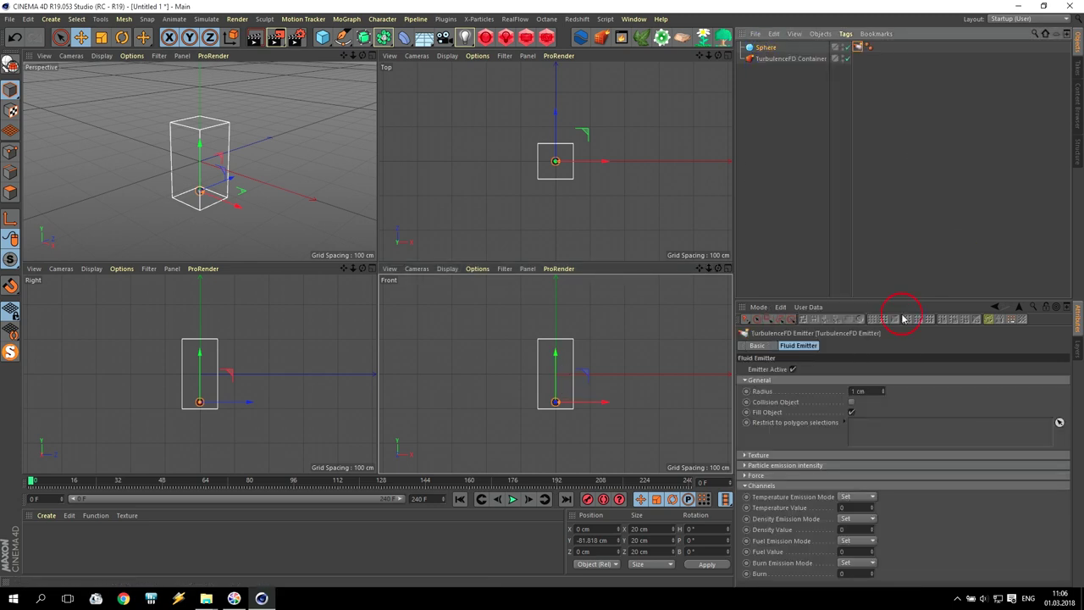
left_click(843, 507)
type("1")
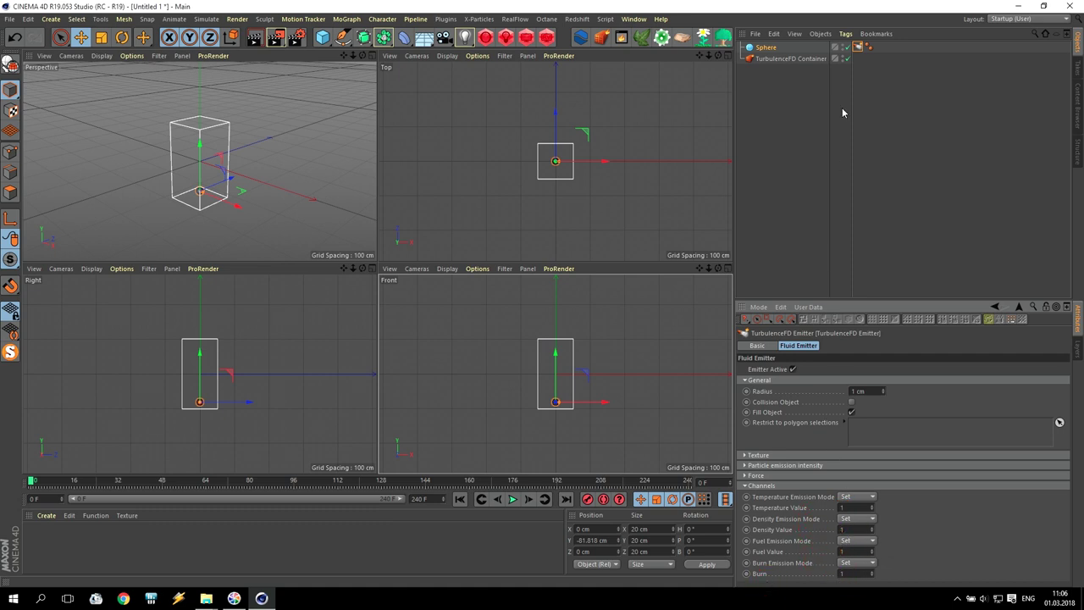
Step: Enable the container's Fuel and Density channels and set density Dissipation to 15%
left_click(791, 58)
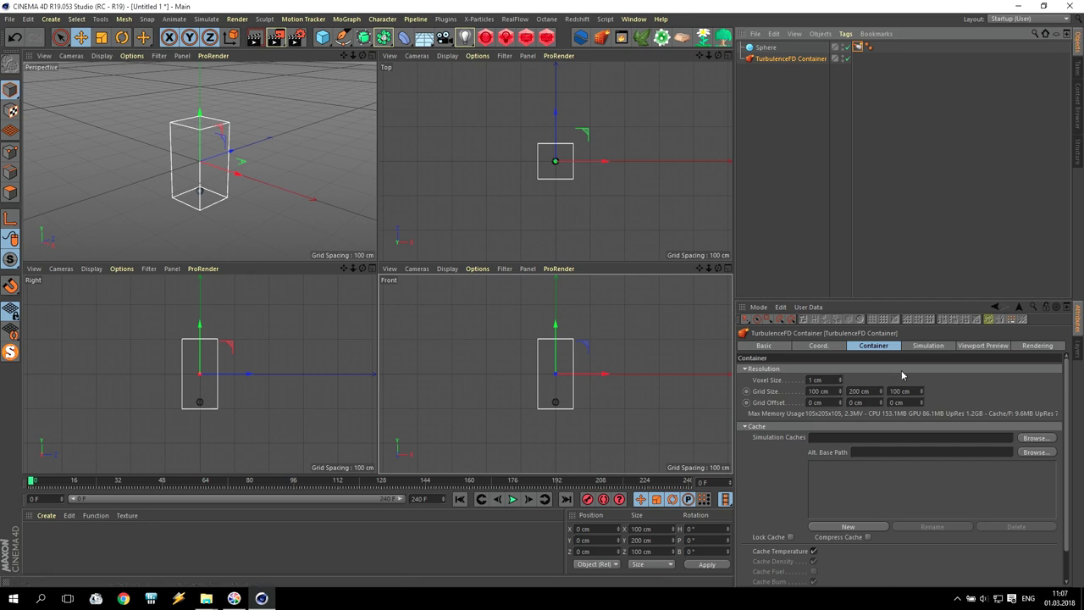
left_click(927, 347)
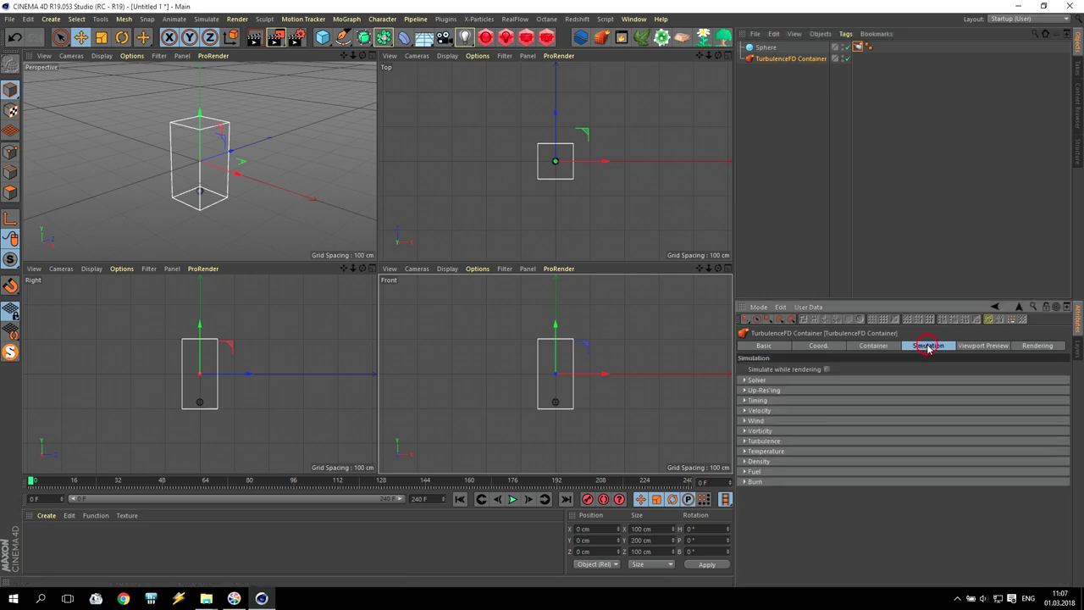
left_click(749, 481)
left_click(819, 492)
left_click(744, 471)
left_click(818, 482)
left_click(761, 461)
left_click(804, 472)
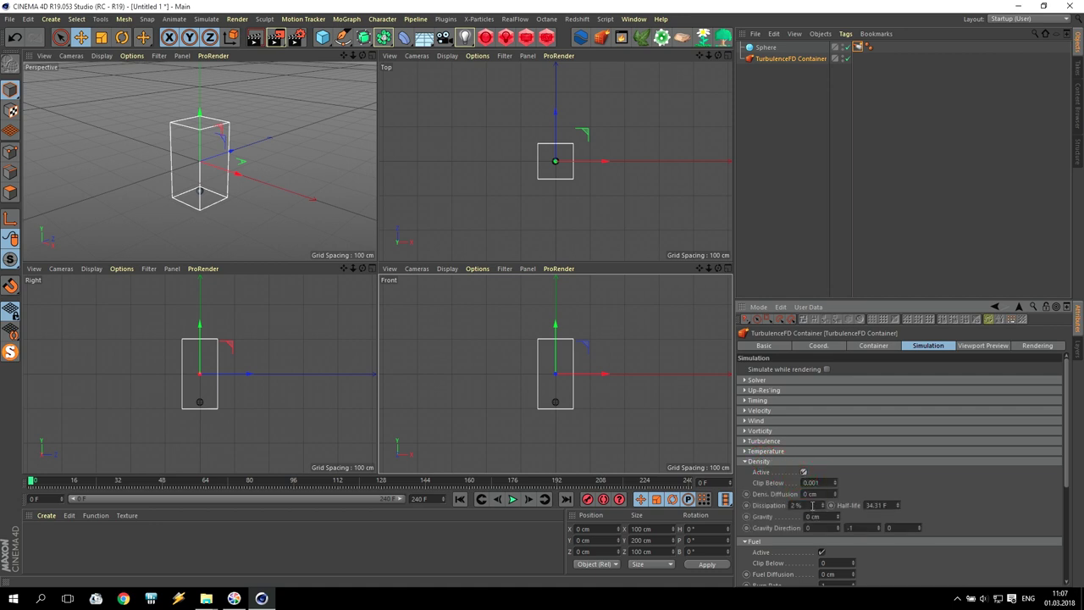
left_click(812, 504)
type("15")
Step: Check the 25% temperature cooling and set turbulence intensity to 10 cm
left_click(745, 451)
type("25")
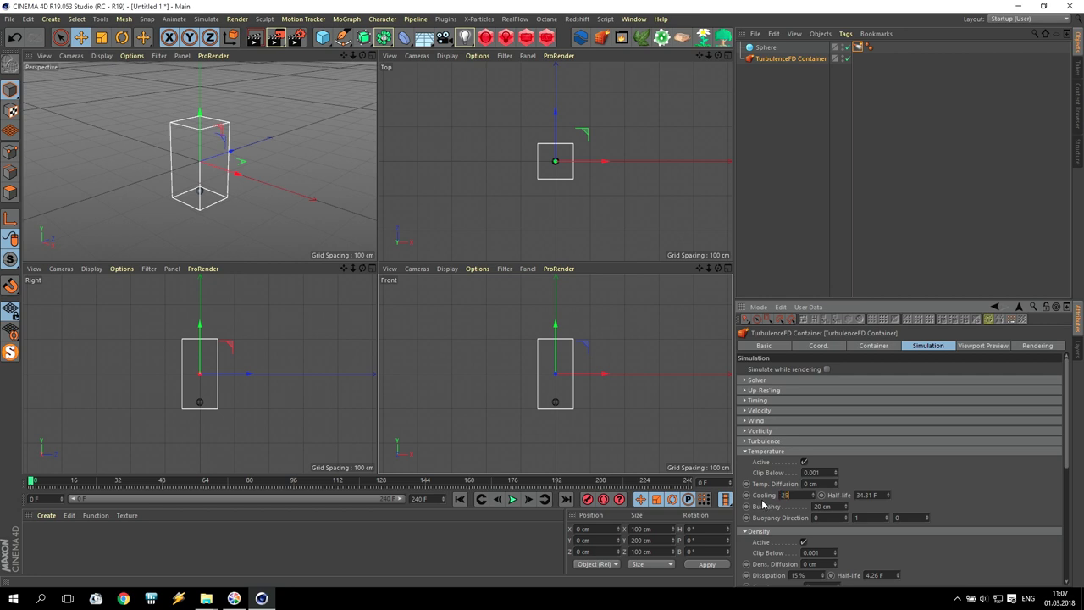
left_click(745, 451)
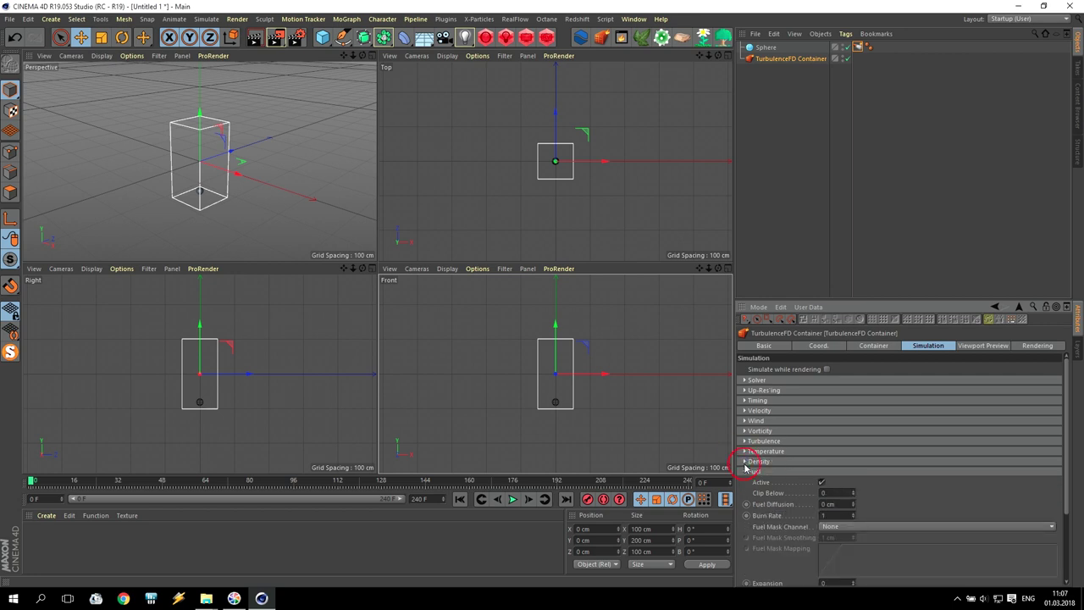
left_click(750, 471)
left_click(745, 452)
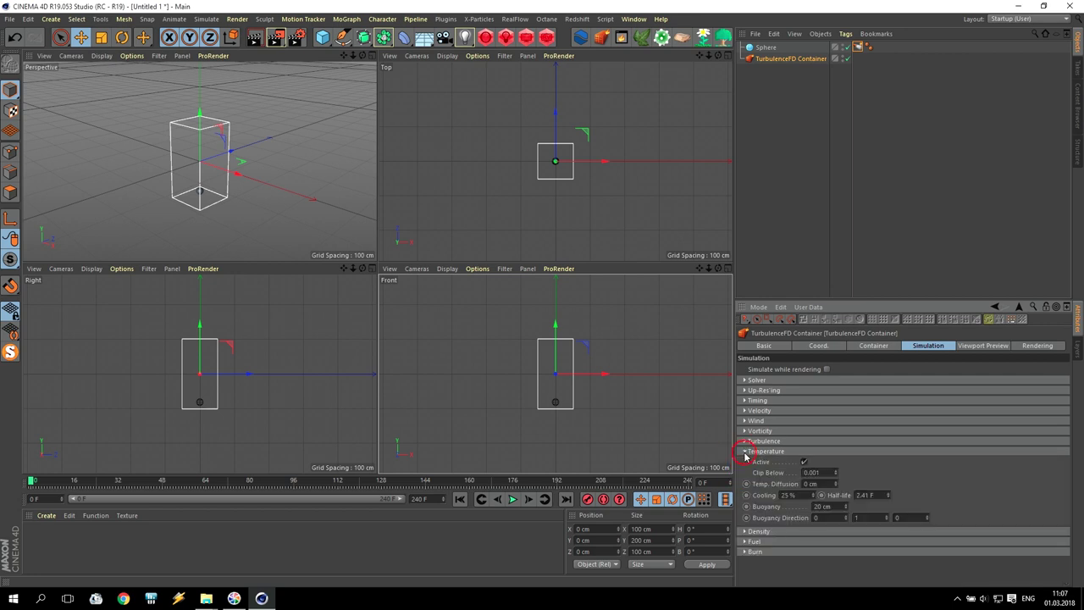
left_click(745, 452)
type("10")
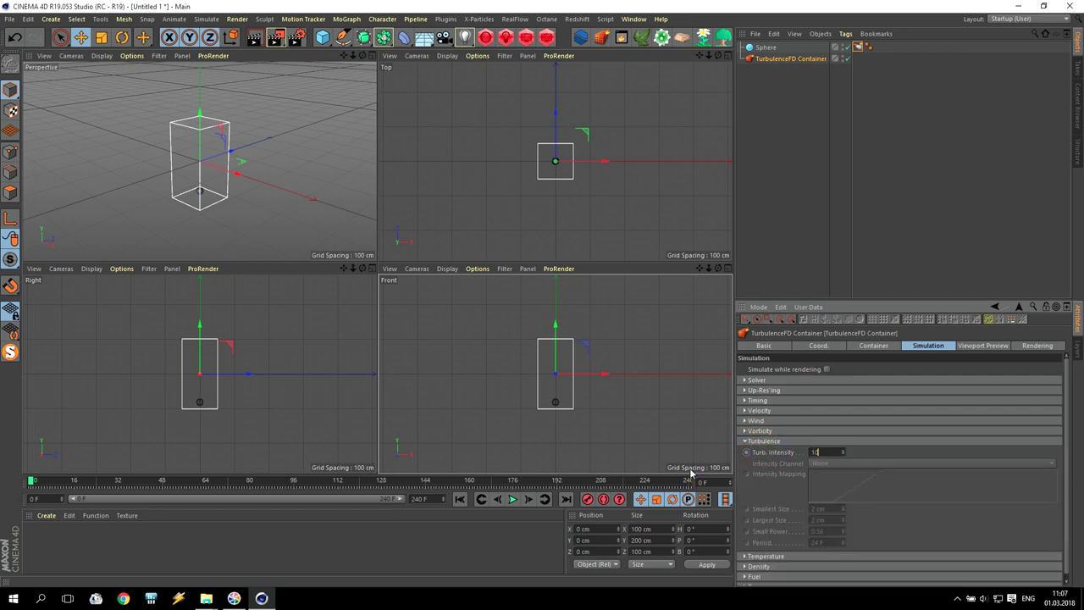
key("Return")
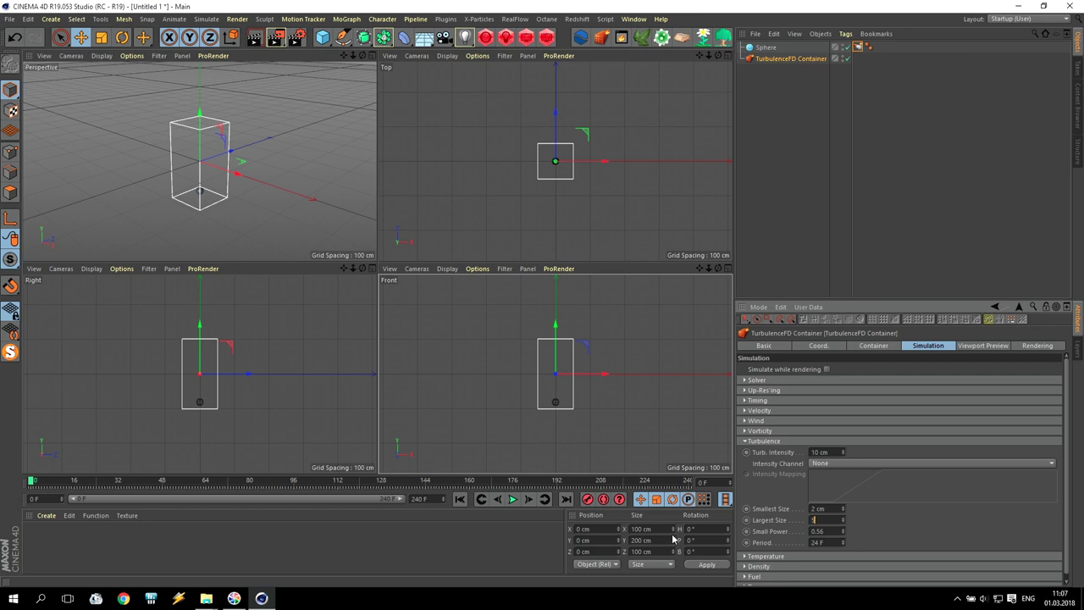
left_click(752, 431)
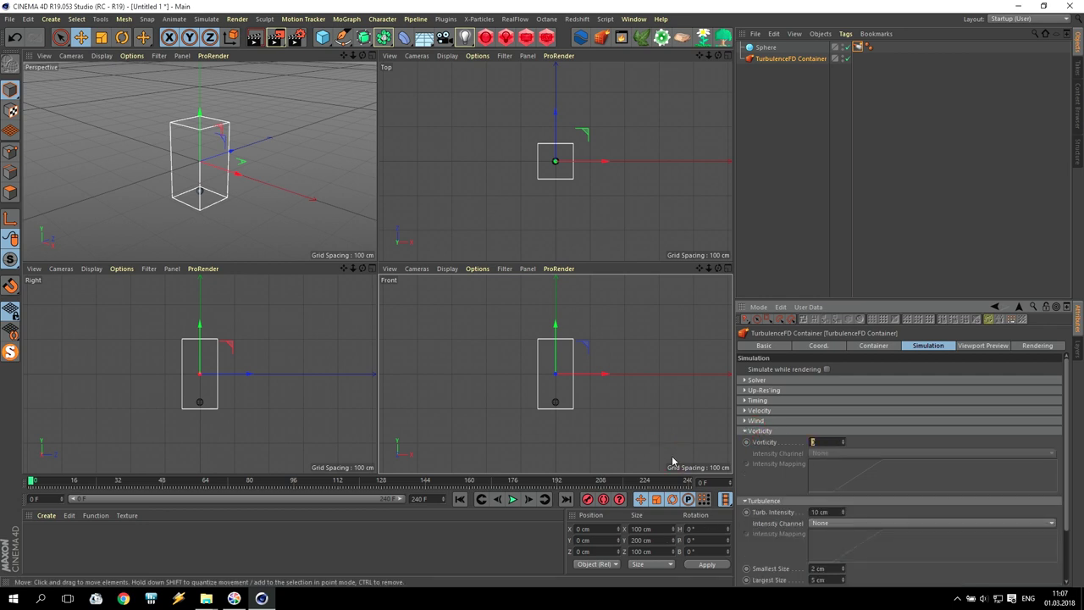
left_click(748, 431)
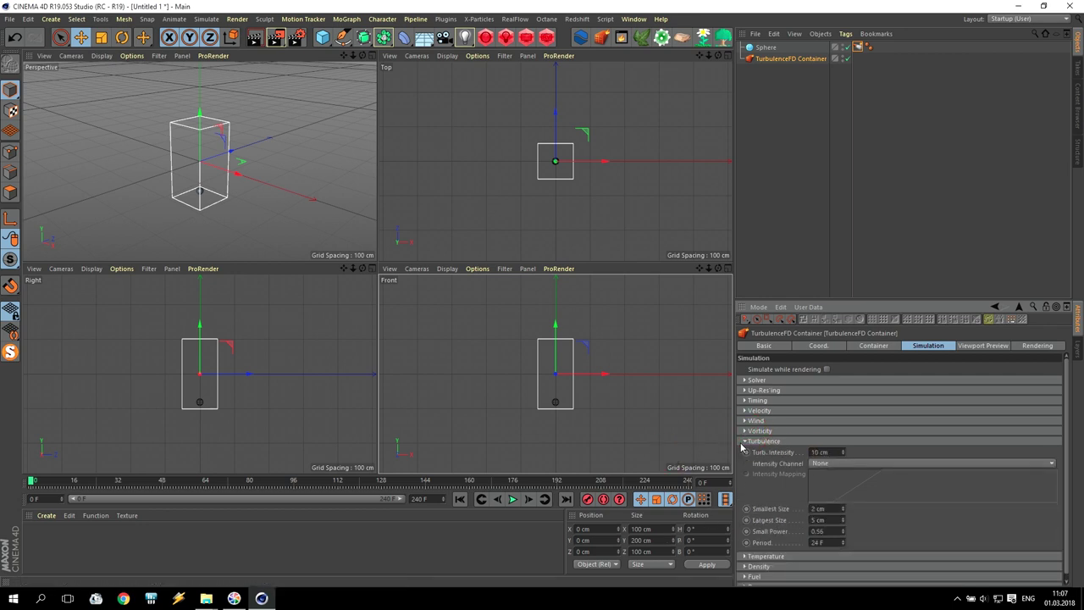
left_click(742, 443)
Step: Preview the Density channel in the viewport with the Fire Shader
left_click(980, 346)
left_click(847, 394)
left_click(839, 404)
left_click(838, 405)
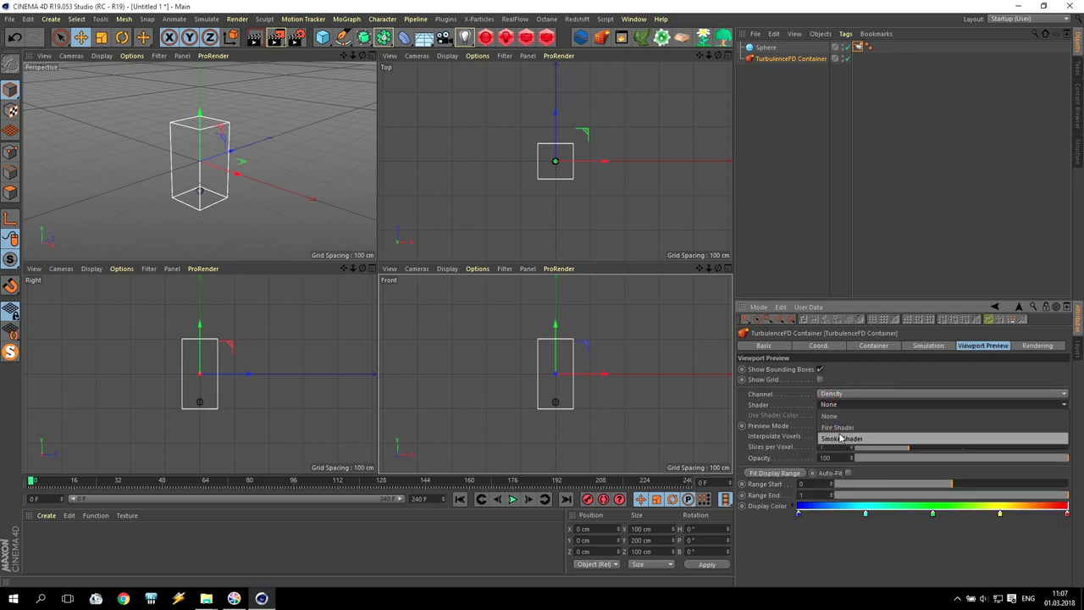
left_click(840, 427)
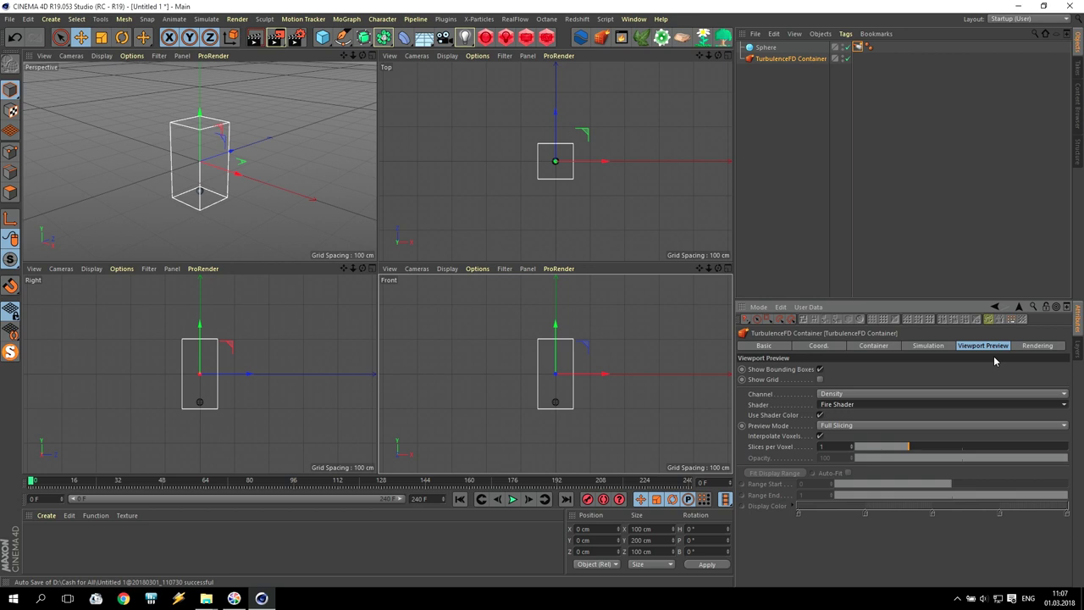
left_click(800, 61)
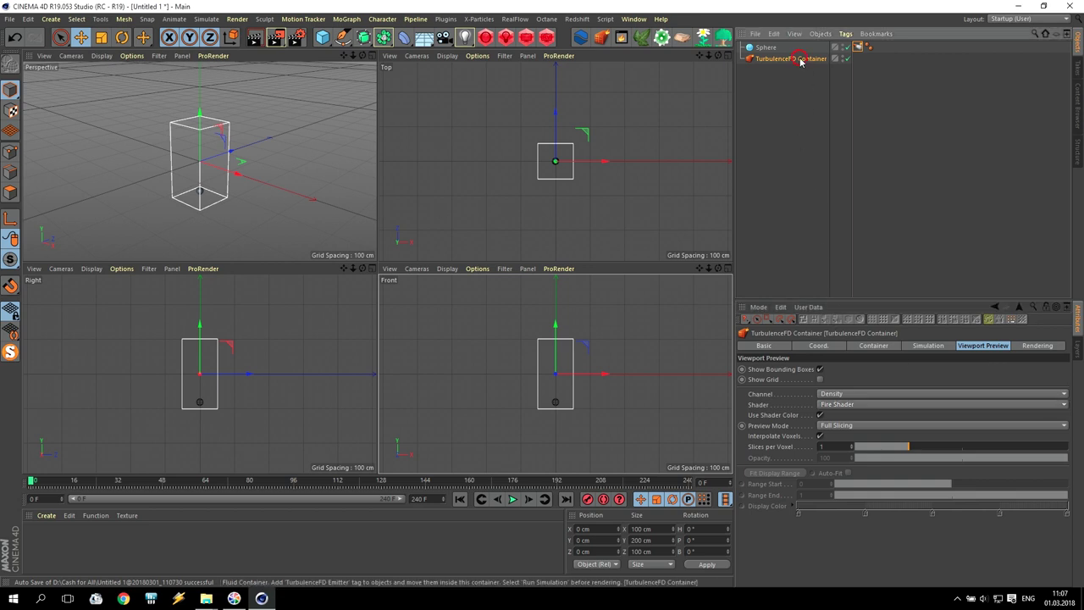
left_click(877, 345)
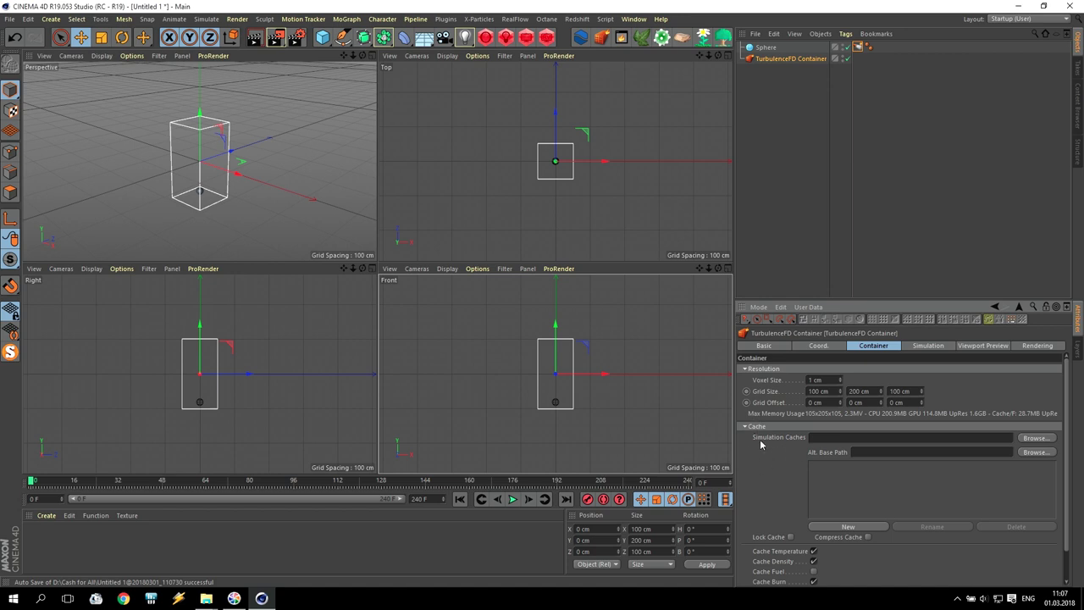
Step: Set the simulation cache folder to D:\TFDCache
left_click(1027, 439)
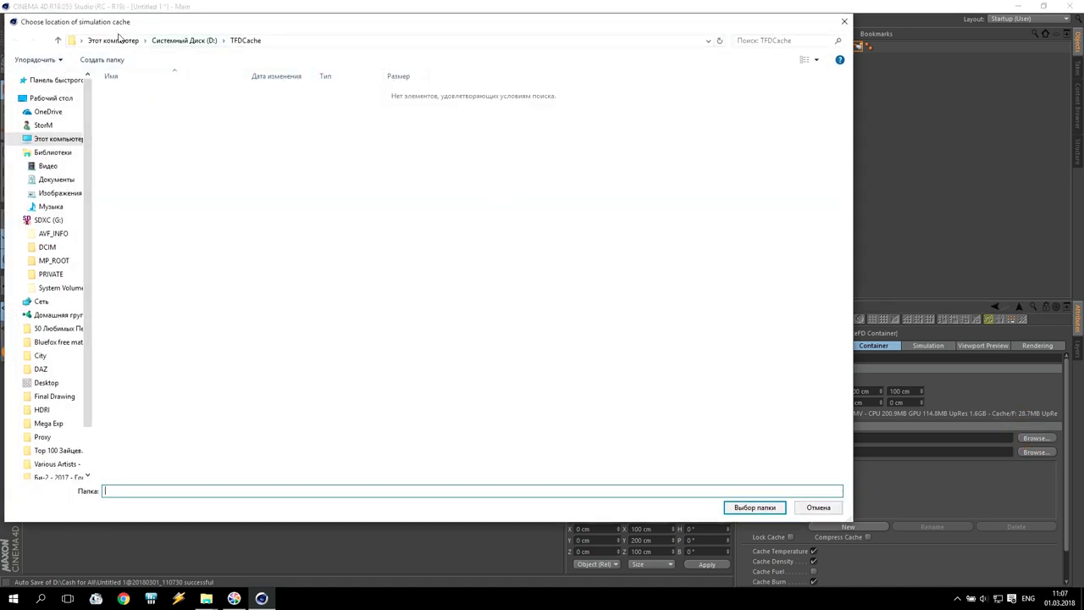
left_click(116, 40)
double_click(344, 184)
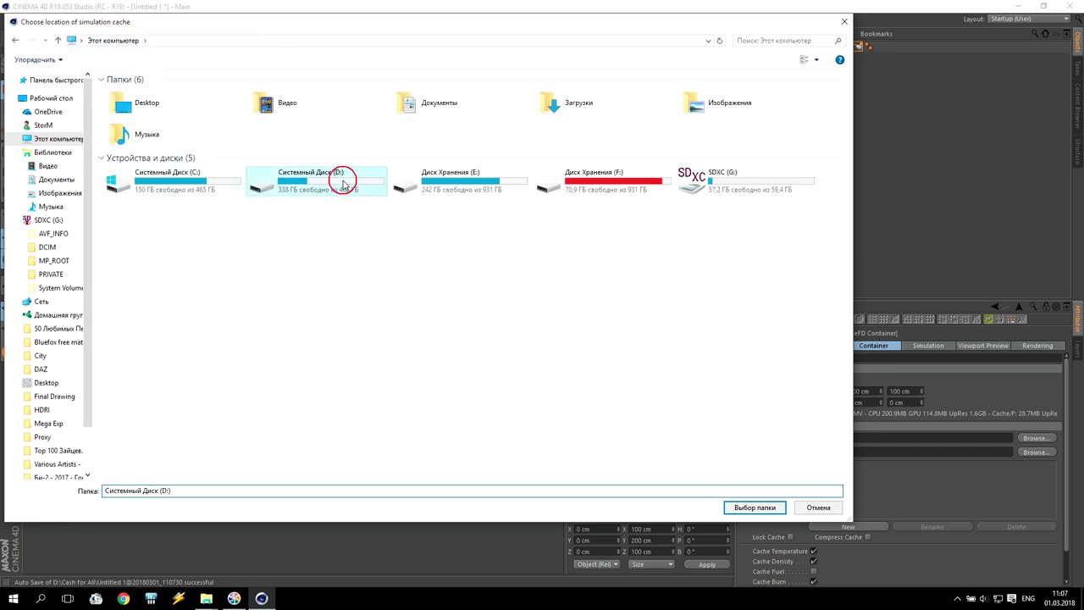
left_click(121, 278)
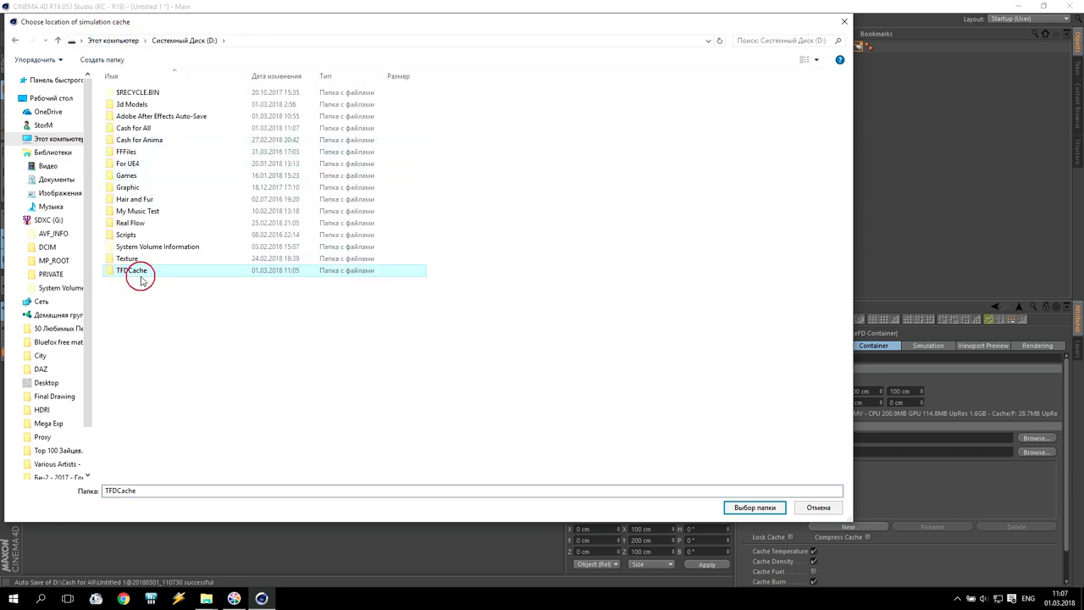
double_click(136, 273)
left_click(755, 509)
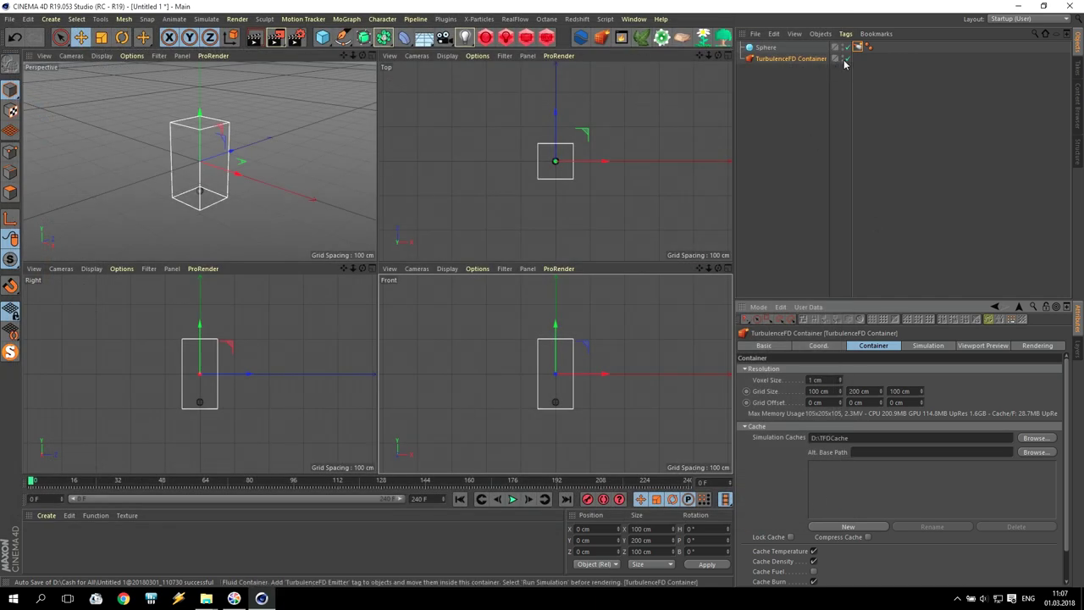
Step: Run the TurbulenceFD simulation through all 241 frames
left_click(619, 39)
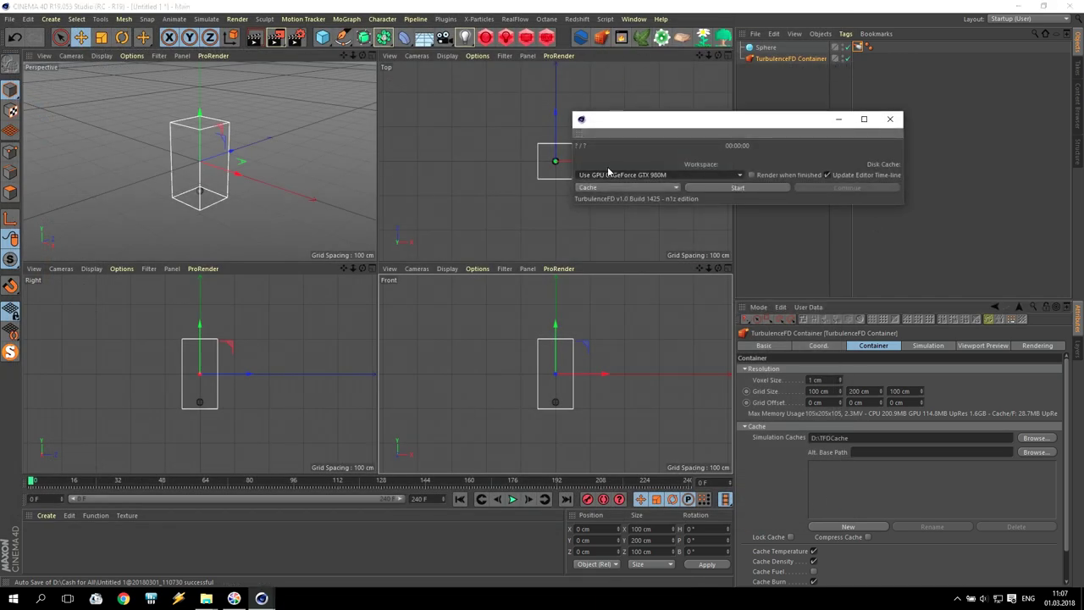
middle_click(310, 188)
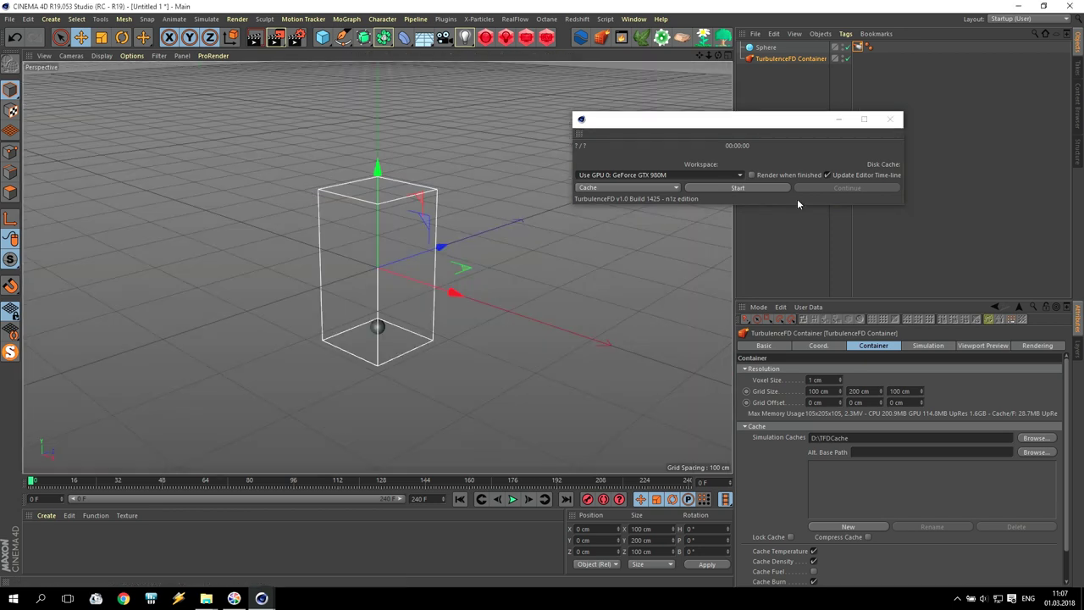
left_click(752, 189)
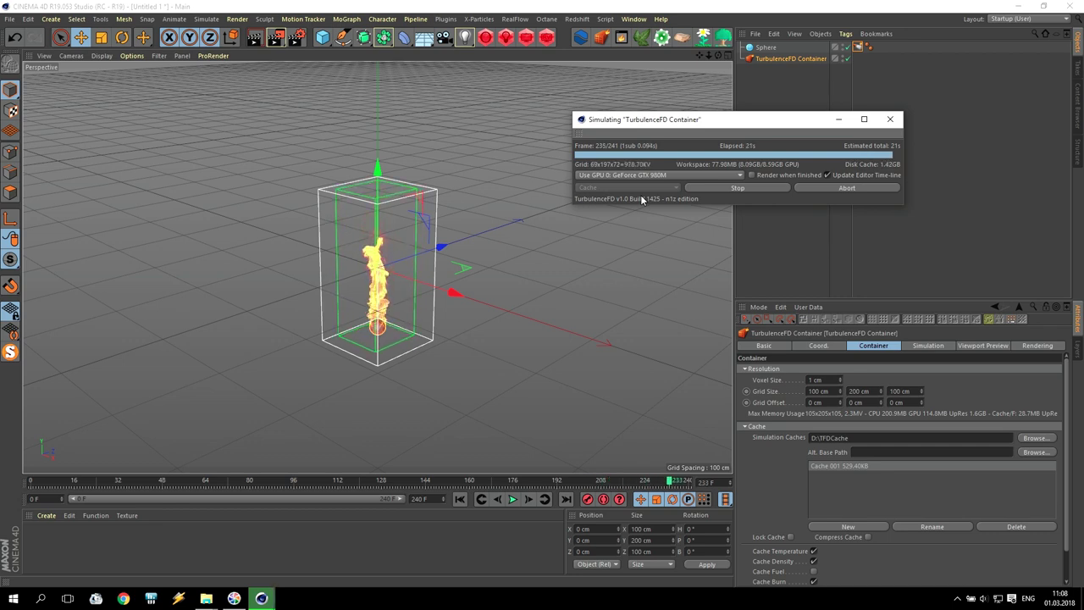
Step: Create a Redshift Volume material and open its shader graph
left_click(890, 118)
scroll(475, 300, "up", 2)
left_click(45, 517)
mouse_move(185, 433)
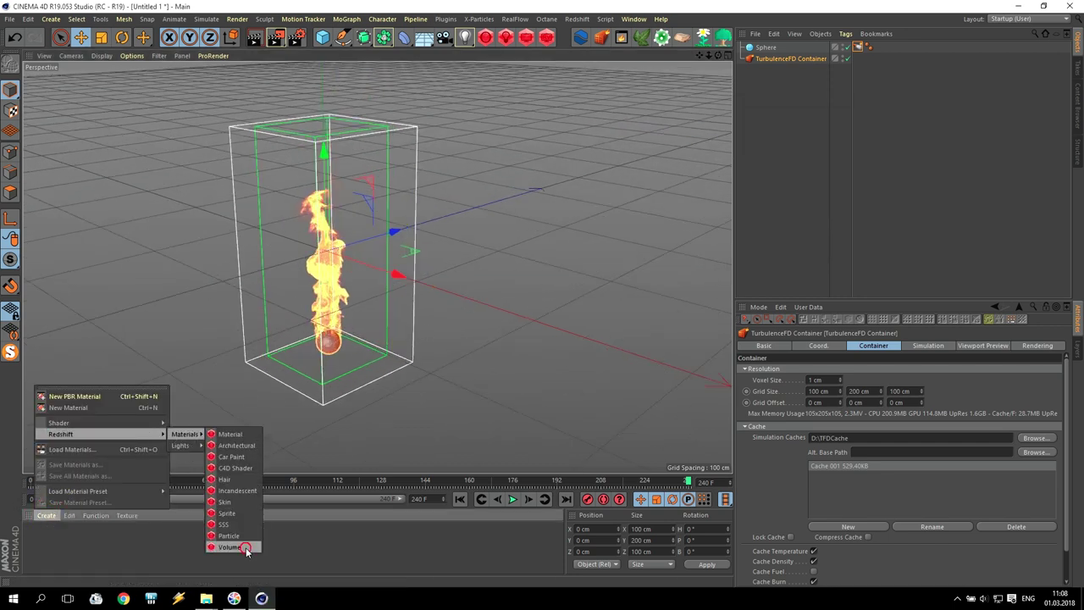
left_click(233, 546)
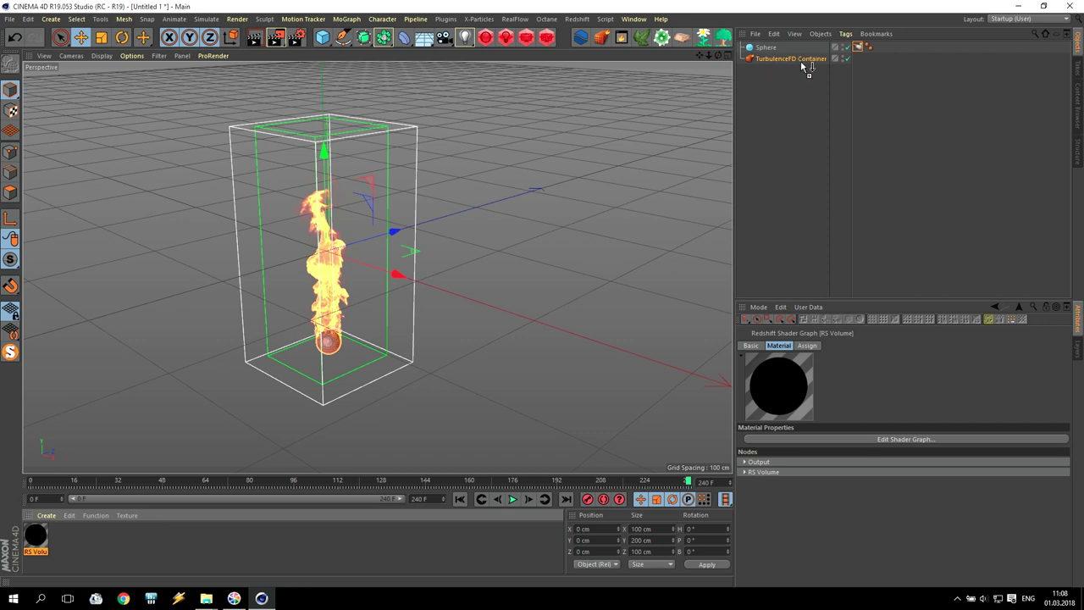
left_click(856, 59)
double_click(36, 535)
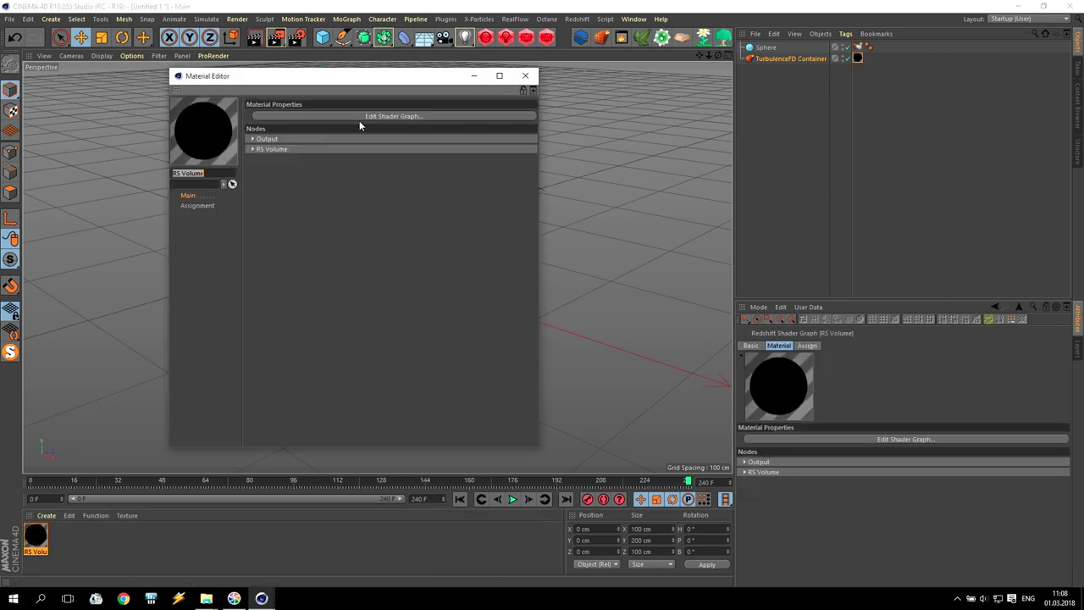
left_click(362, 118)
Step: Drive scatter from density and emission from temperature with the Flame 1 gradient
left_click(801, 100)
left_click(867, 118)
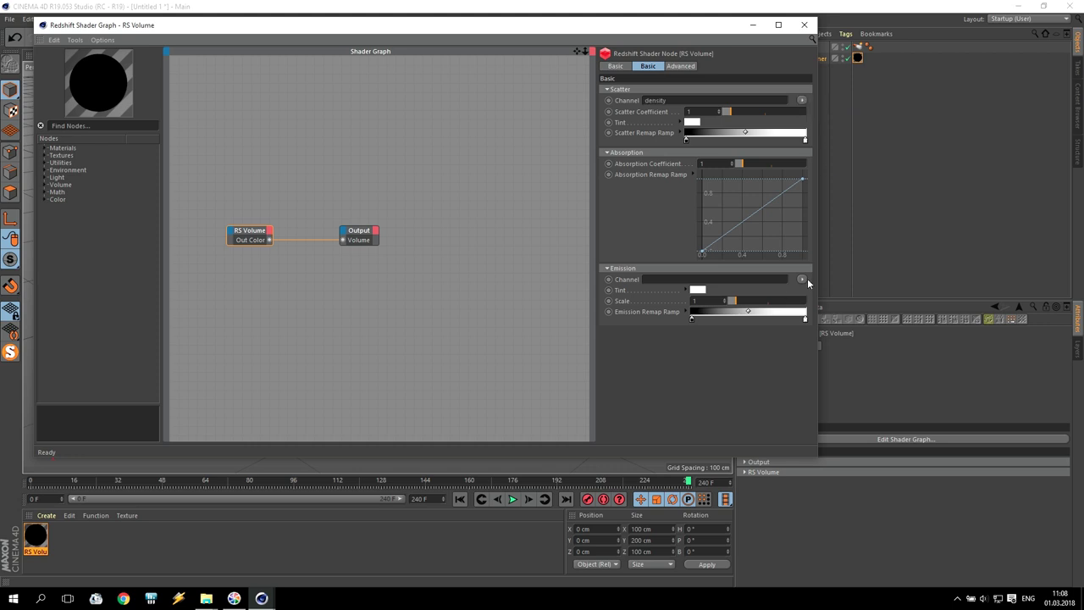
left_click(802, 279)
left_click(882, 306)
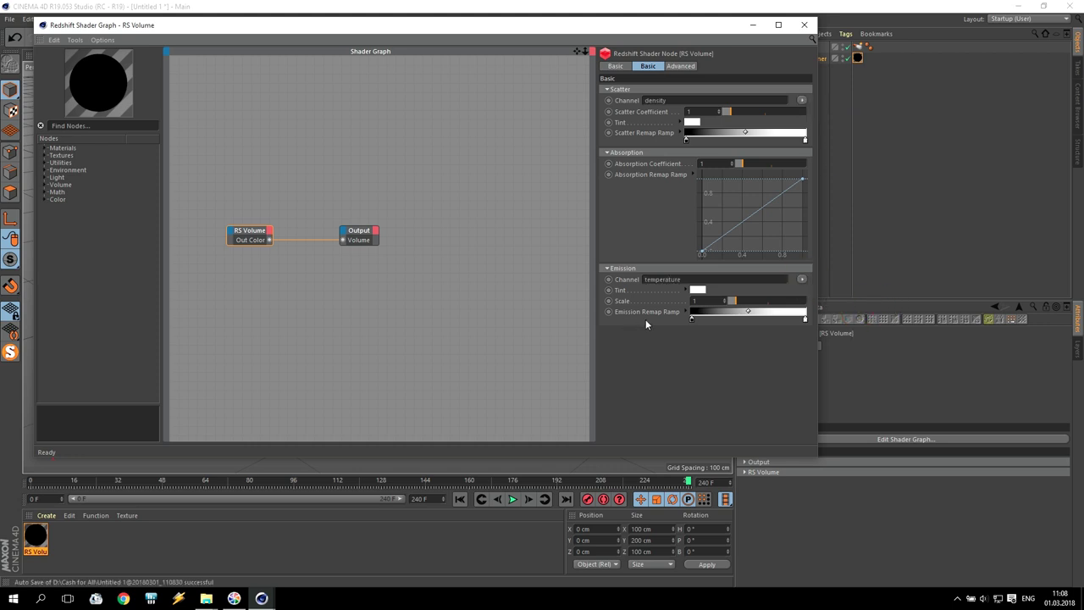
left_click(687, 312)
left_click(716, 428)
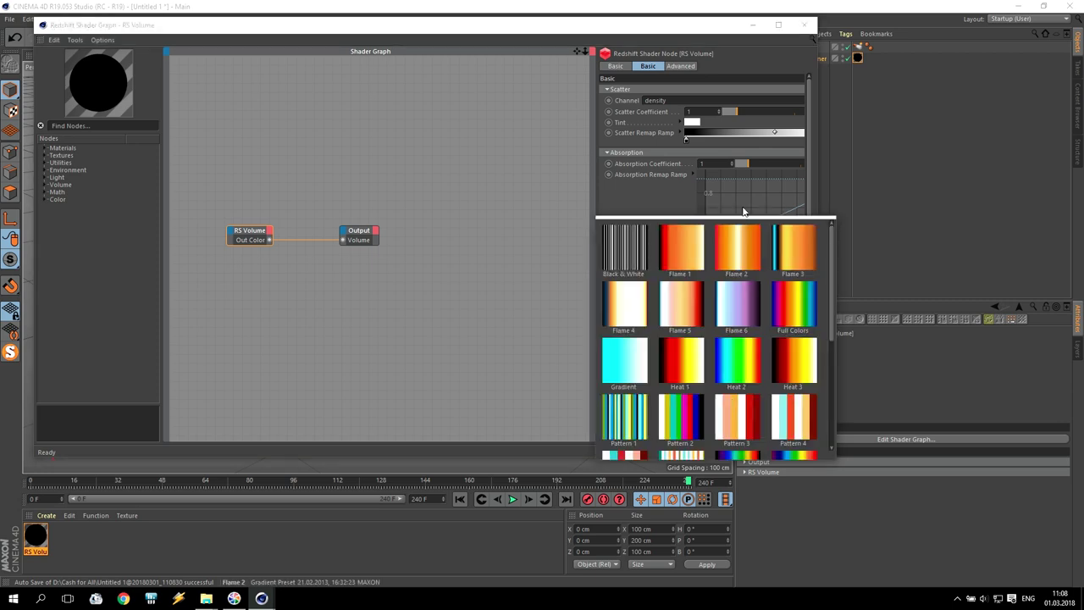
left_click(701, 250)
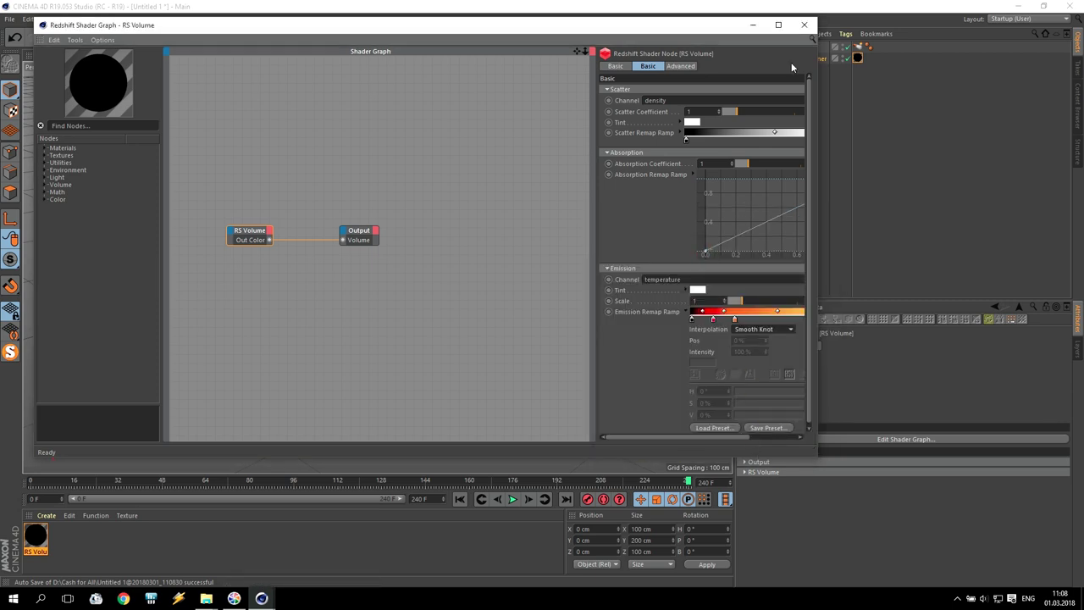
Step: Add an RS Area Light with volume contribution 1, moved about 206 cm back along Z
left_click(803, 25)
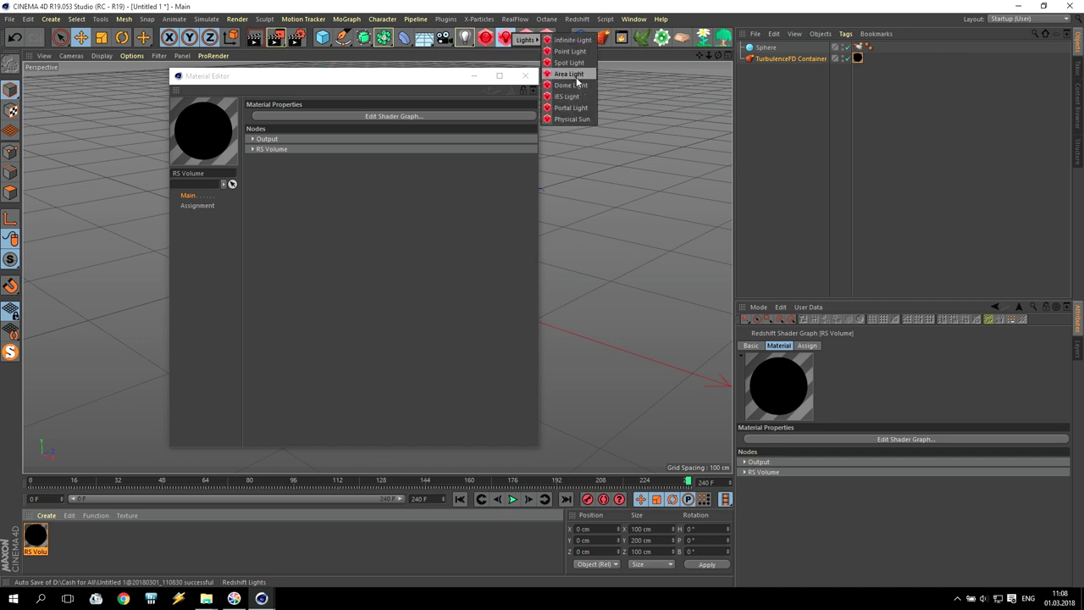
left_click_drag(534, 46, 568, 78)
left_click(863, 346)
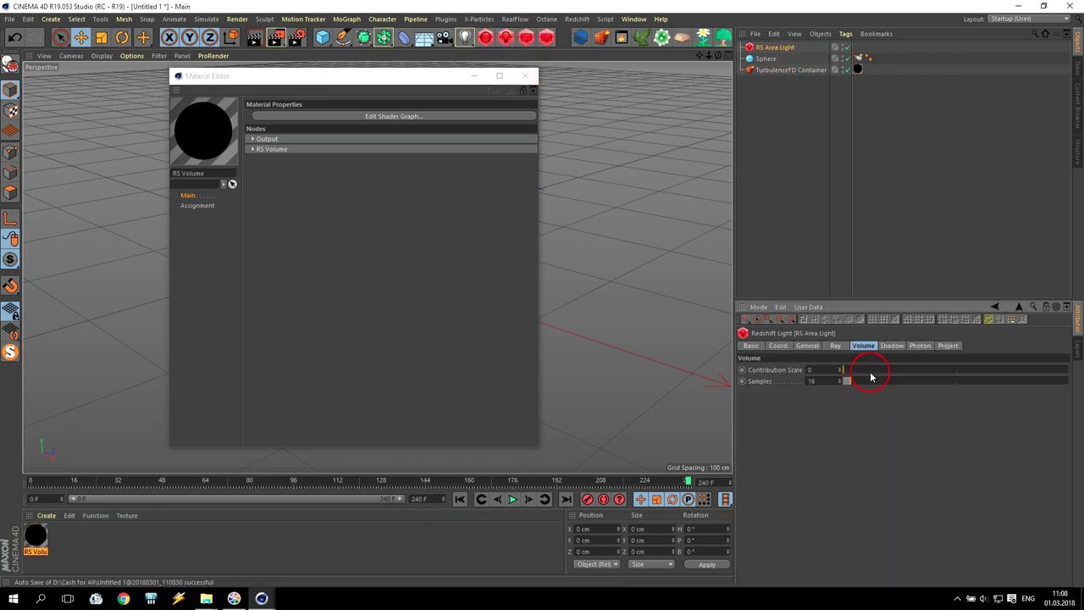
left_click(525, 75)
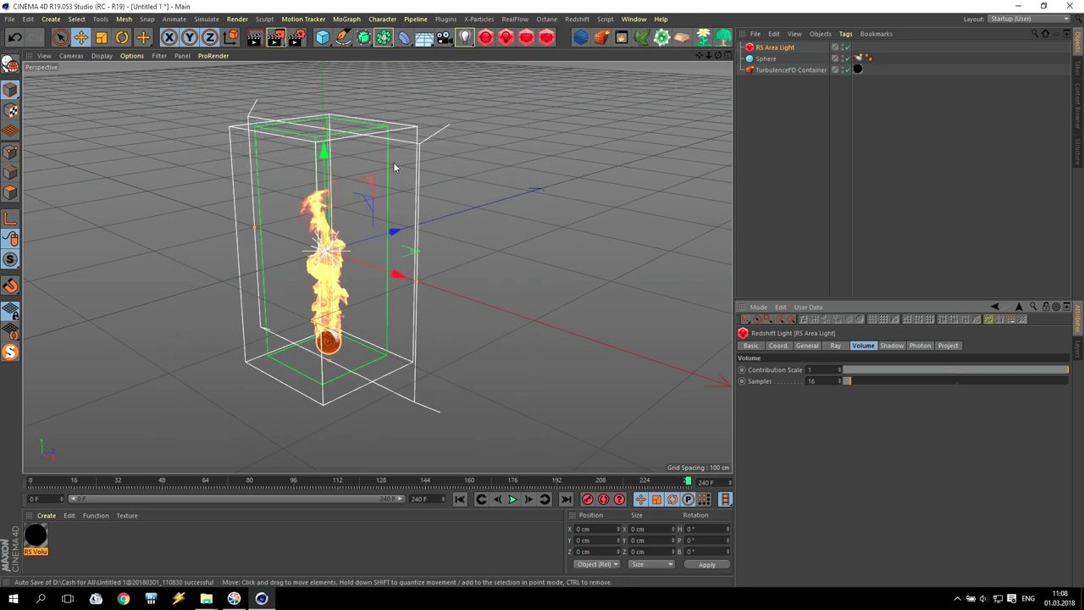
mouse_move(386, 229)
left_mouse_down()
mouse_move(267, 284)
mouse_move(84, 318)
left_mouse_up()
scroll(339, 254, "up", 3)
Step: Start a Redshift IPR render of the fire with the RS Volume material editor alongside
left_click(546, 38)
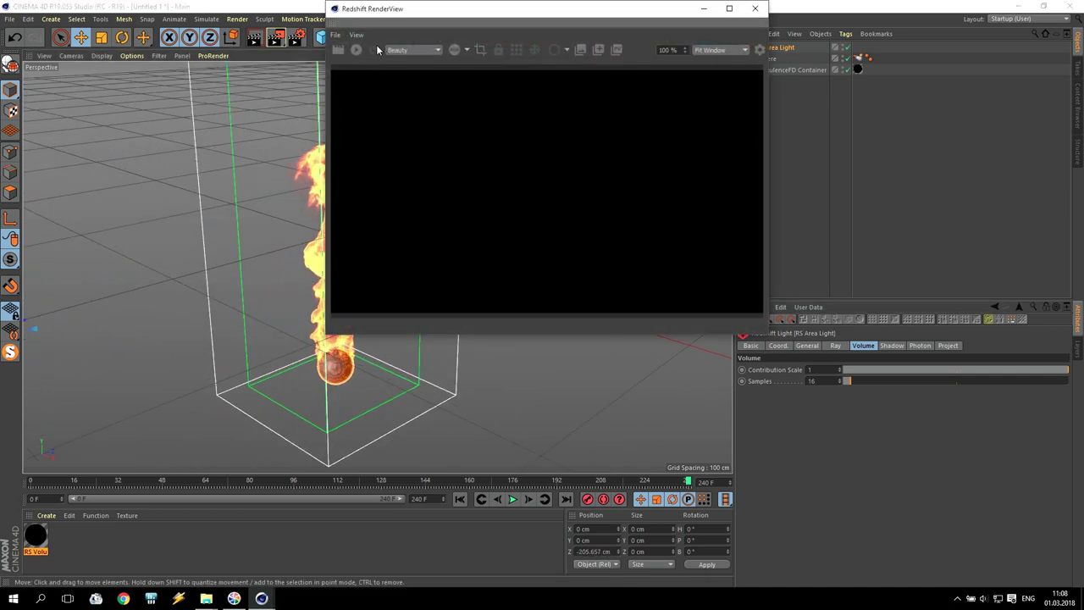
left_click(356, 50)
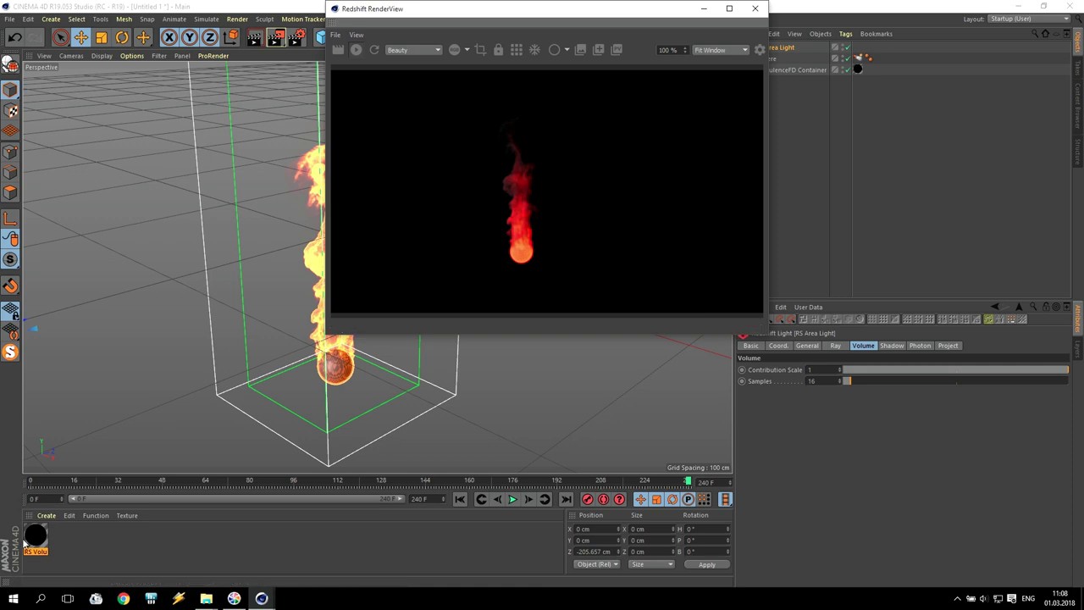
double_click(34, 535)
left_click_drag(385, 81, 838, 175)
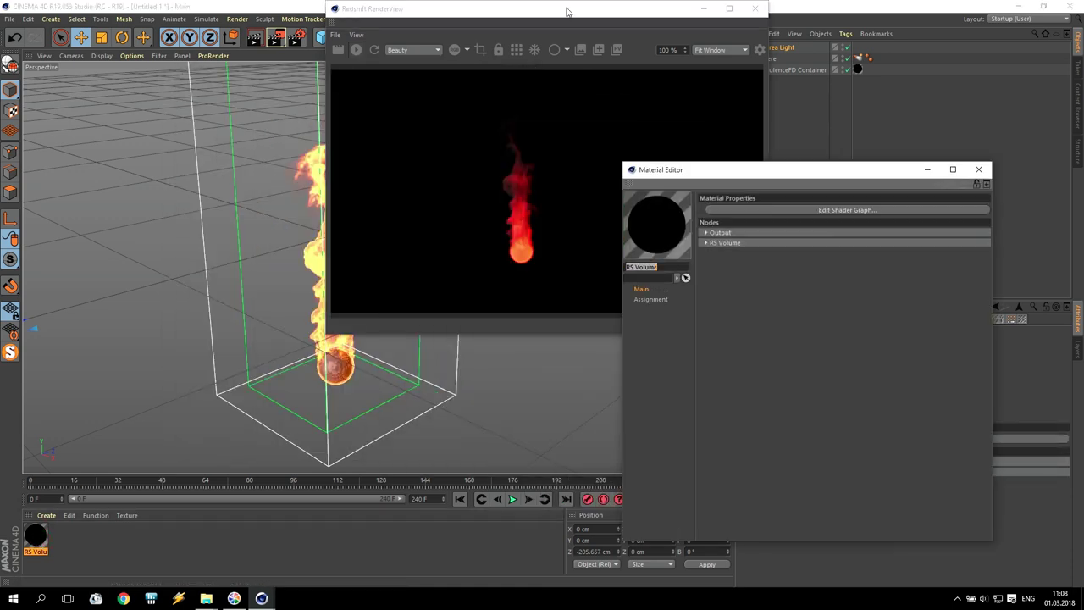
left_click_drag(569, 10, 320, 26)
left_click(830, 210)
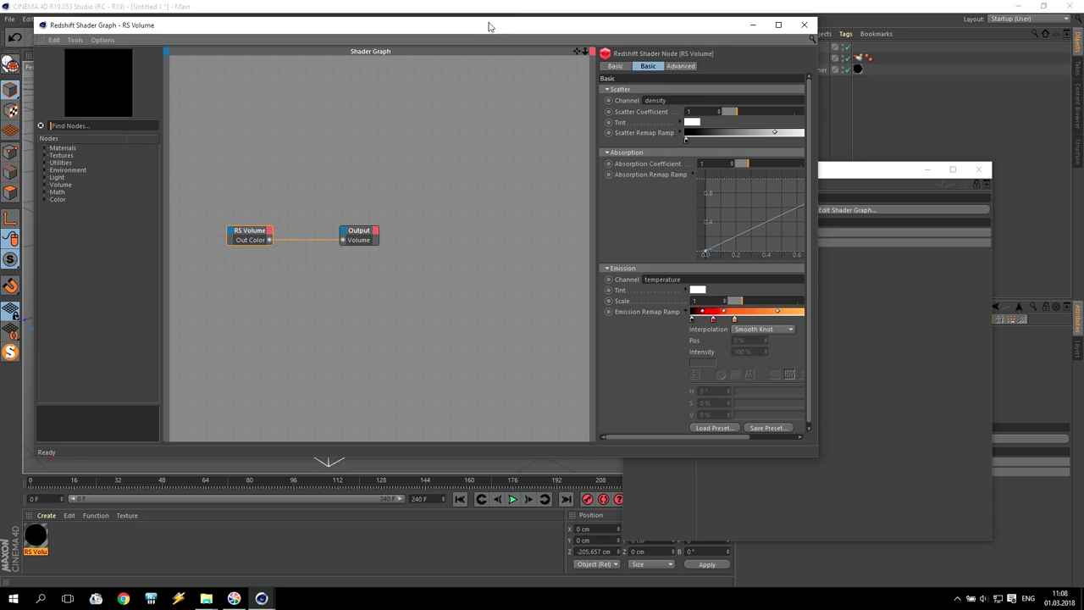
left_click_drag(487, 25, 750, 148)
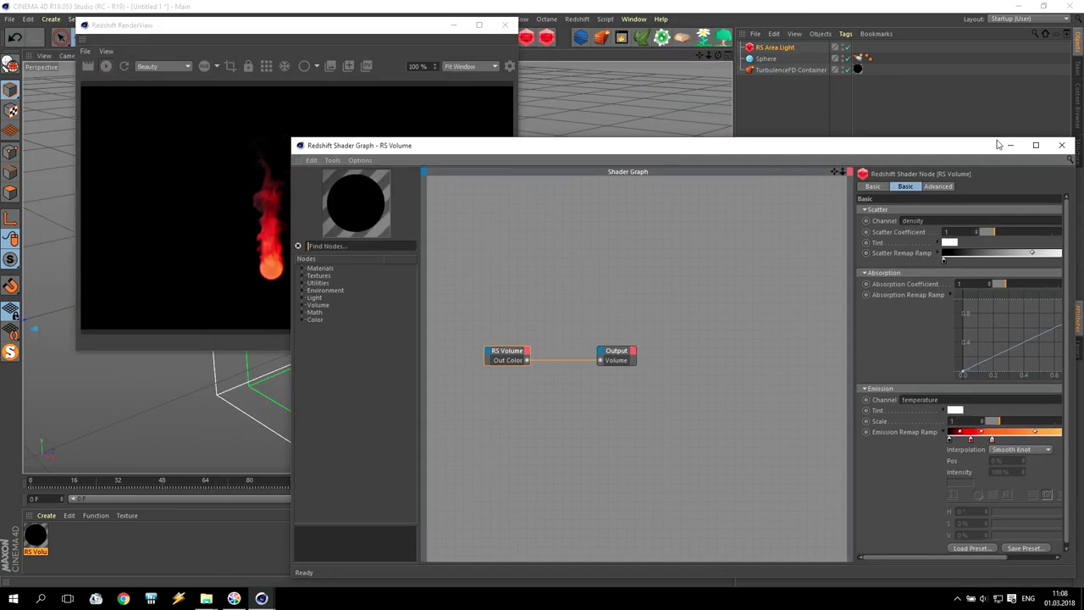
left_click(1010, 145)
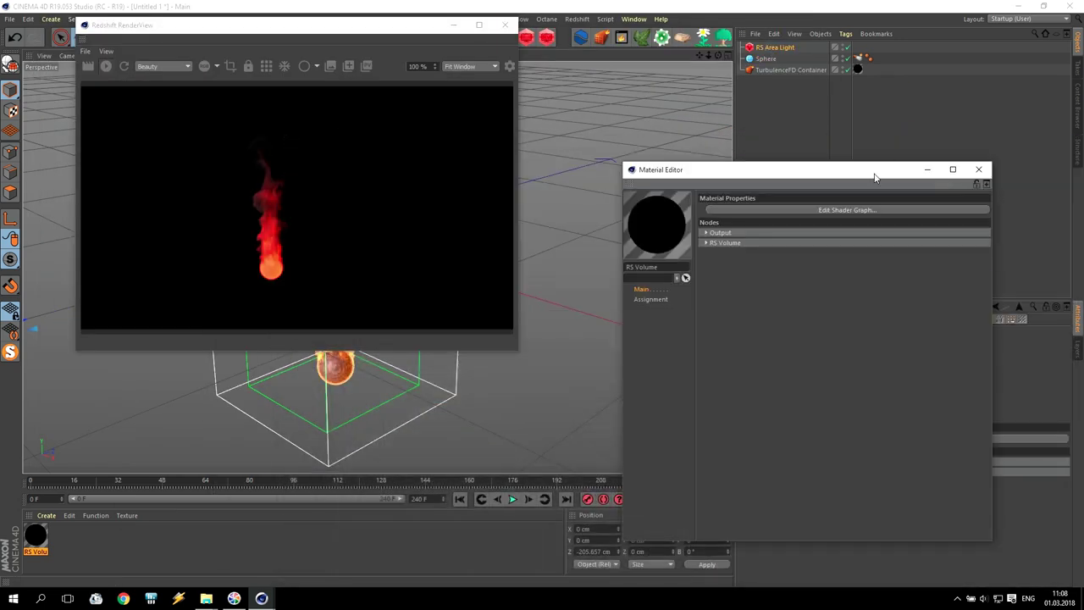
left_click_drag(875, 176, 632, 112)
left_click(788, 48)
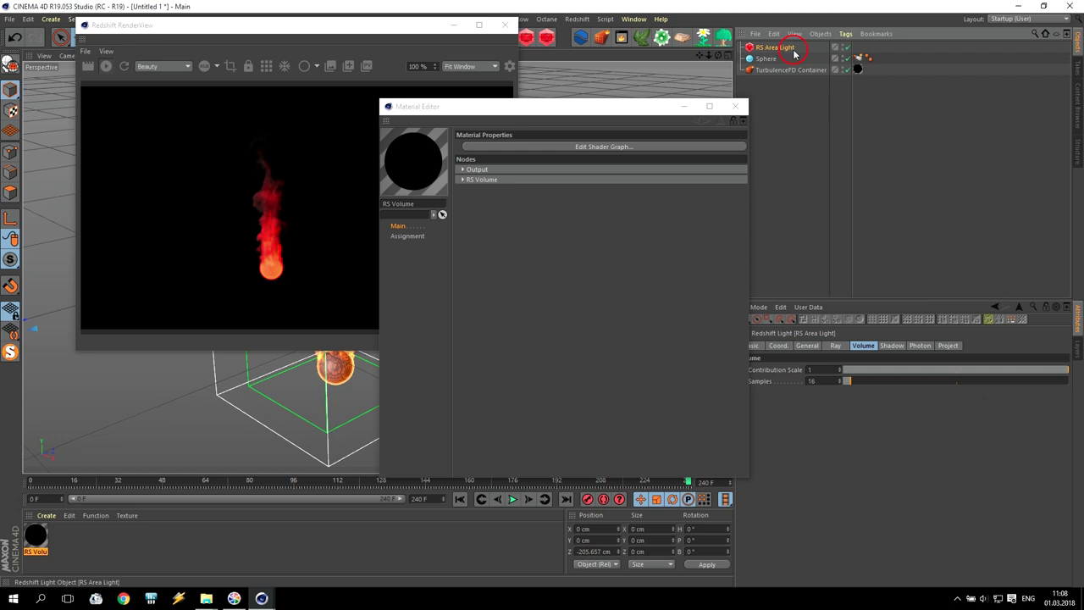
Step: Raise the area light's intensity multiplier to 10 and disable the Sphere
left_click(807, 345)
type("10")
key("Return")
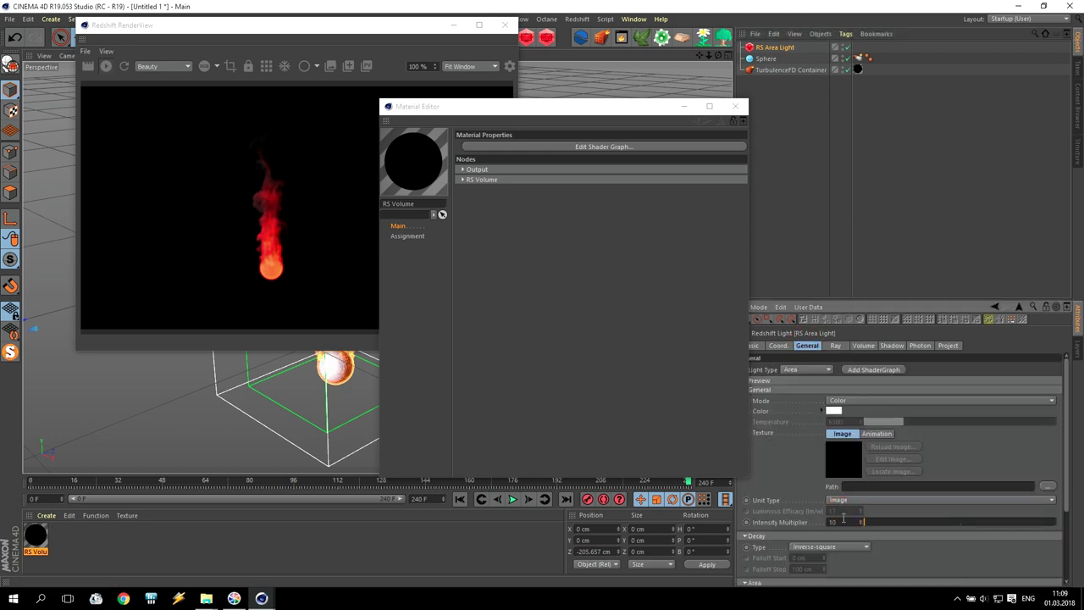
left_click_drag(491, 117, 763, 121)
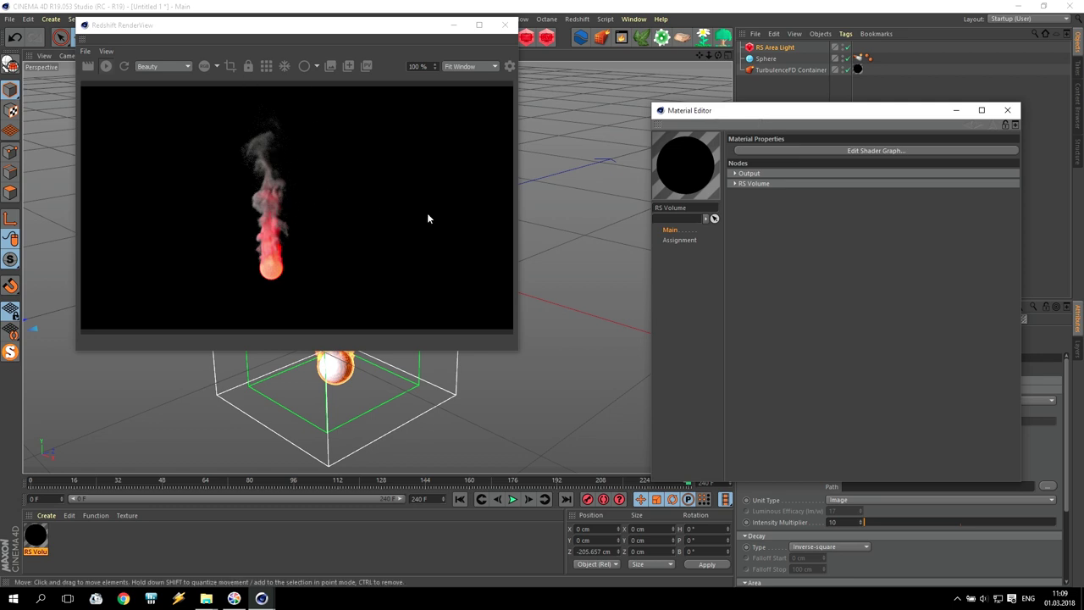
mouse_move(699, 55)
left_mouse_down()
mouse_move(728, 94)
mouse_move(709, 61)
left_mouse_up()
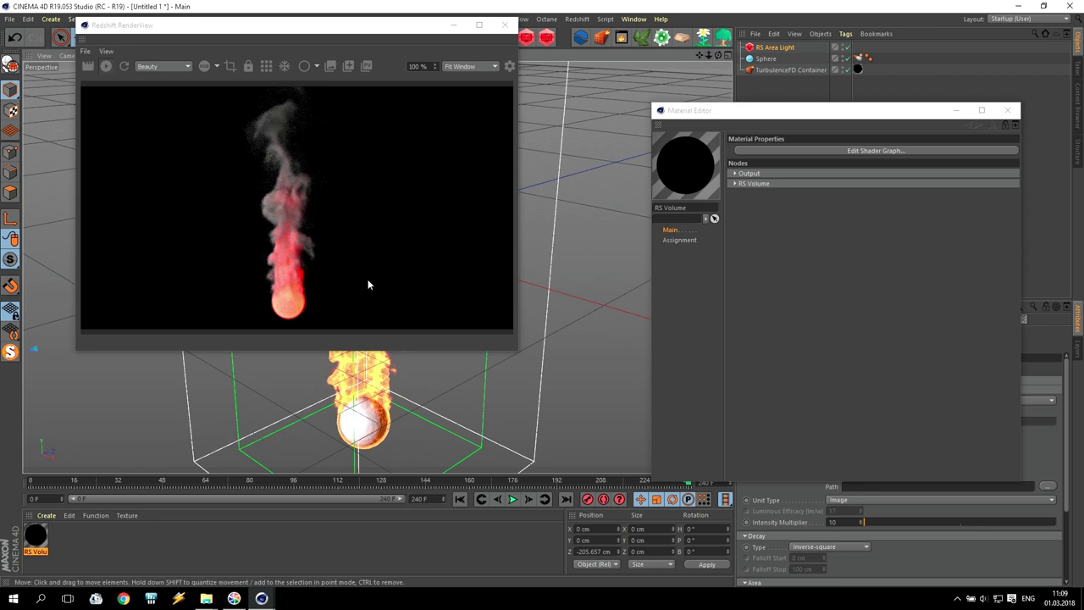
left_click(1007, 113)
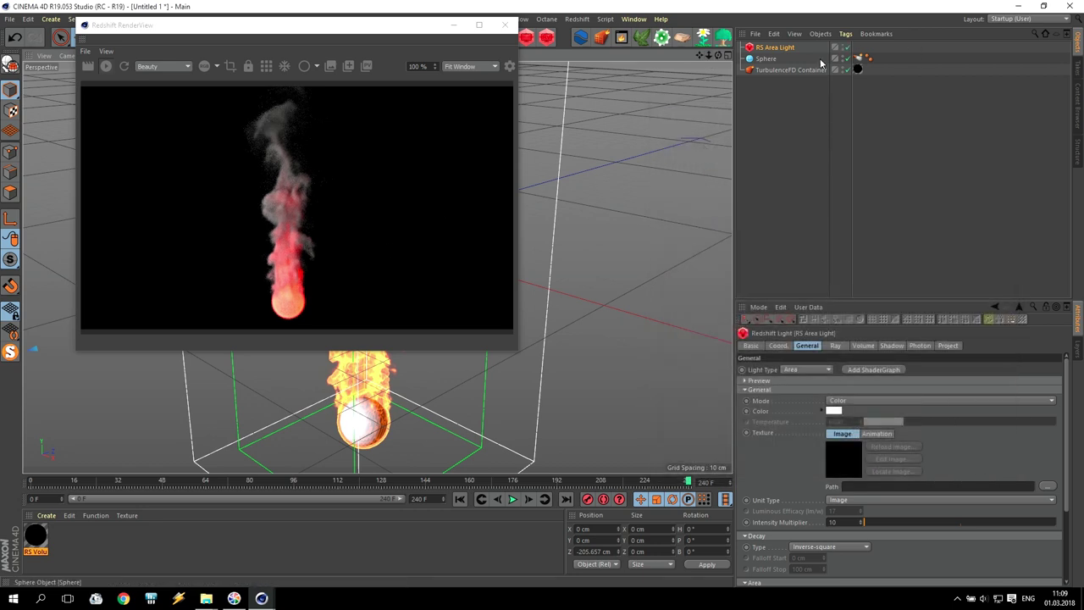
left_click(847, 60)
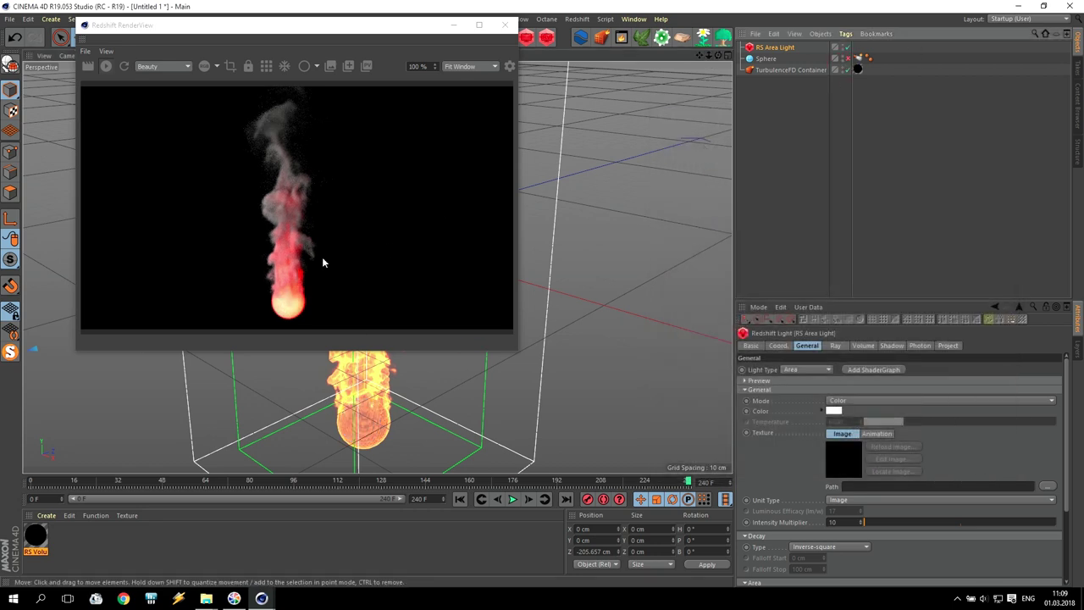
Step: Browse D:\TFDCache\Cache 001 in File Explorer and scroll through its 243 .bcf files
left_click(12, 598)
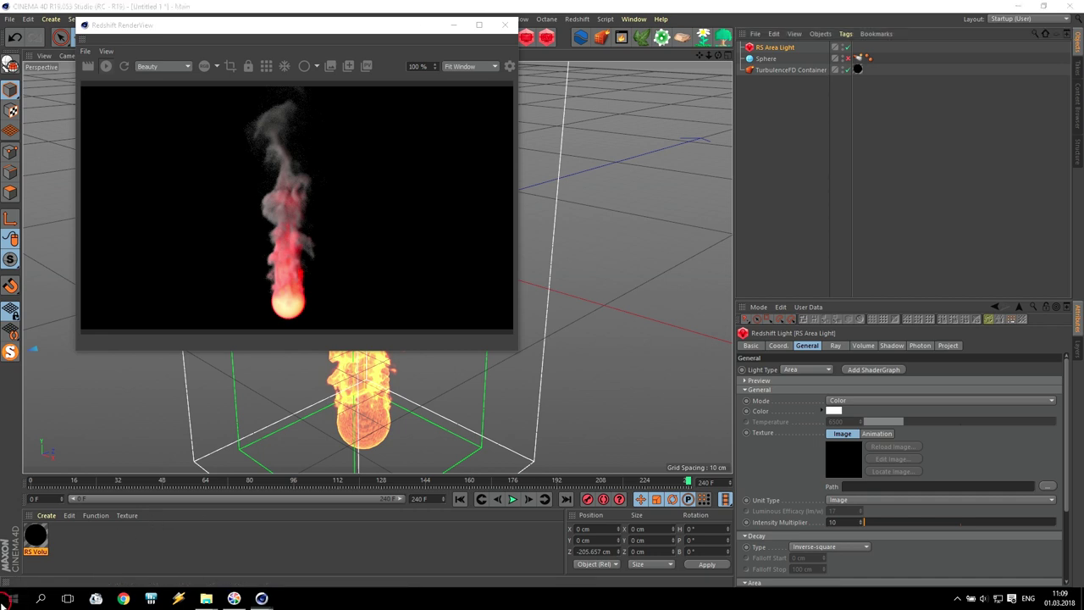
left_click(227, 343)
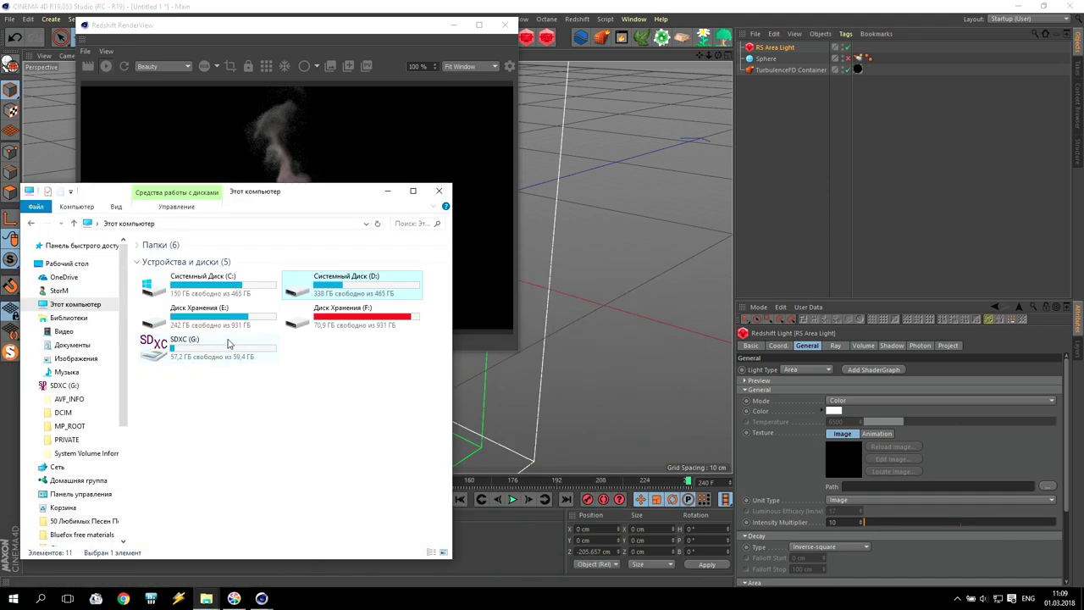
double_click(364, 283)
double_click(173, 435)
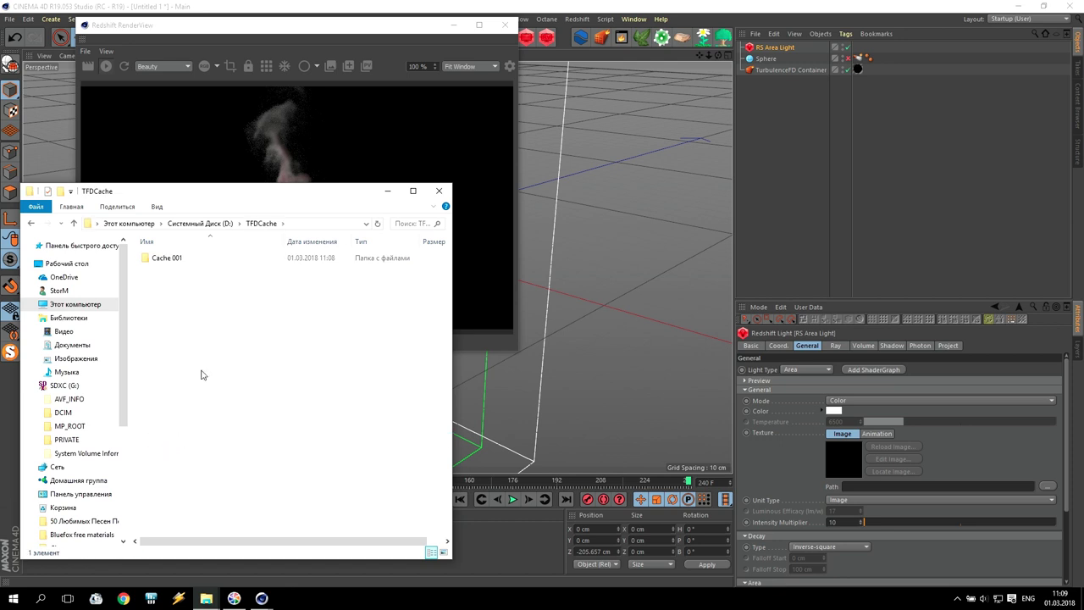
double_click(161, 259)
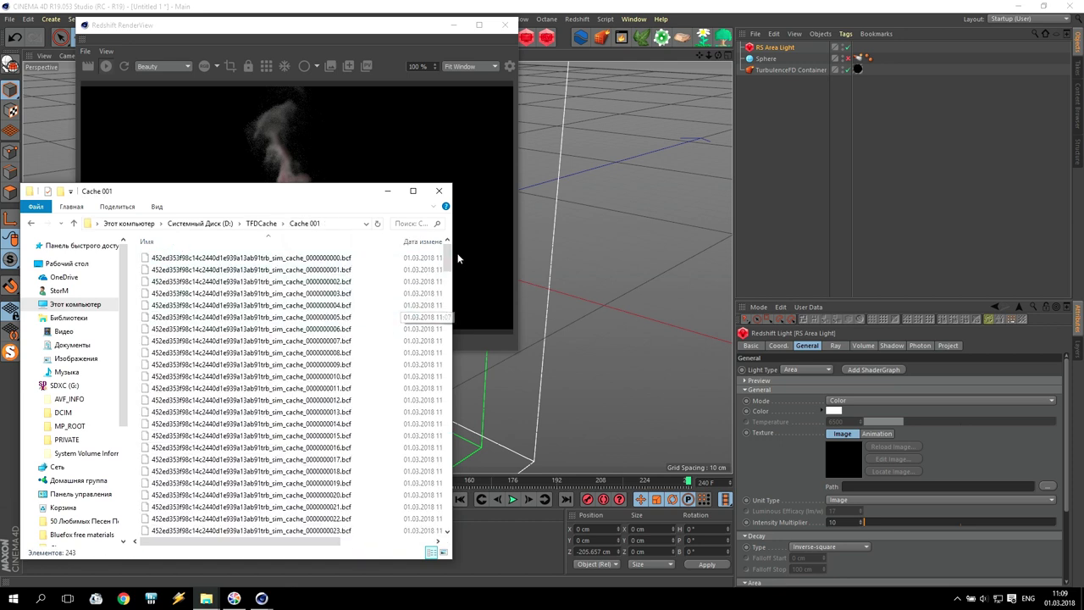
left_click_drag(447, 261, 367, 515)
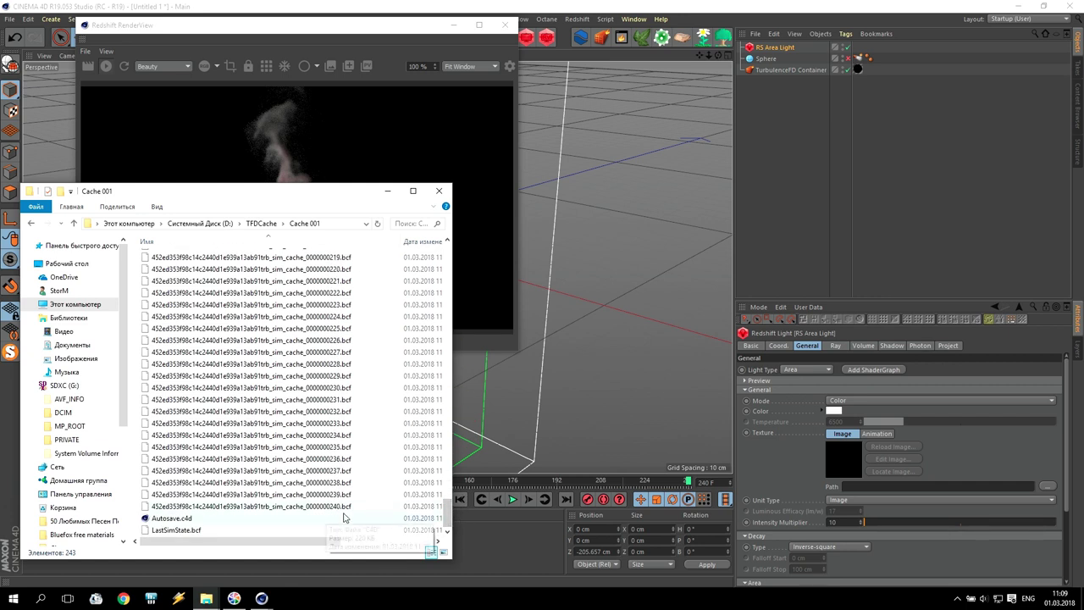
left_click_drag(447, 512, 470, 252)
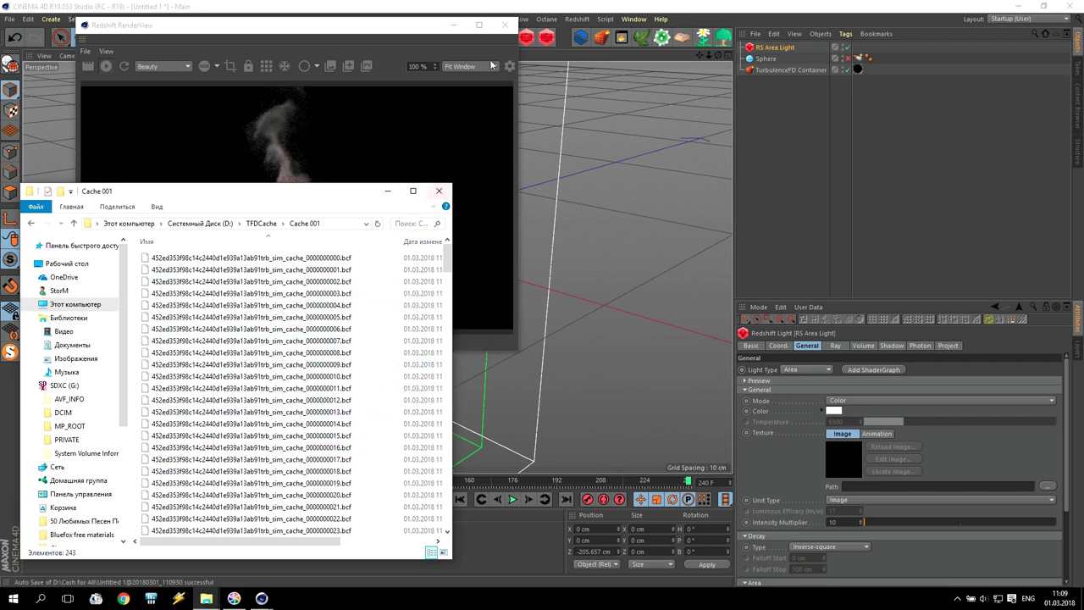
left_click_drag(407, 28, 411, 41)
Step: Select the container's 1.53 GB Cache 001 cache and open its Rename dialog
left_click(577, 18)
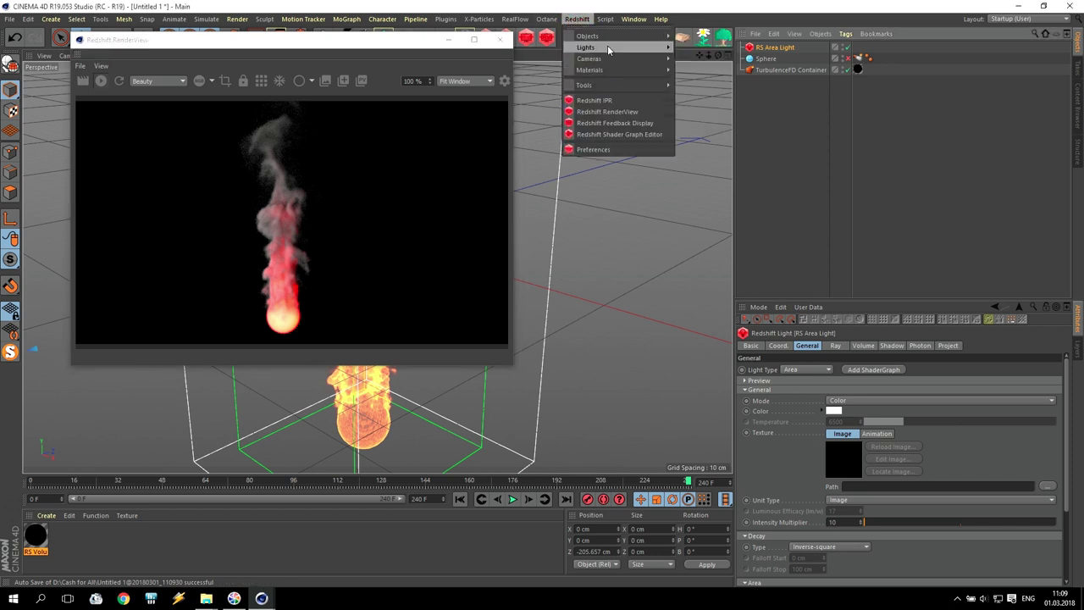
mouse_move(586, 36)
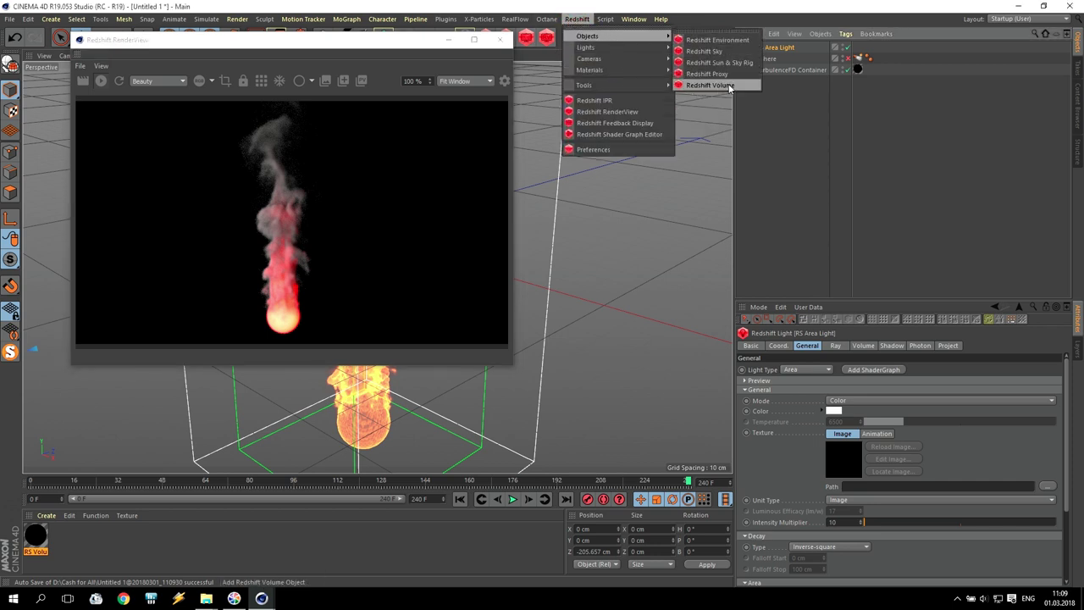
left_click(787, 182)
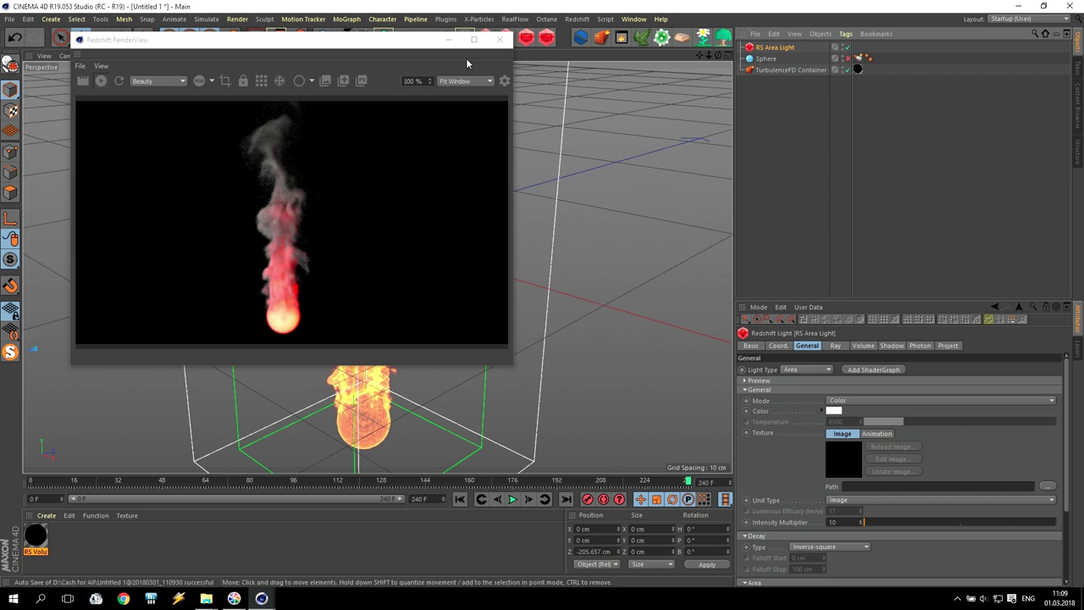
left_click(284, 100)
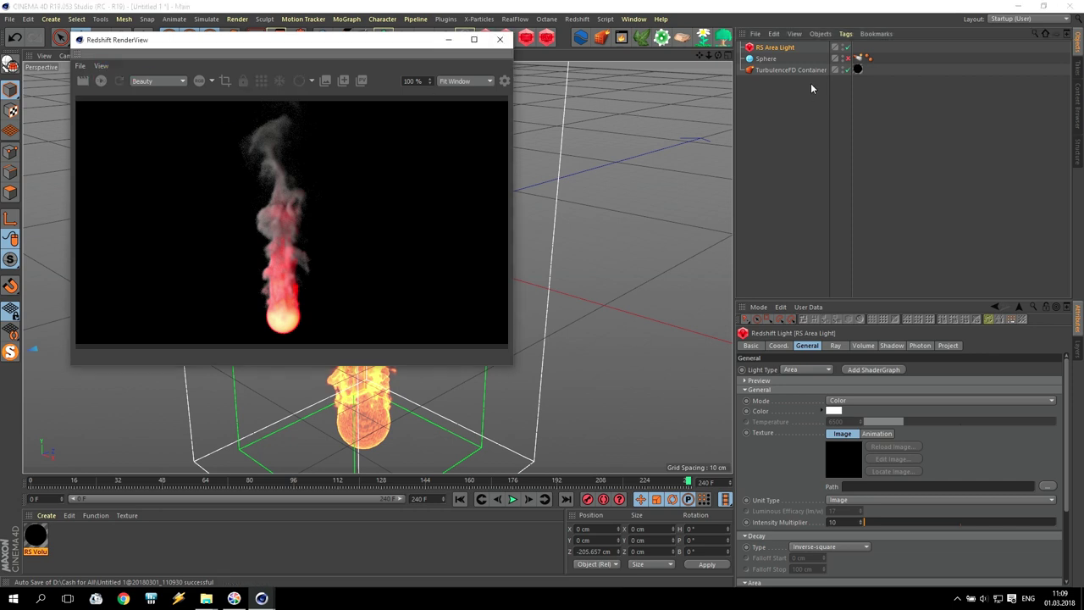
left_click(786, 70)
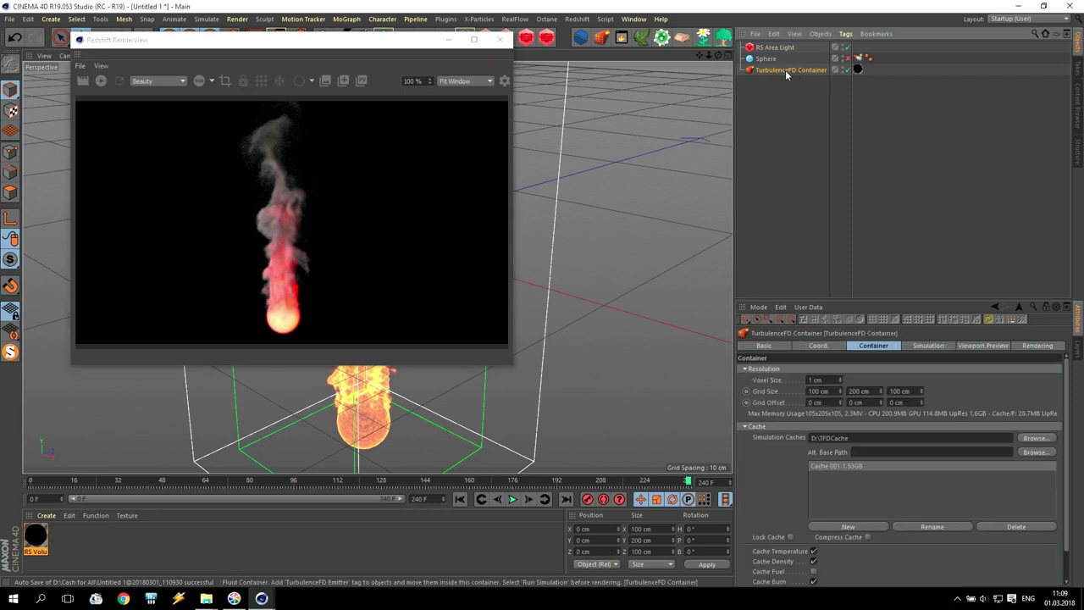
left_click(829, 468)
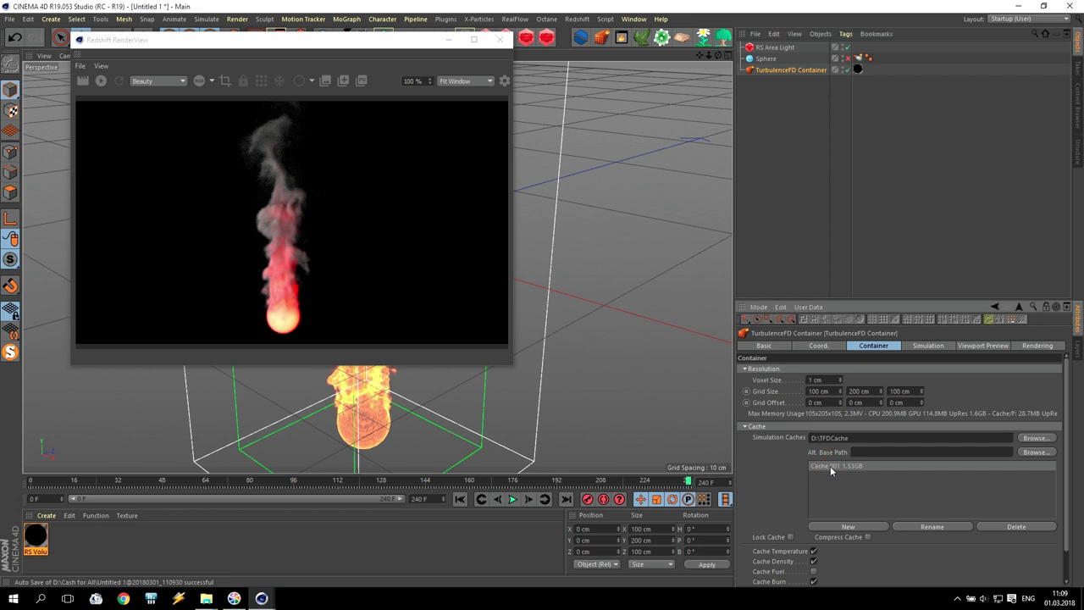
left_click(931, 527)
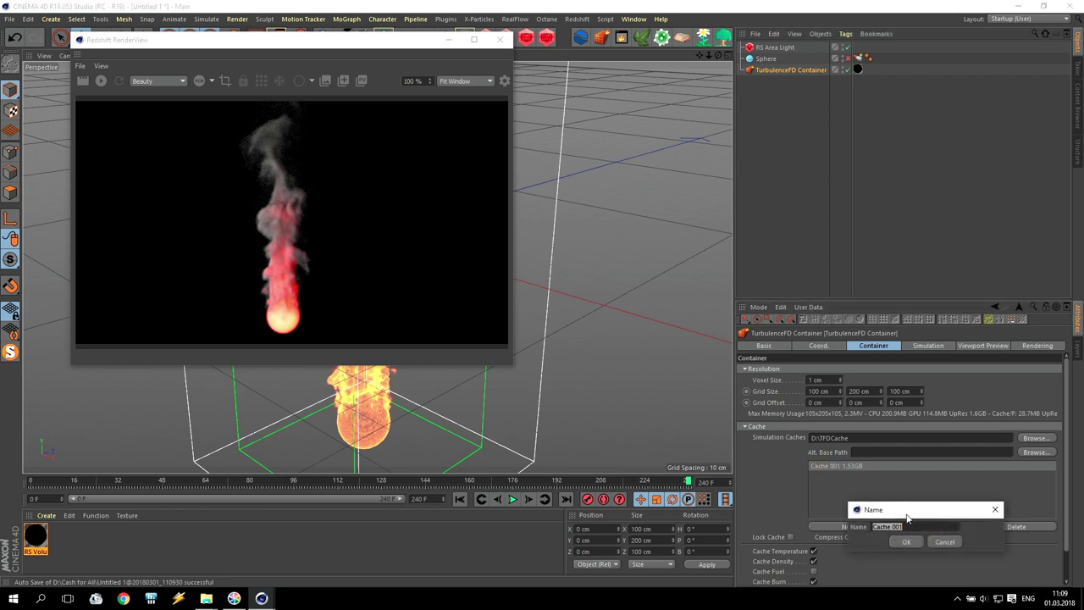
left_click_drag(907, 515, 696, 315)
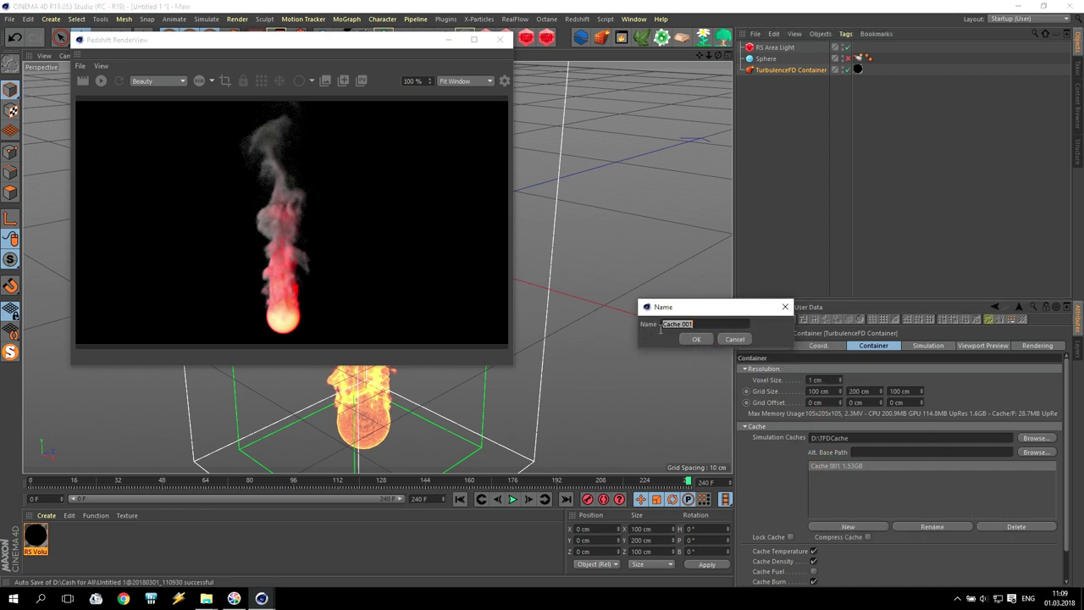
mouse_move(206, 598)
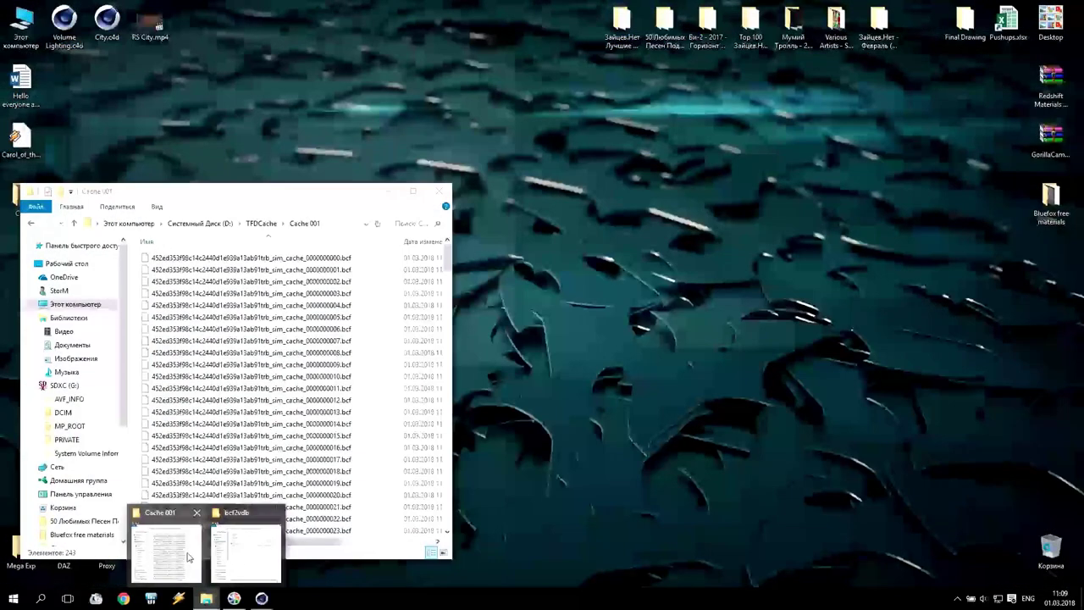
Step: Inspect the Cache 001 folder path, close Explorer, and rename the cache to Cache001
left_click(187, 556)
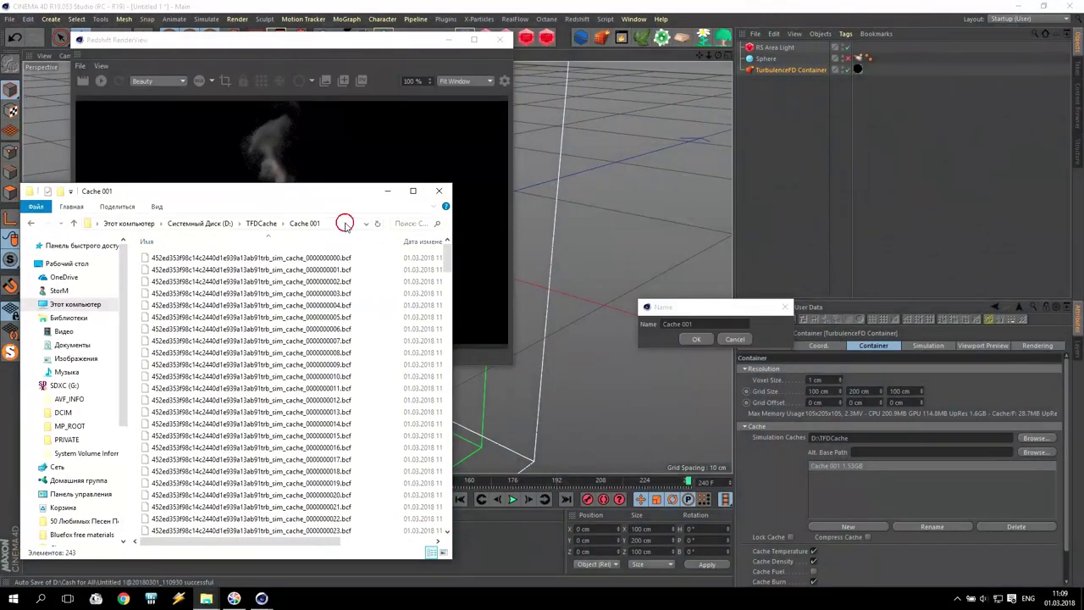
left_click(345, 223)
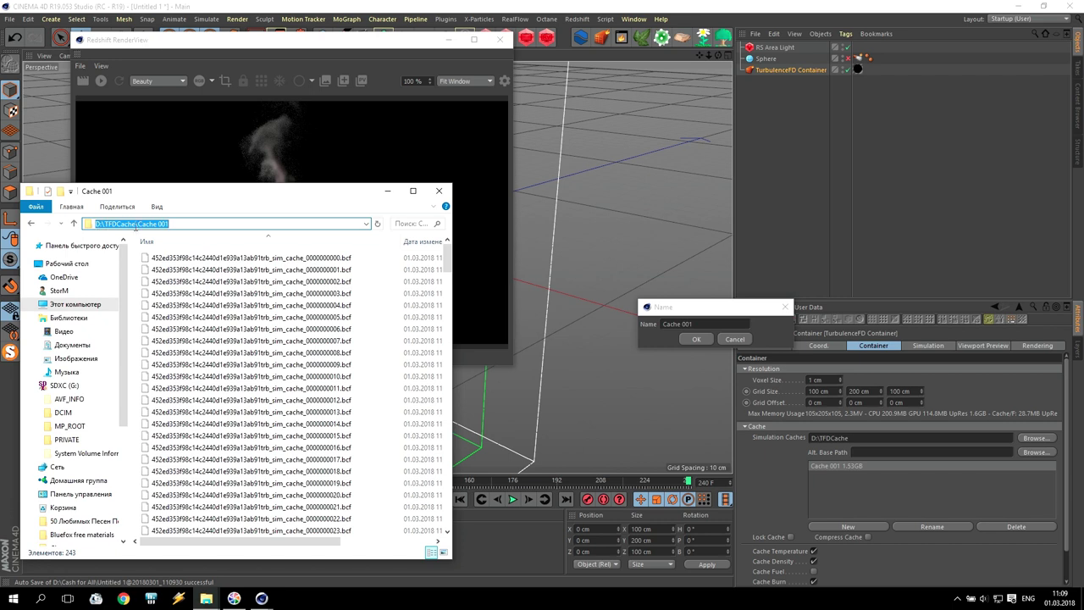
left_click(160, 222)
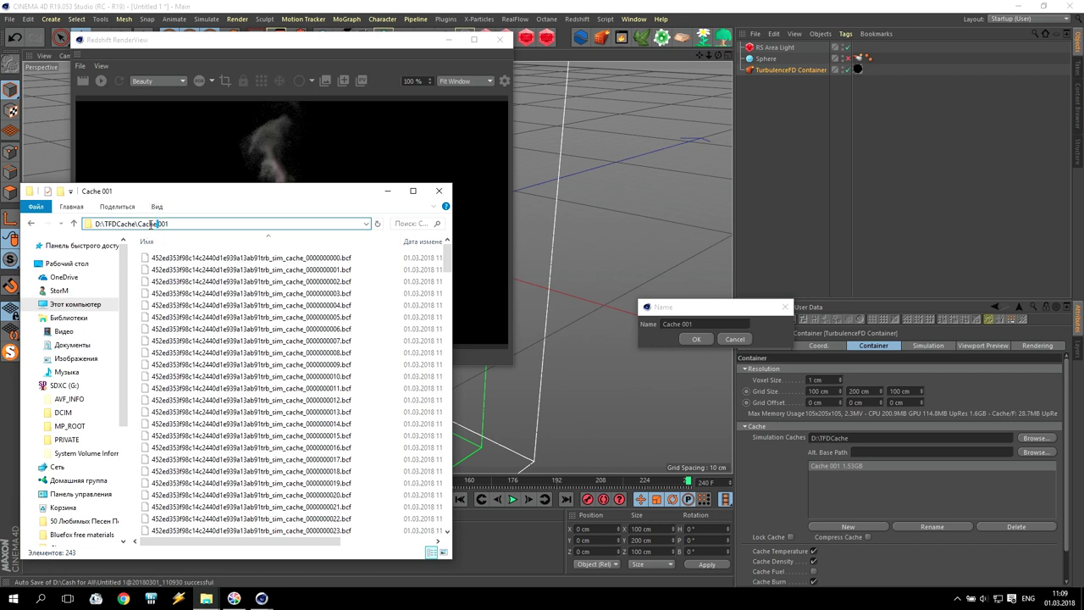
left_click(115, 224)
left_click_drag(165, 222, 92, 222)
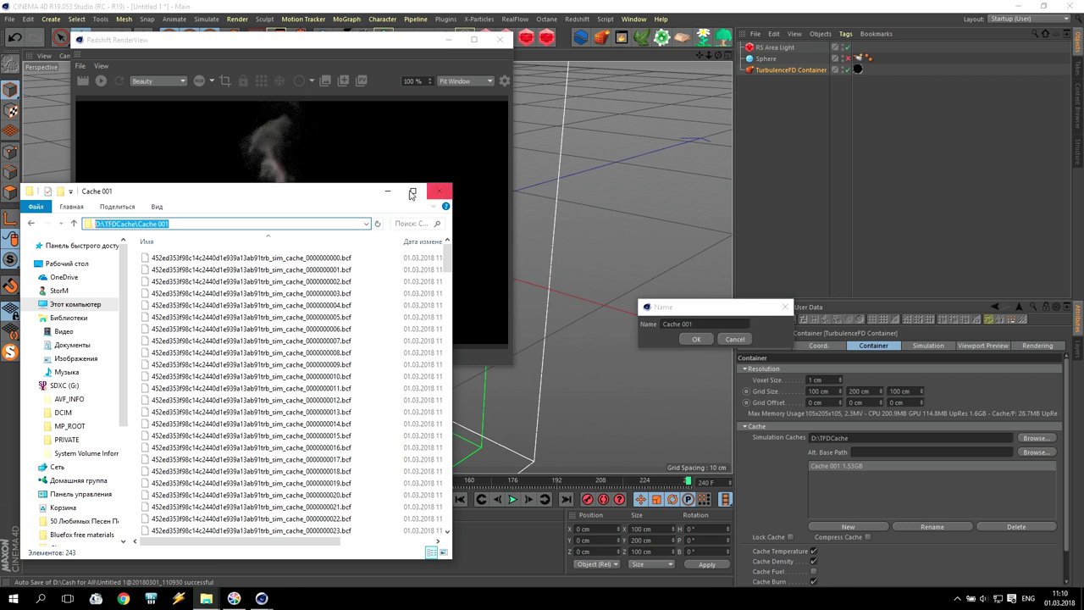
left_click(439, 190)
left_click(687, 324)
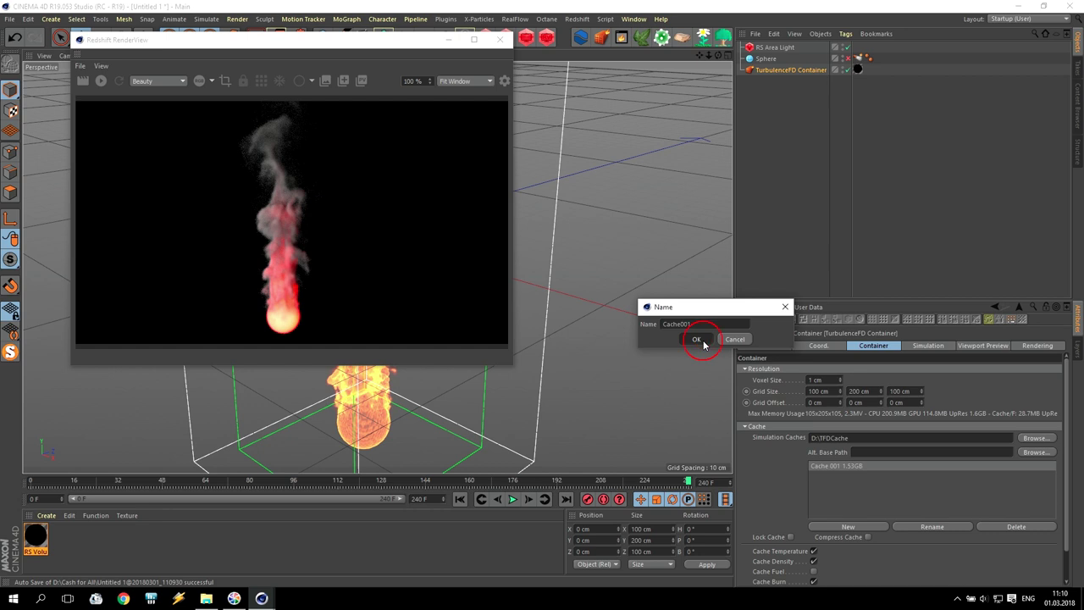
left_click(703, 342)
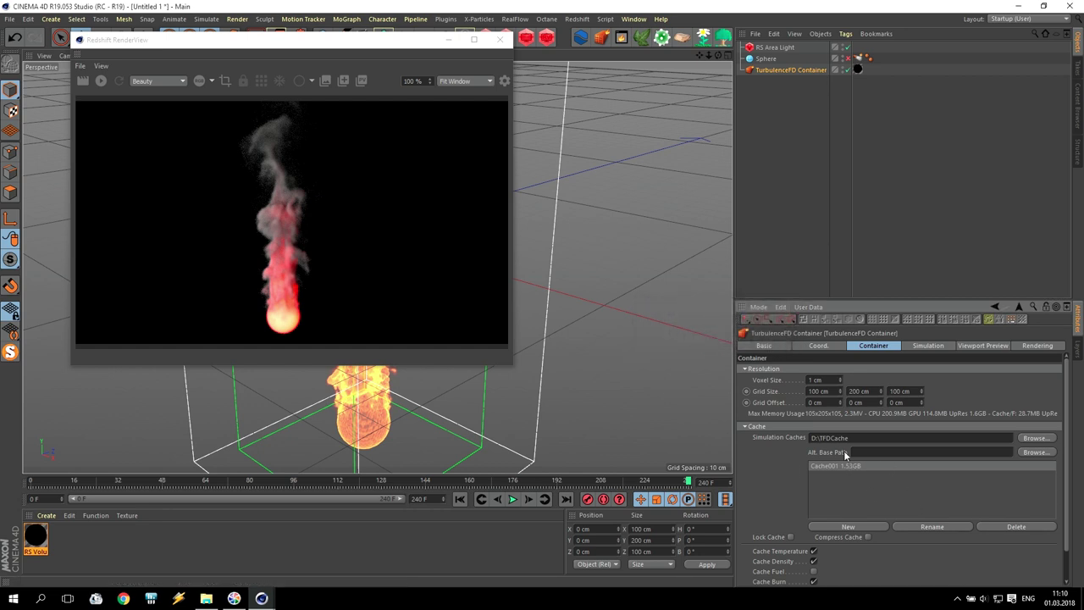
Step: Open File Explorer and browse to C:\Program Files\MAXON\Cinema 4D R19\plugins\TurbulenceFD
left_click(13, 597)
left_click(219, 350)
left_click(206, 598)
left_click_drag(227, 141, 537, 142)
left_click(531, 239)
double_click(530, 238)
double_click(509, 284)
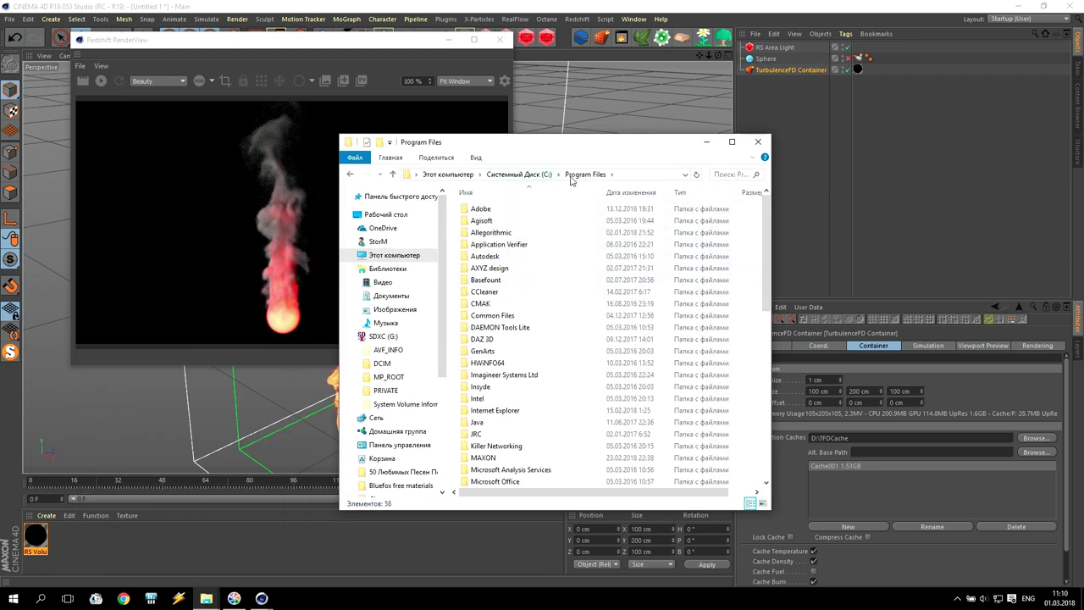
double_click(483, 457)
double_click(493, 210)
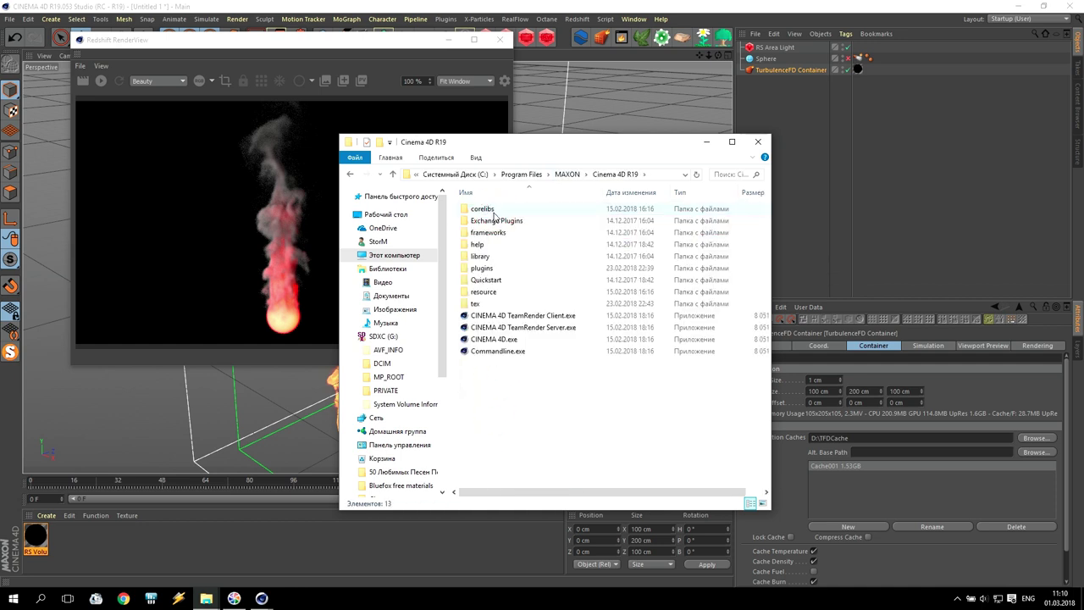
double_click(484, 269)
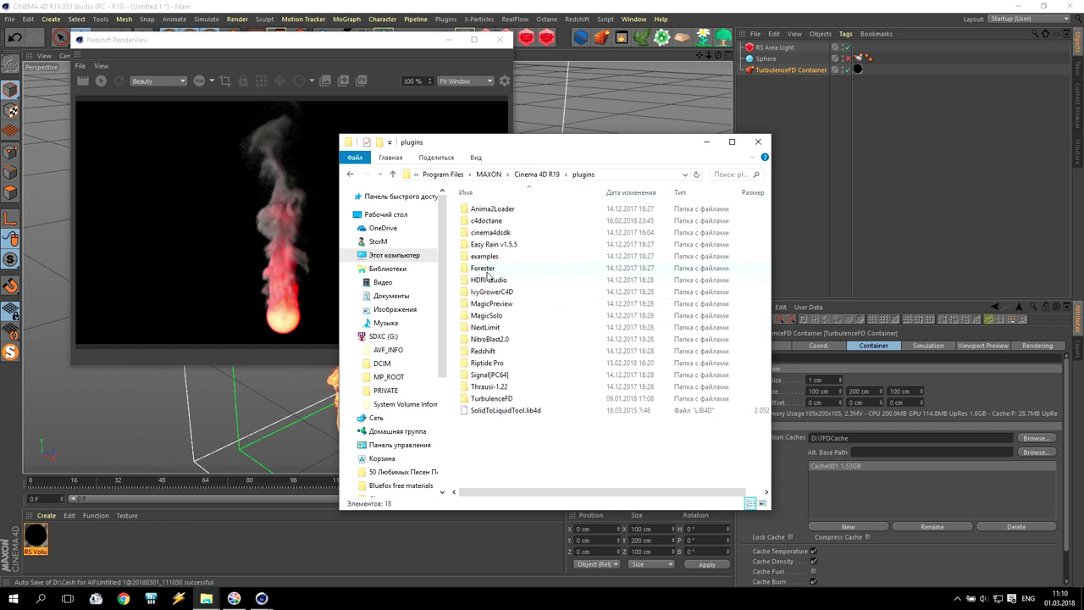
double_click(505, 399)
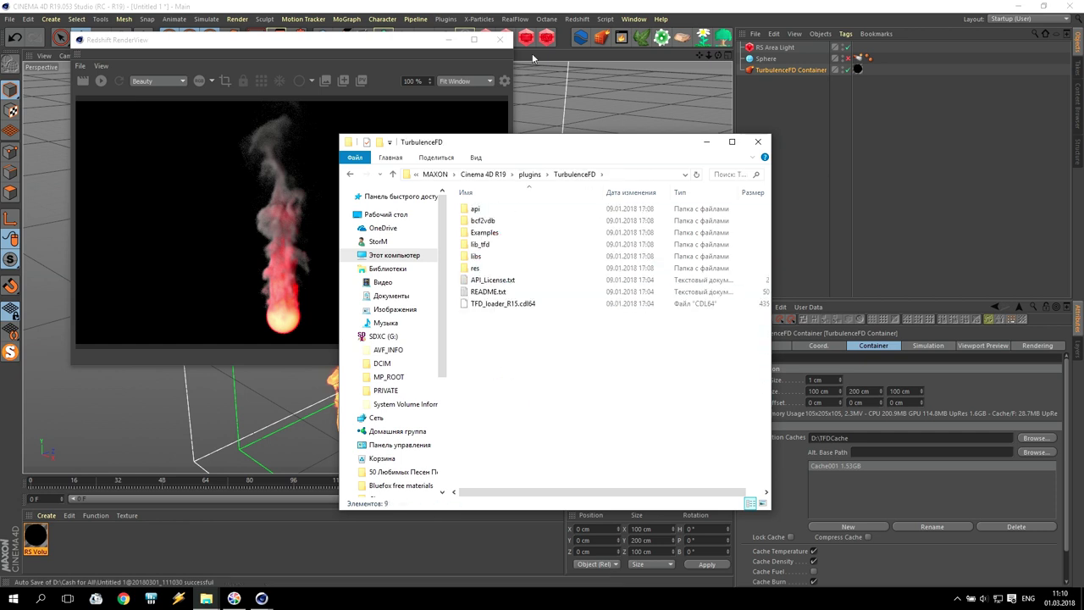
Step: Close the Redshift RenderView and Shader Graph, bringing the TurbulenceFD folder back to front
left_click(499, 39)
left_click(1018, 6)
left_click_drag(553, 148, 499, 116)
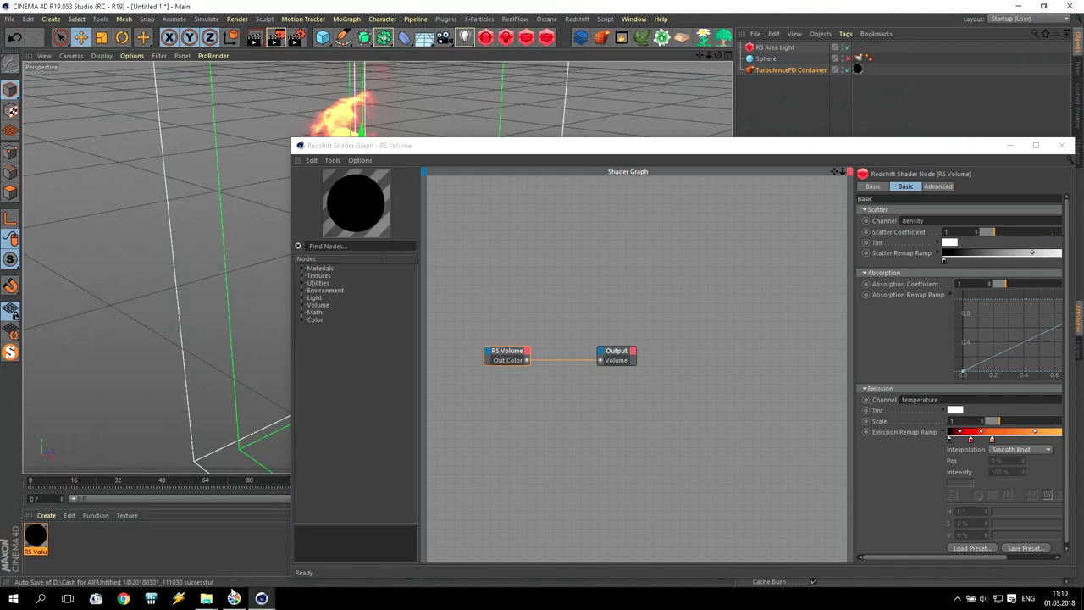
left_click_drag(956, 149, 834, 111)
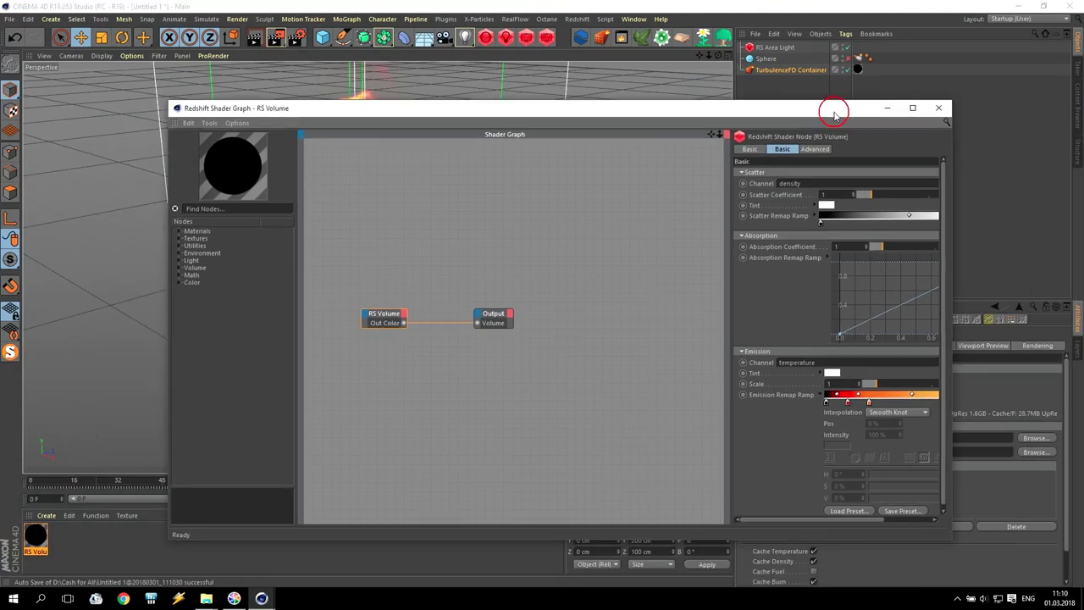
left_click(938, 107)
mouse_move(205, 598)
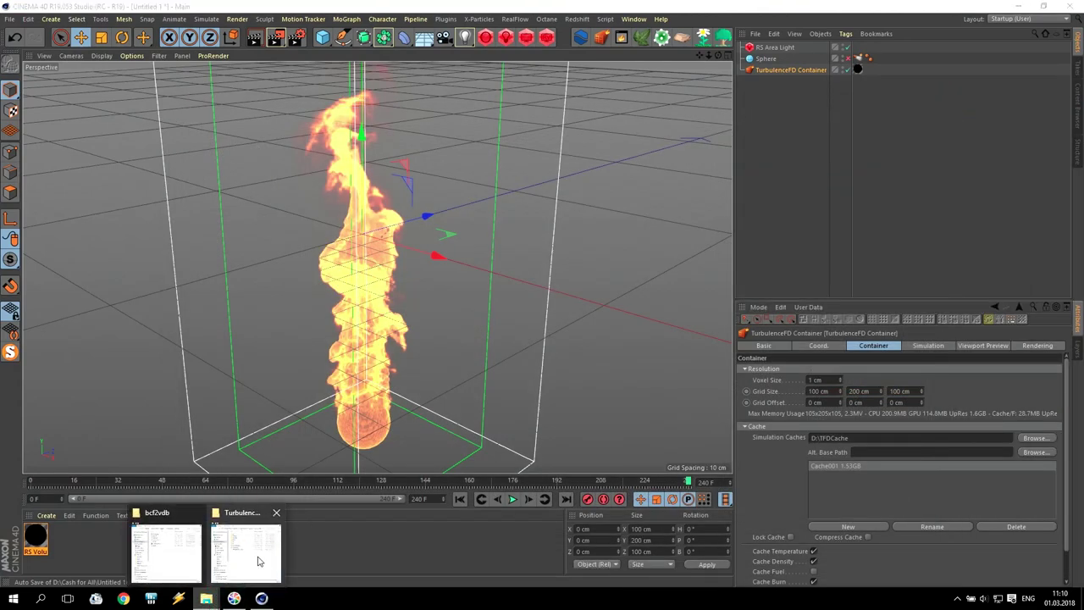
left_click(254, 555)
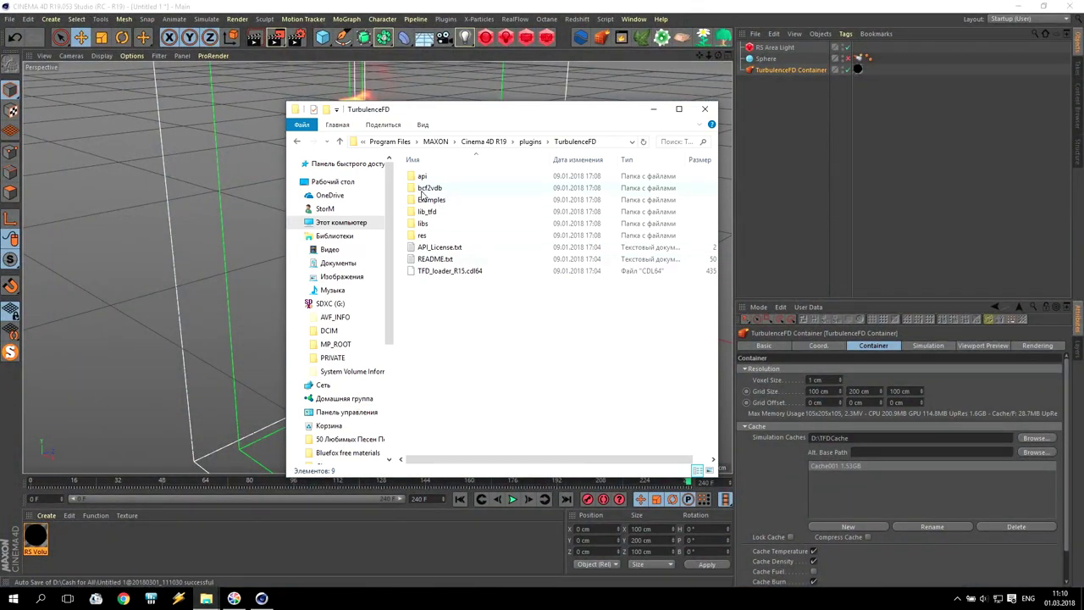
mouse_move(429, 188)
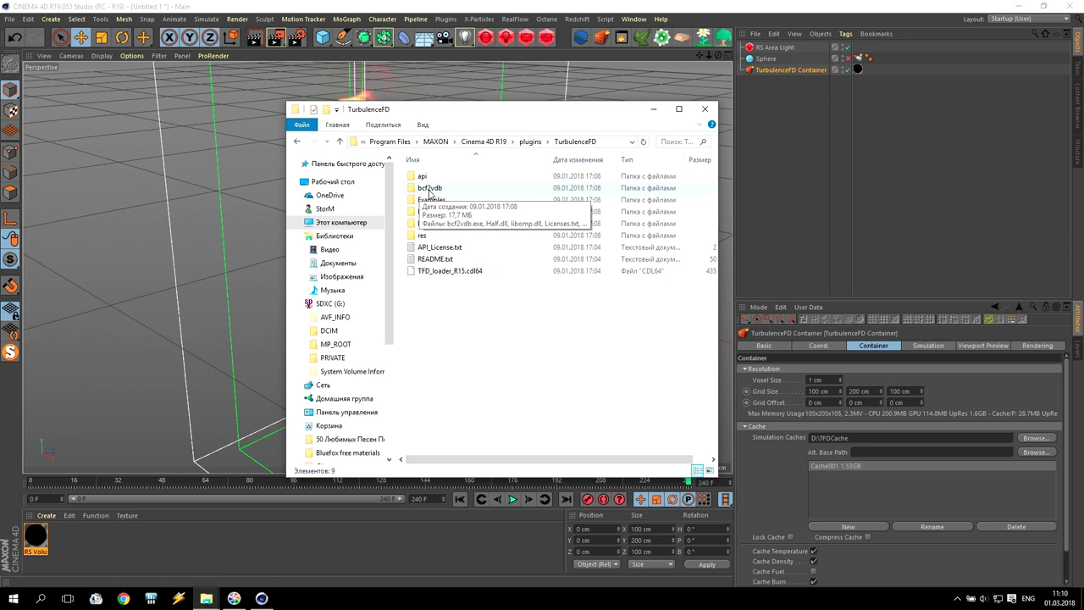
Step: Enter the bcf2vdb folder and run bcf2vdb.exe, clicking Run (Запустить) on the security warning
double_click(429, 188)
left_click_drag(488, 112, 266, 79)
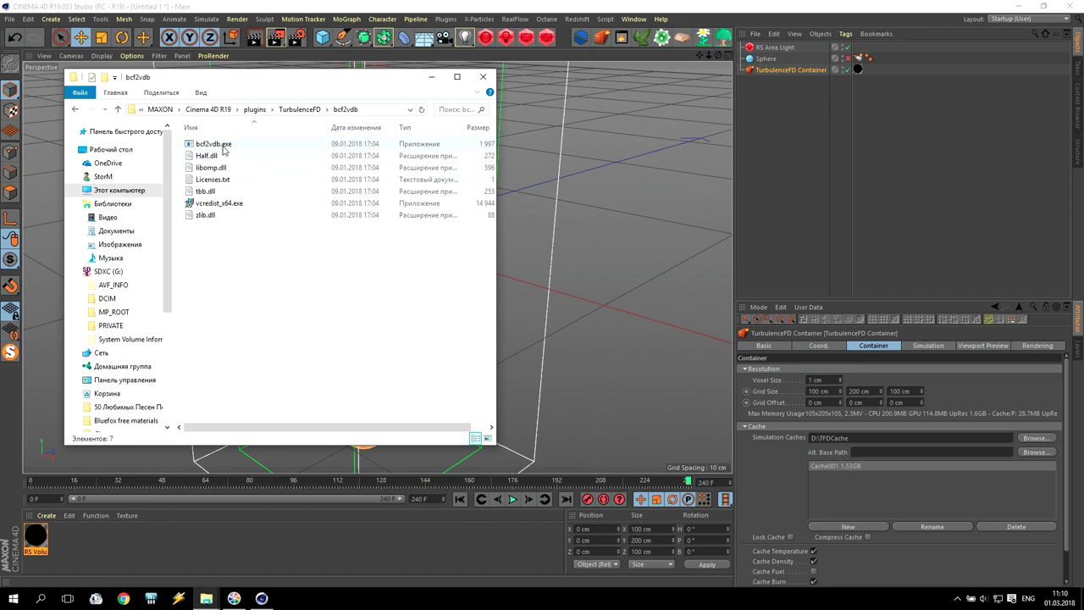
double_click(215, 143)
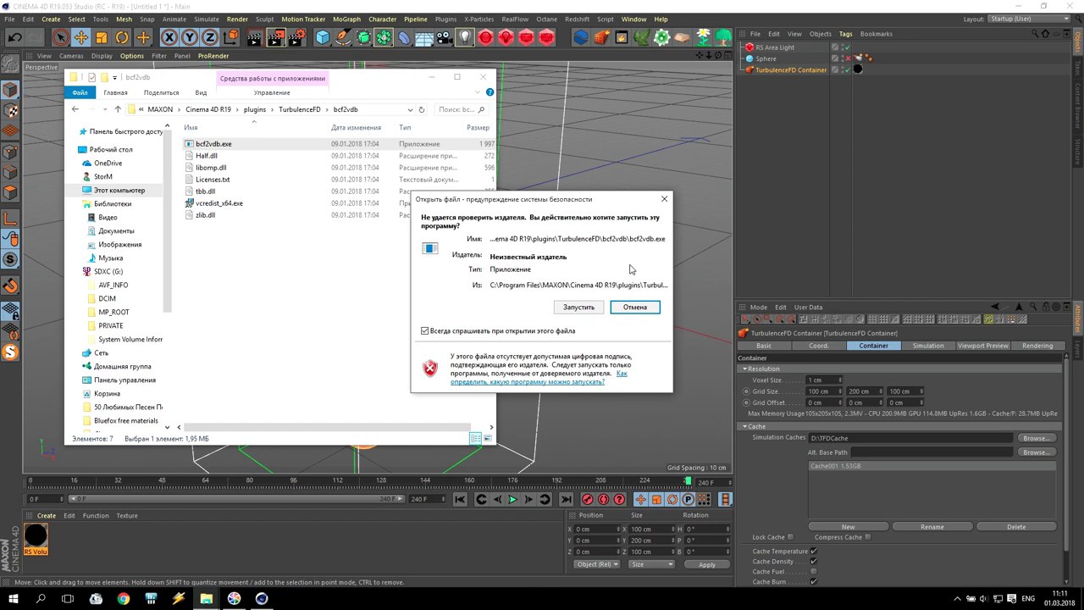
left_click(580, 306)
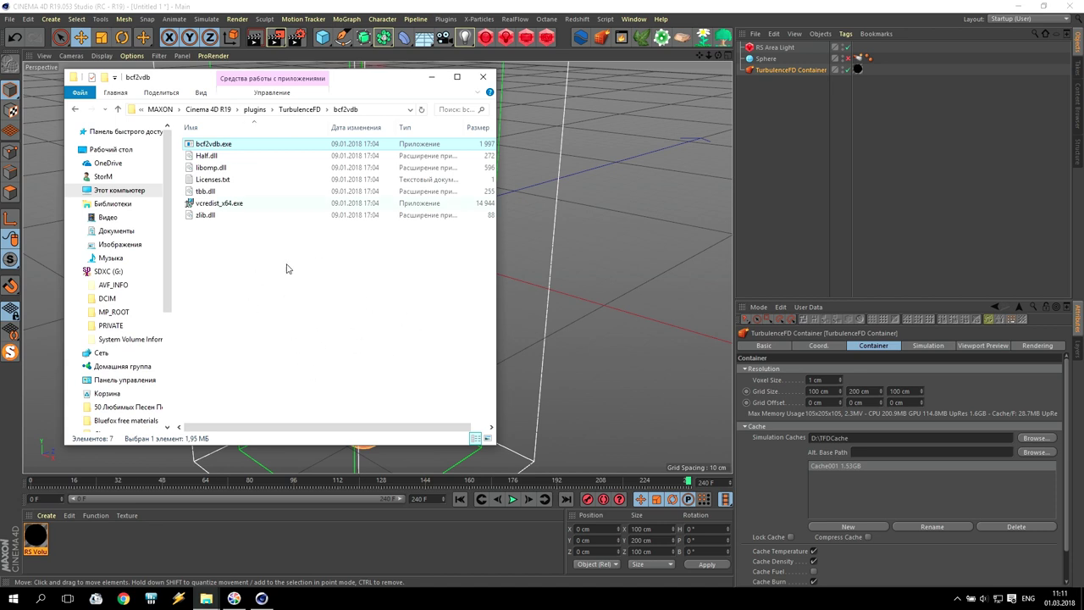
Step: Choose 'Open command window here' from the bcf2vdb folder background menu
right_click(314, 332)
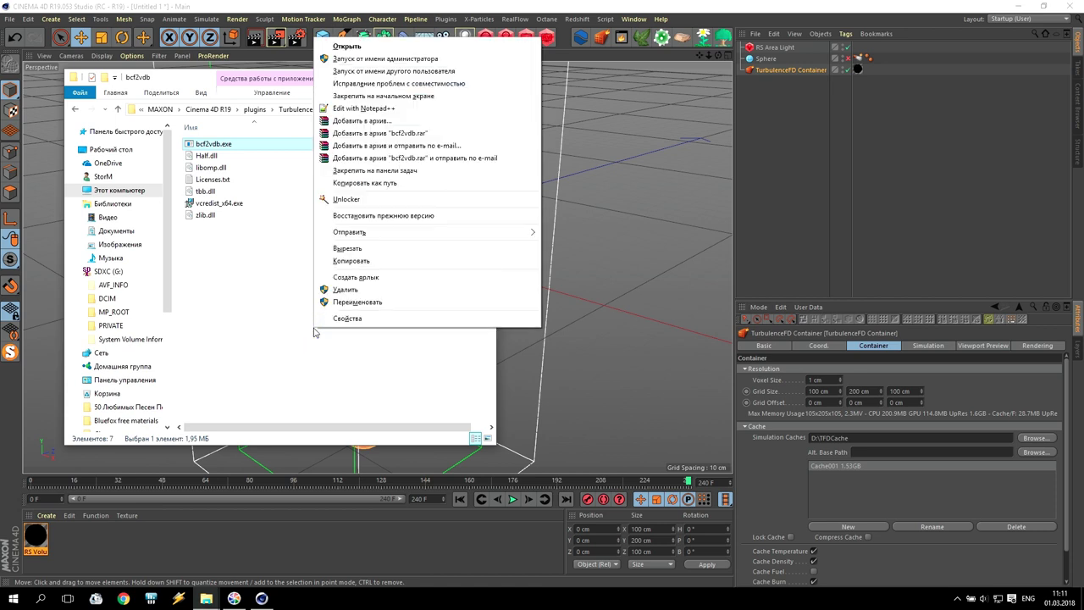
left_click(263, 320)
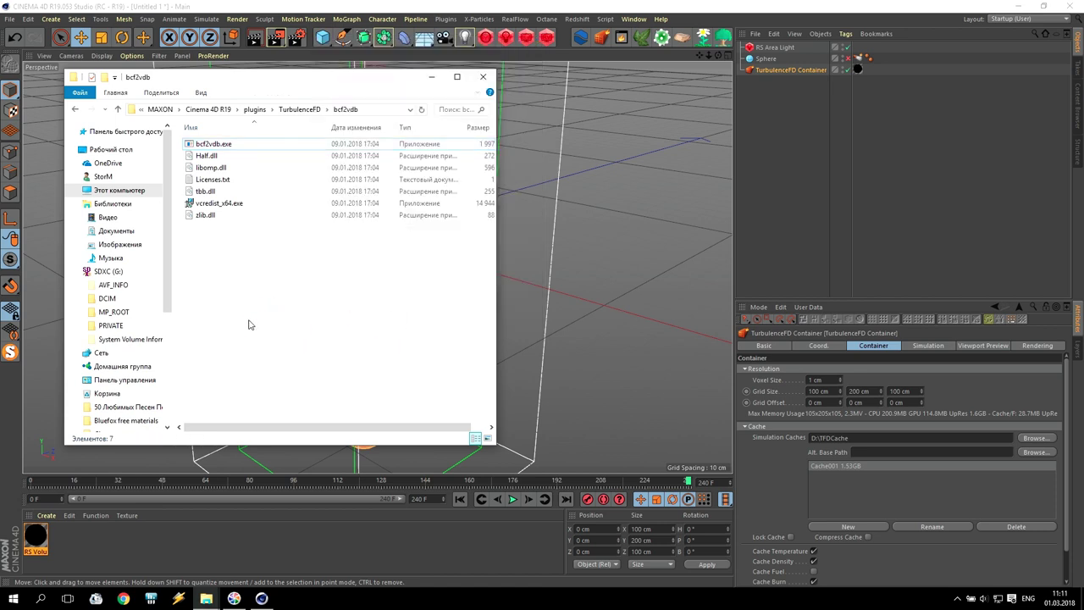
right_click(249, 322)
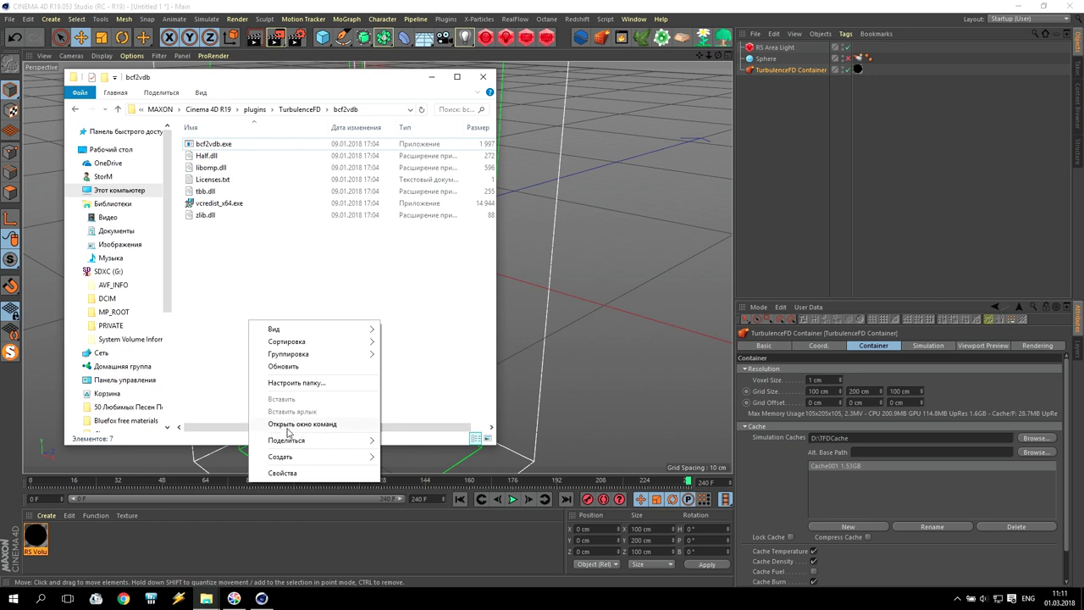
left_click(14, 599)
right_click(14, 600)
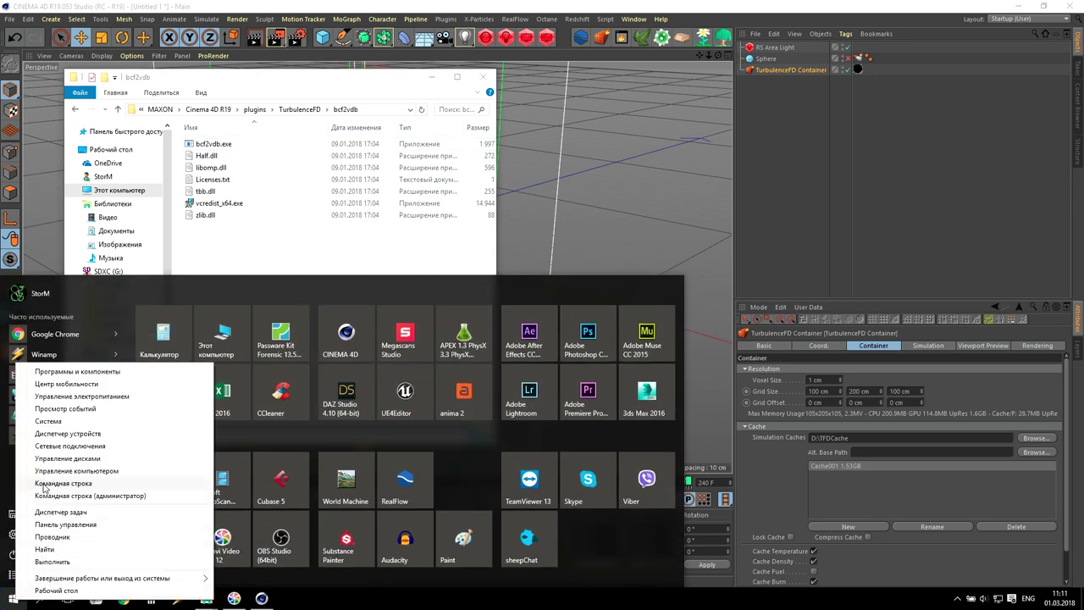
left_click(303, 237)
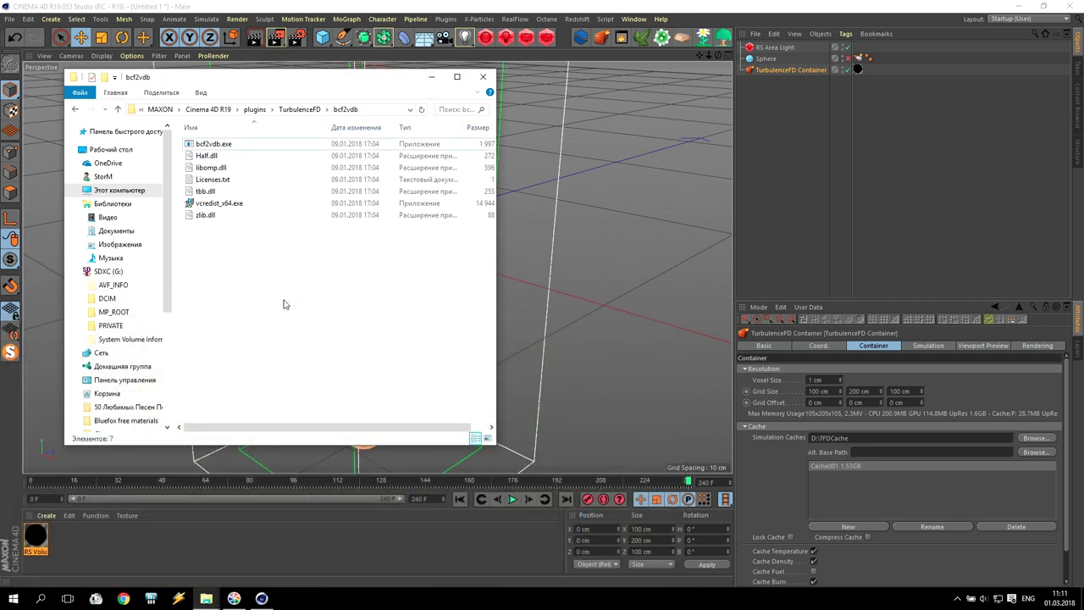
right_click(284, 304)
left_click(337, 403)
Step: Reposition the command prompt and bcf2vdb folder windows on screen
left_click_drag(360, 149, 250, 176)
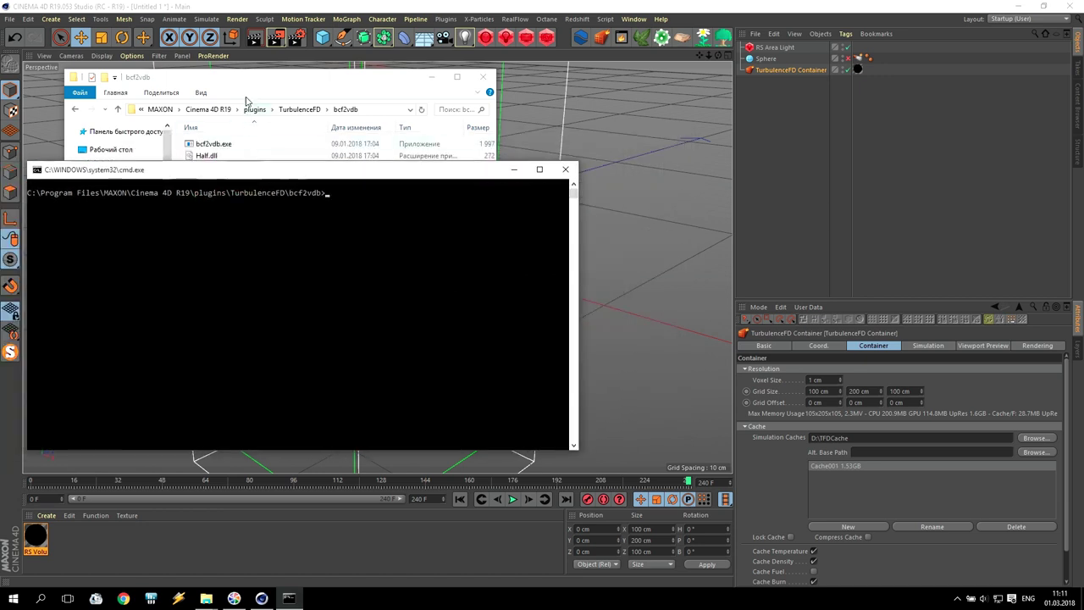
mouse_move(248, 79)
left_mouse_down()
mouse_move(592, 108)
mouse_move(770, 150)
left_mouse_up()
left_click_drag(327, 172, 303, 28)
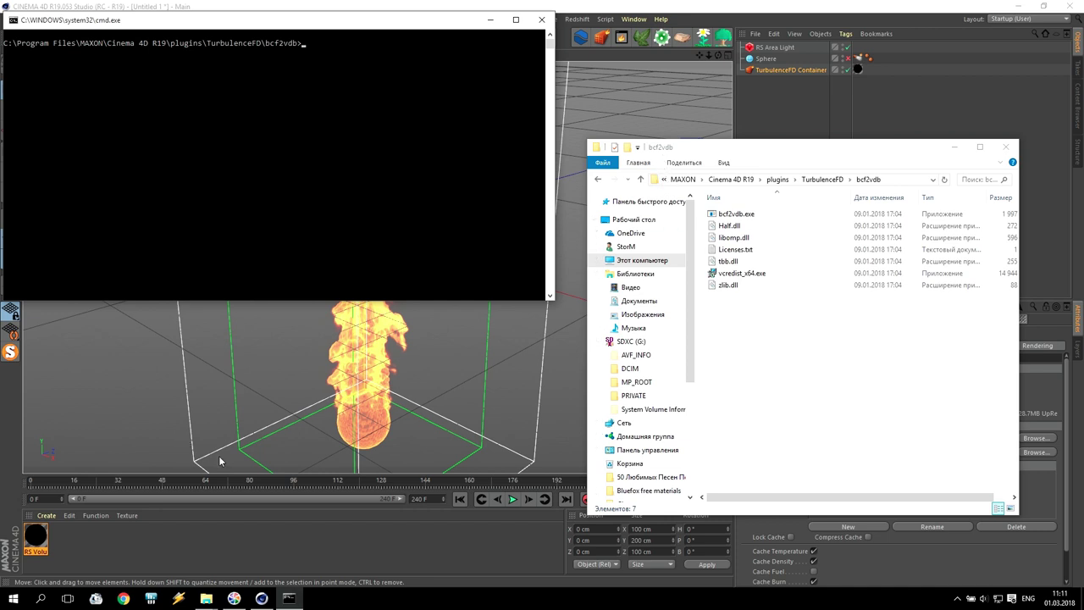
left_click(215, 599)
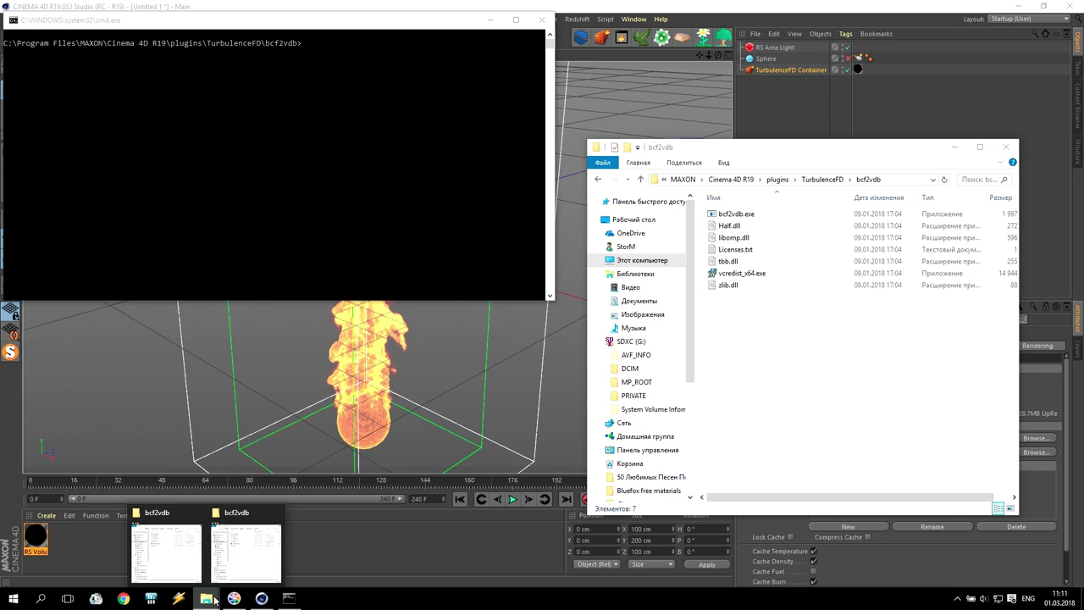
Step: Open D:\TFDCache\Cache001 in Explorer, snapped right, with cmd.exe snapped left
key("super+e")
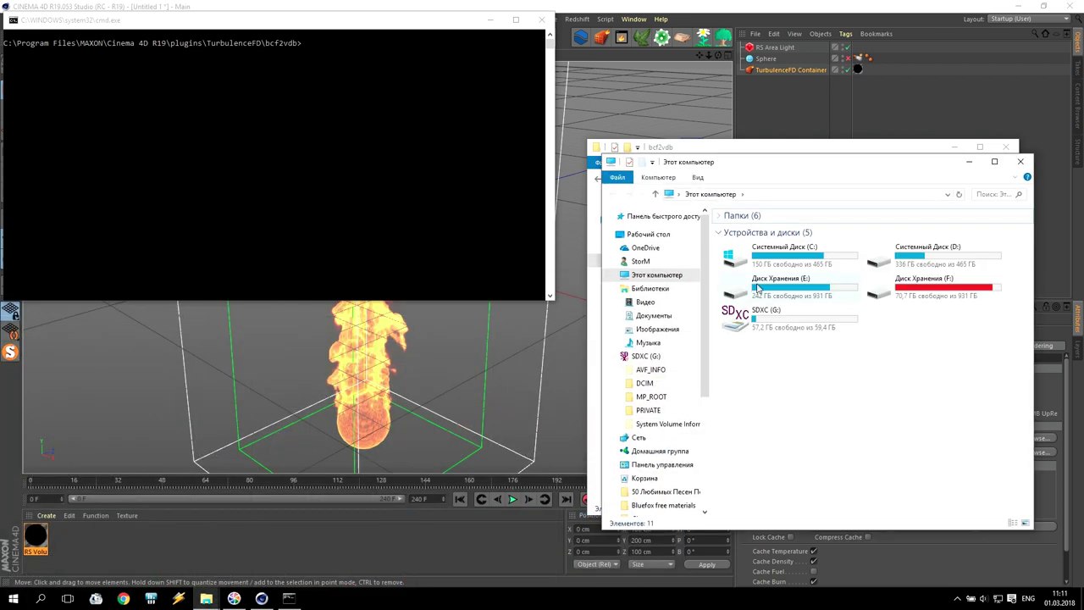
double_click(921, 259)
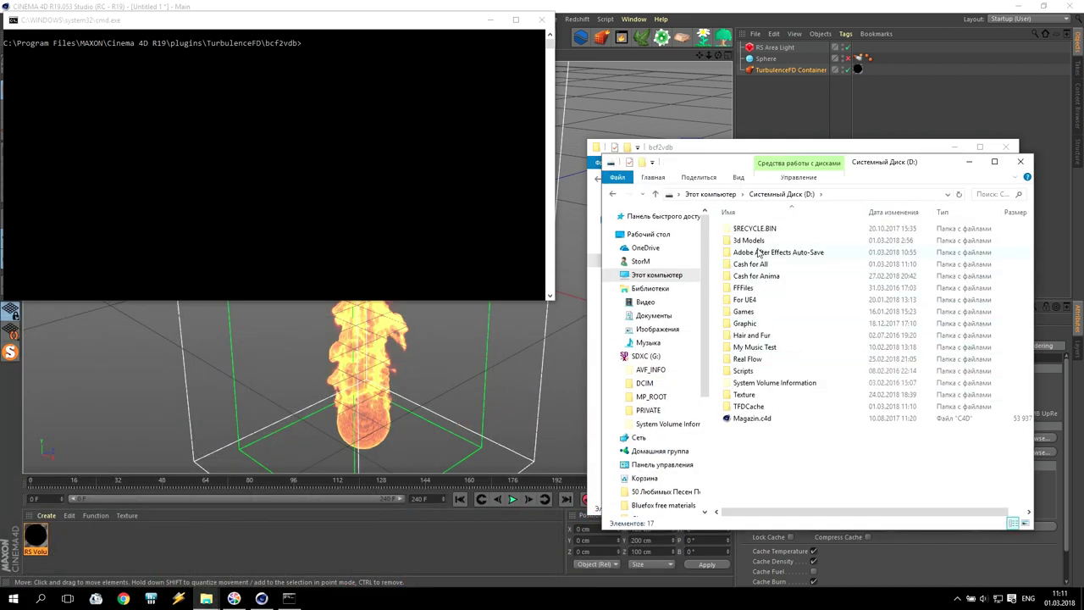
double_click(766, 406)
double_click(744, 225)
key("super+Right")
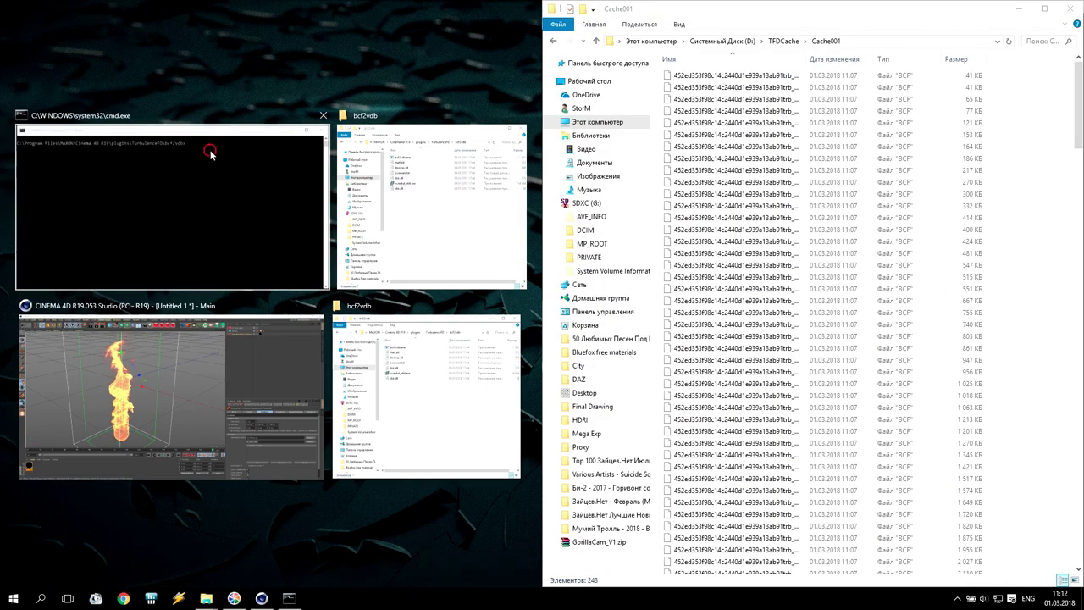
left_click(211, 153)
type("bcf")
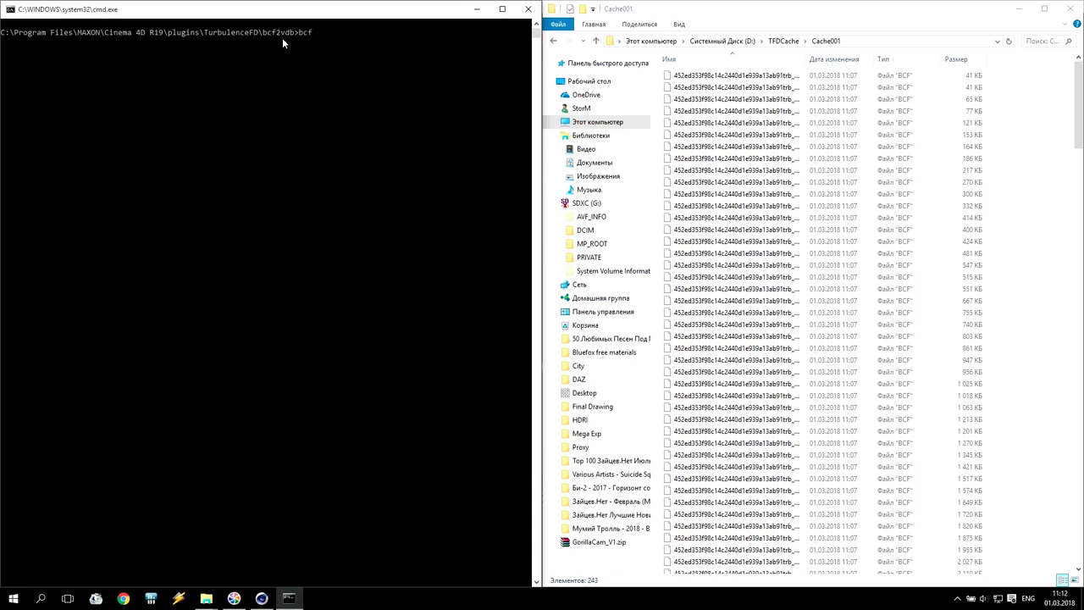
Step: Run bcf2vdb without arguments to print its usage, and resize Explorer's Name column
type("2vdb")
key("Return")
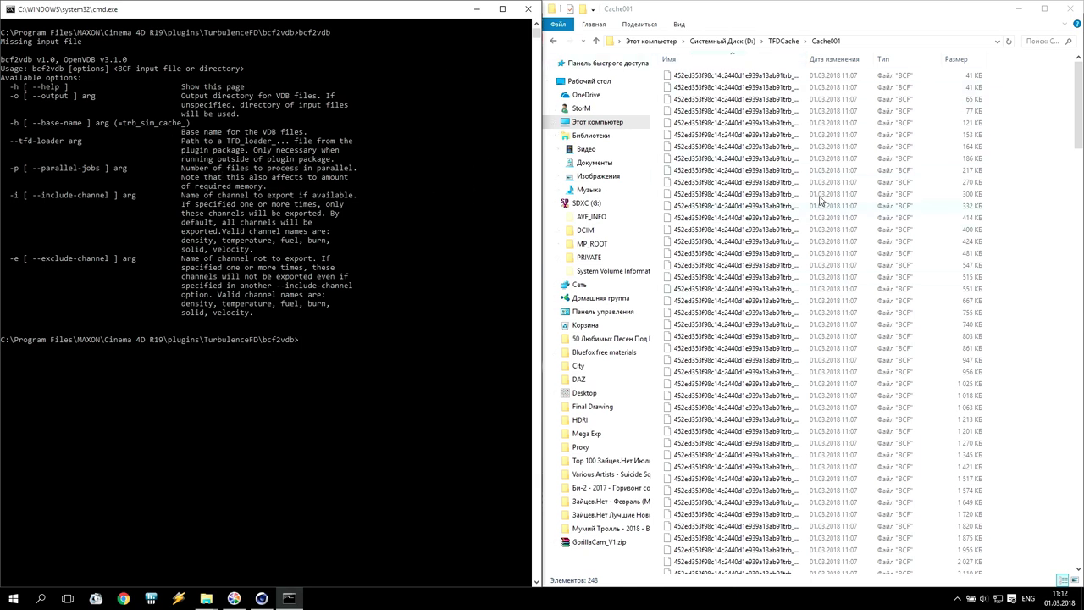
left_click_drag(805, 59, 963, 75)
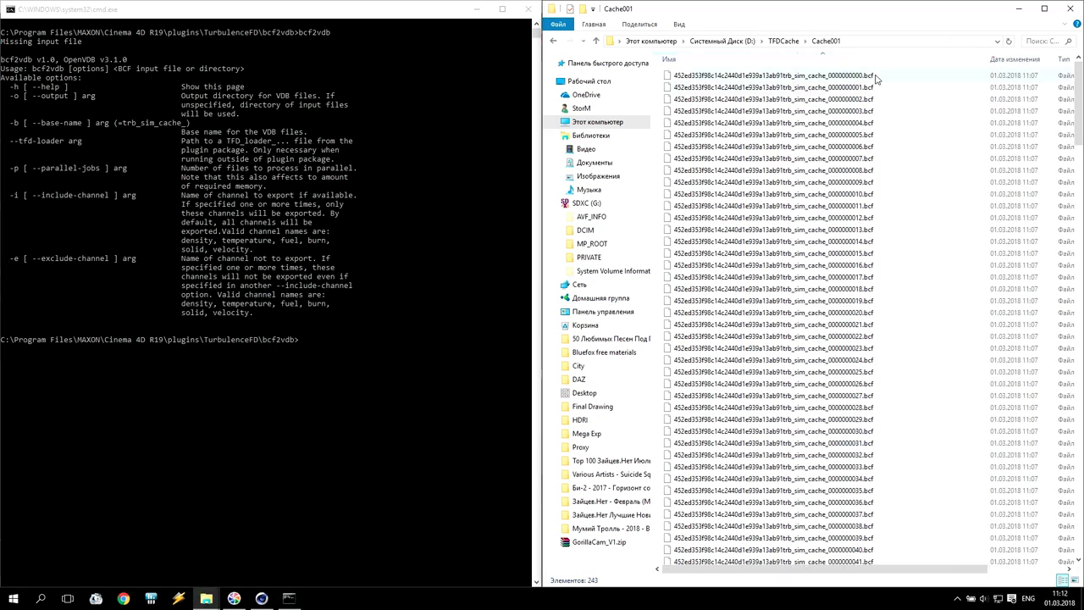
left_click_drag(985, 59, 903, 59)
left_click(870, 41)
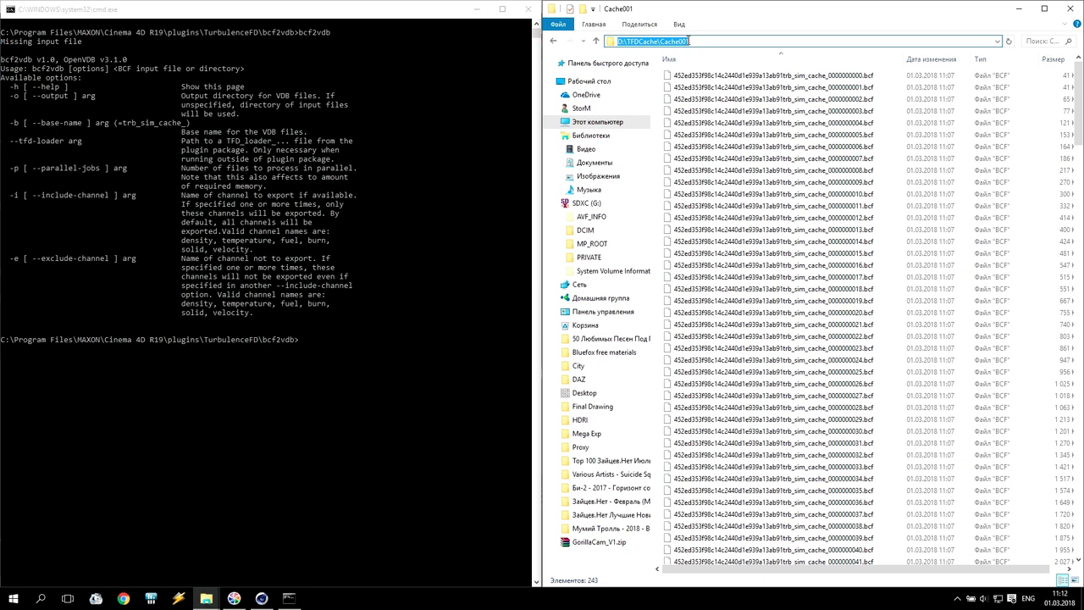
Step: Run bcf2vdb on the copied D:\TFDCache\Cache001 path, converting all 241 frames to VDB
right_click(668, 41)
left_click(700, 75)
left_click(369, 13)
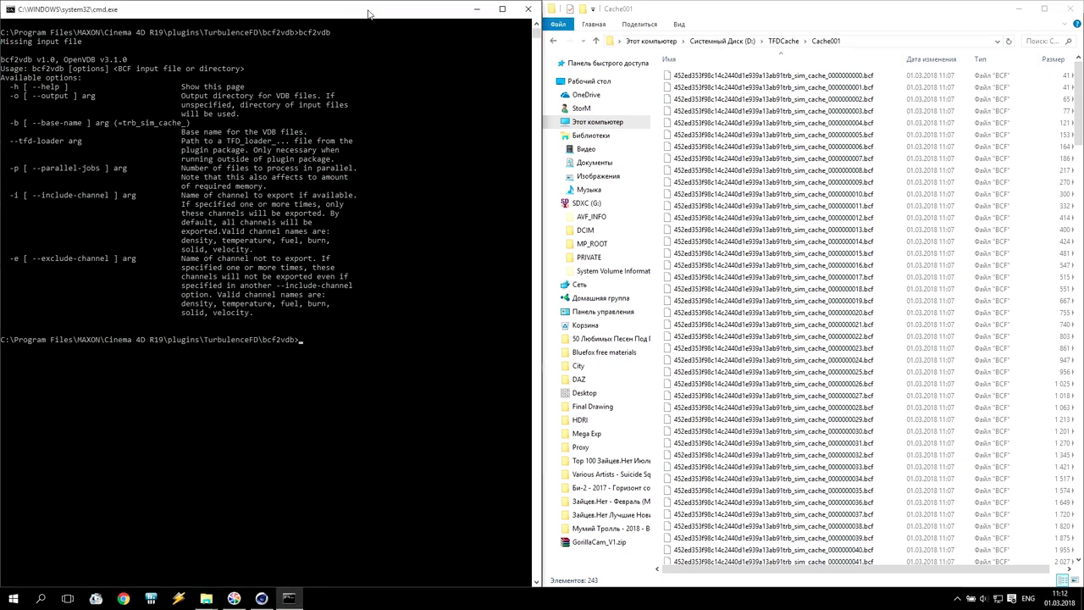
left_click(266, 339)
type("bcf2vdb")
right_click(367, 10)
left_click(390, 356)
right_click(390, 355)
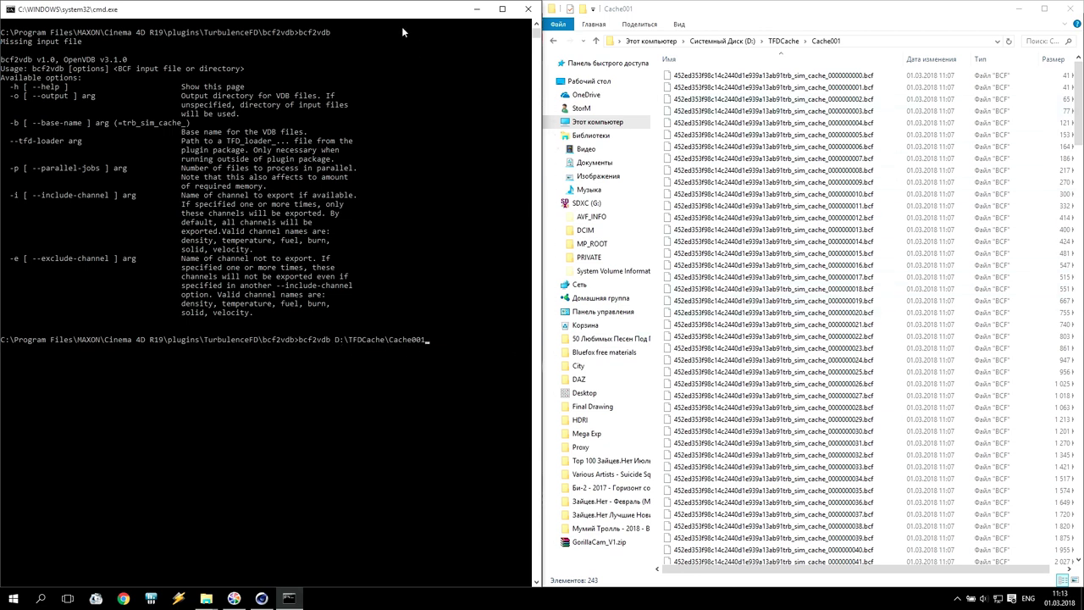
key("Return")
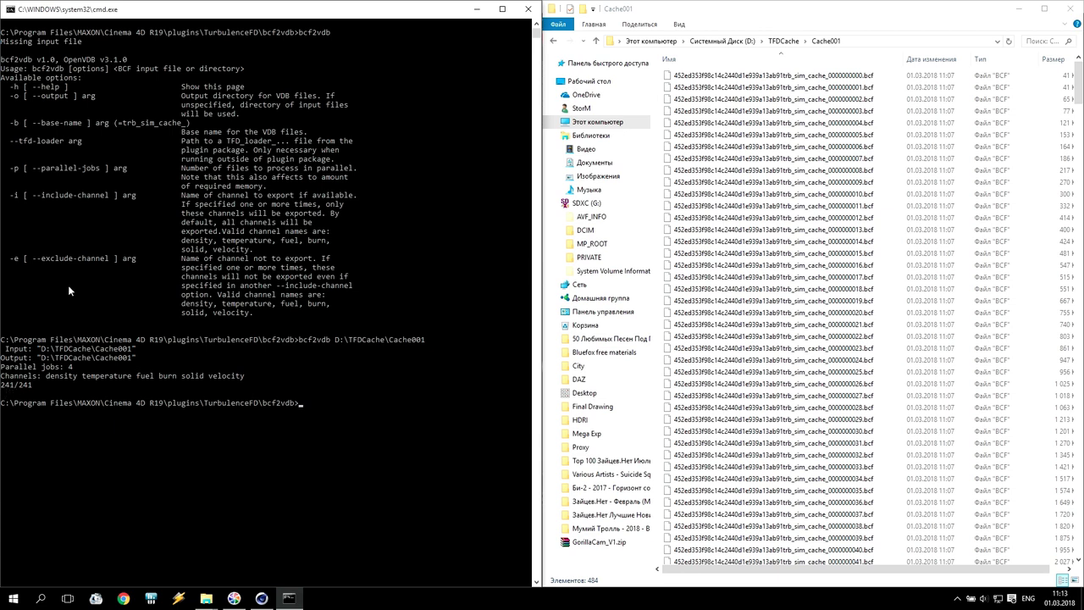
Step: Scroll Cache001 and check sizes of the trb_sim_cache .vdb frames 00000–00240
left_click(630, 14)
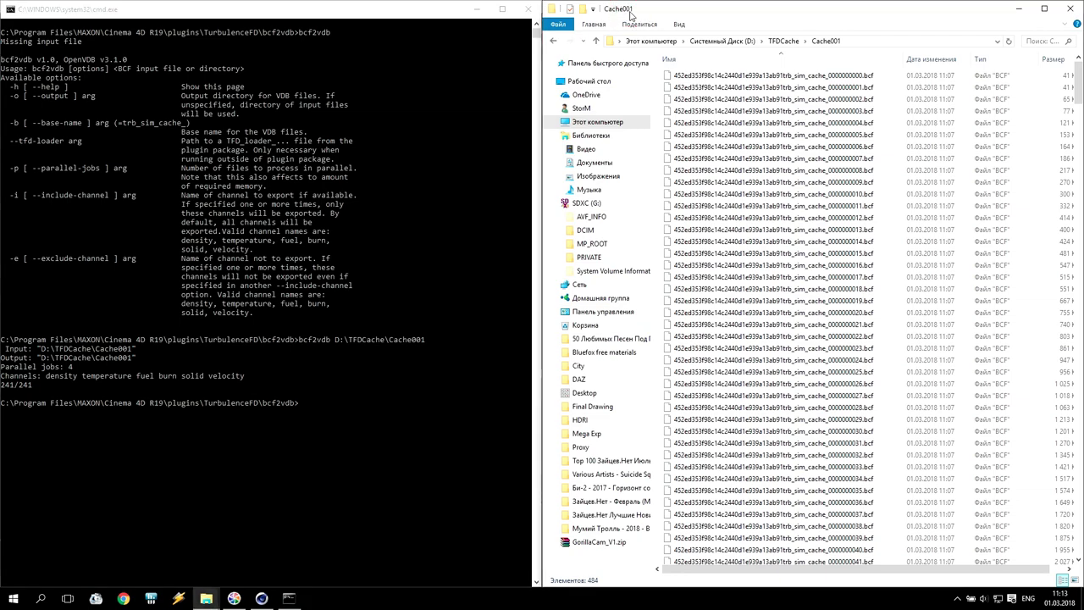
left_click_drag(1079, 80, 1058, 307)
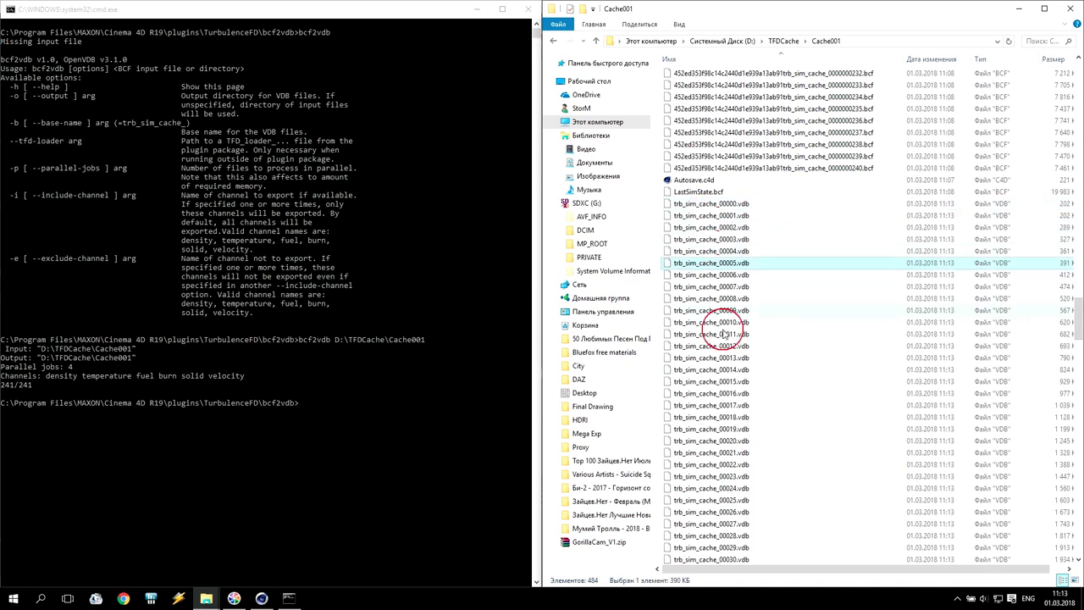
left_click(980, 365)
left_click_drag(1078, 320, 1078, 534)
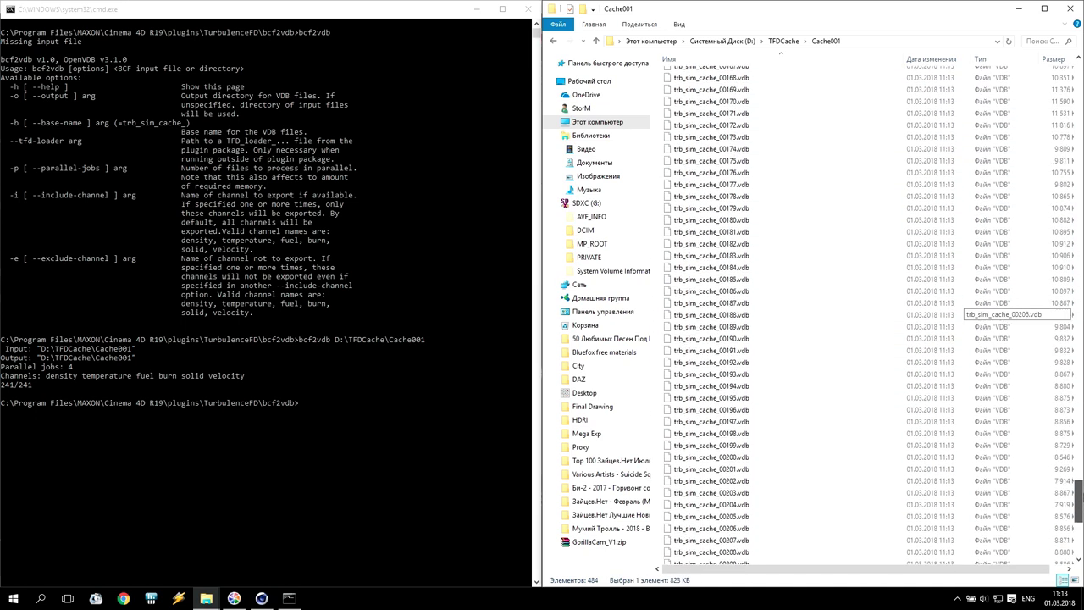
left_click(720, 379)
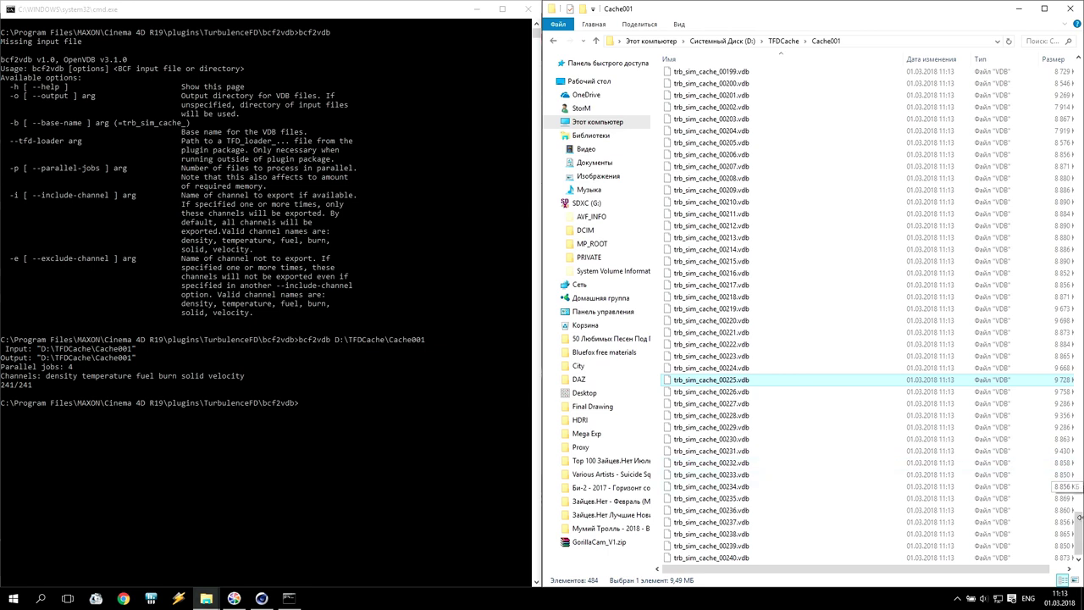
left_click_drag(1079, 538, 1078, 518)
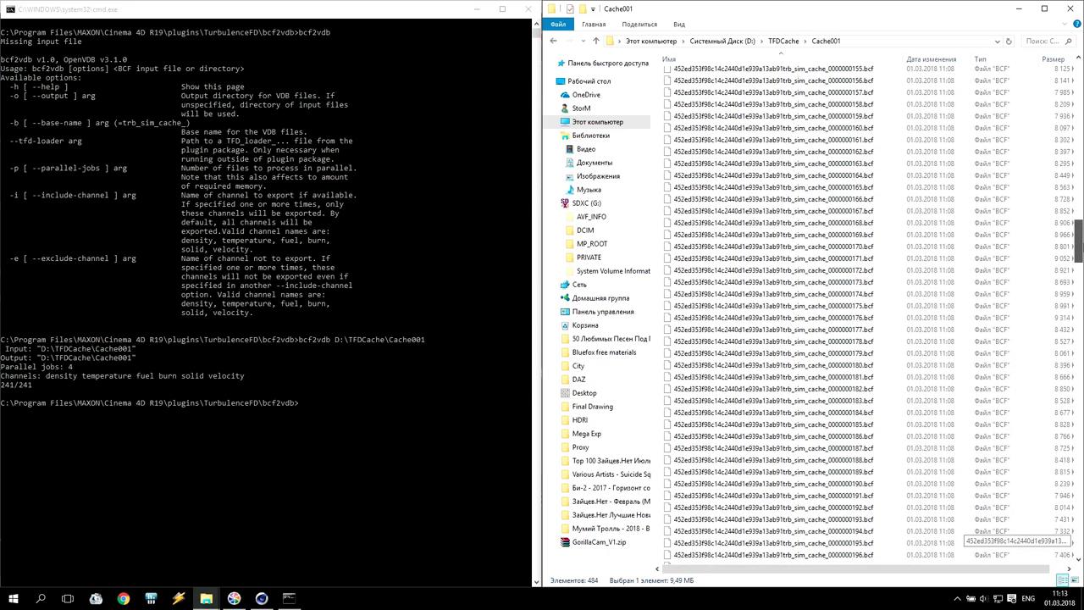
scroll(956, 530, "down", 3)
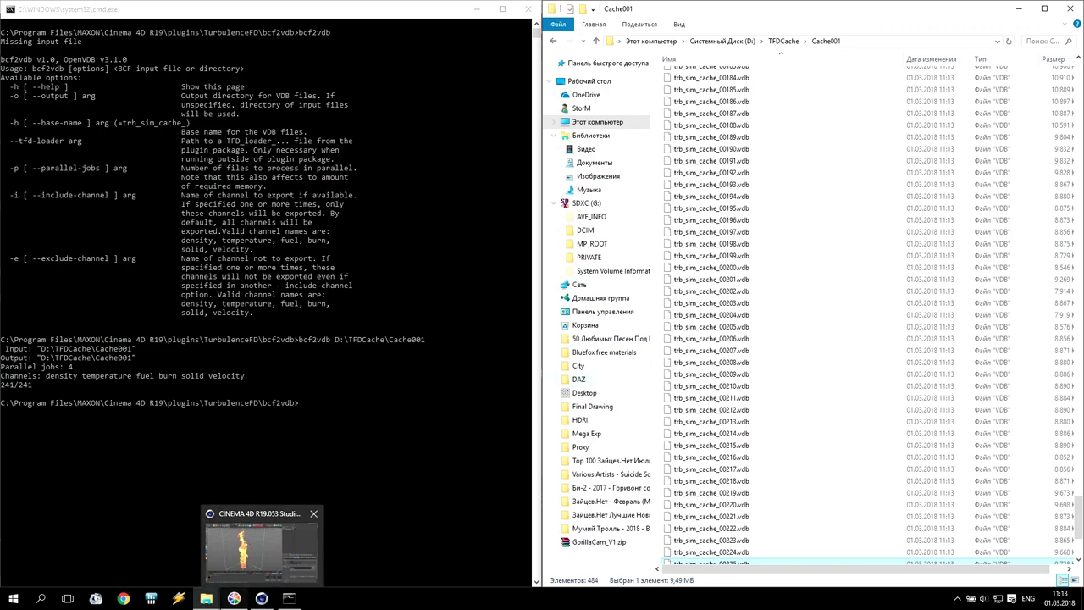
Step: Delete the TurbulenceFD Container and Sphere, then add a Redshift Volume object
left_click(262, 598)
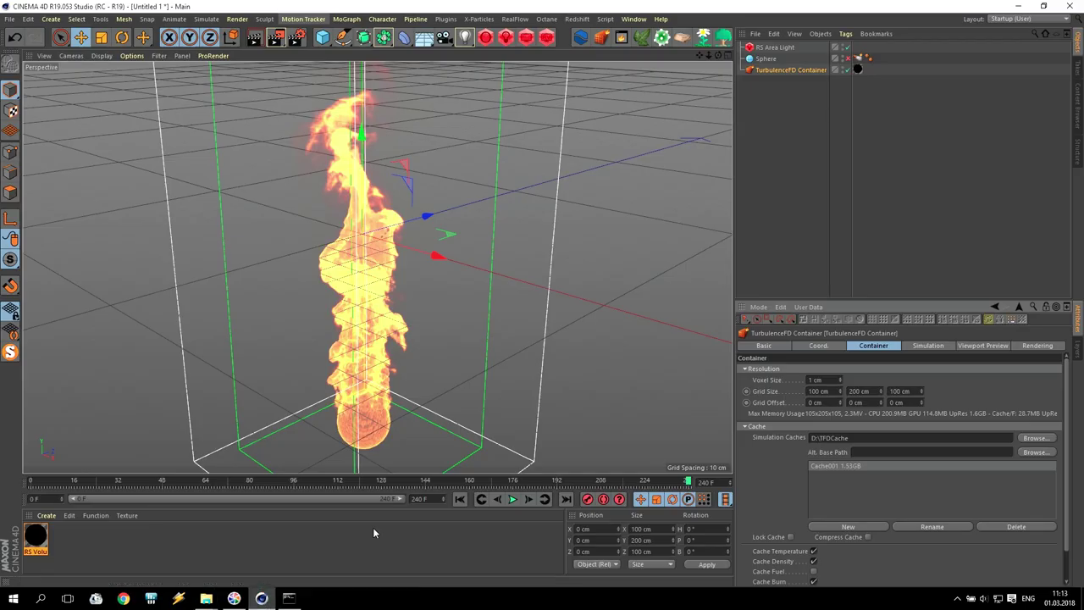
left_click(785, 85)
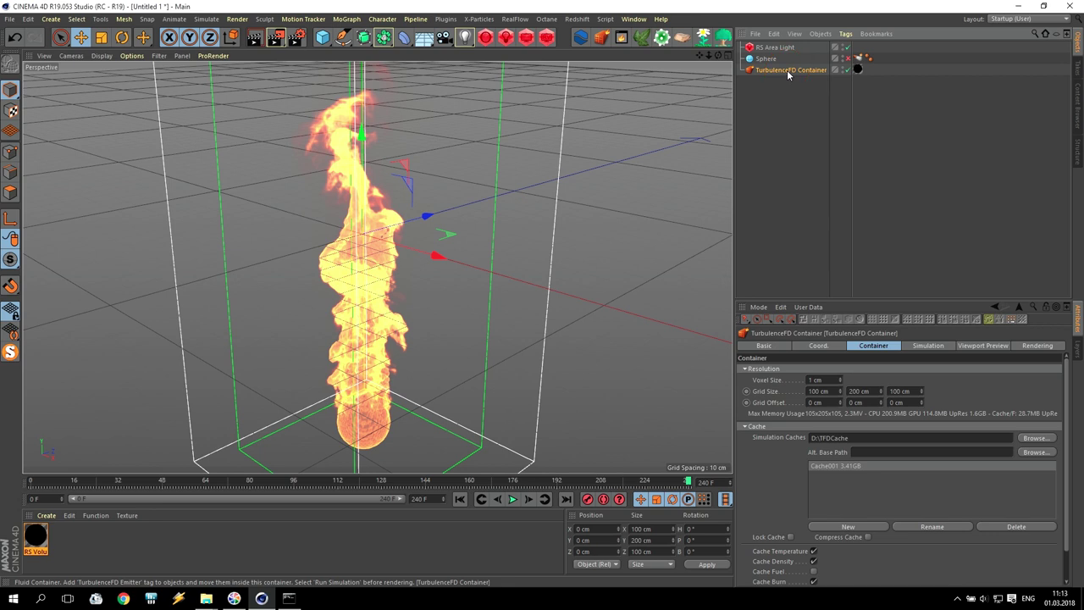
key("Delete")
left_click(767, 58)
key("Delete")
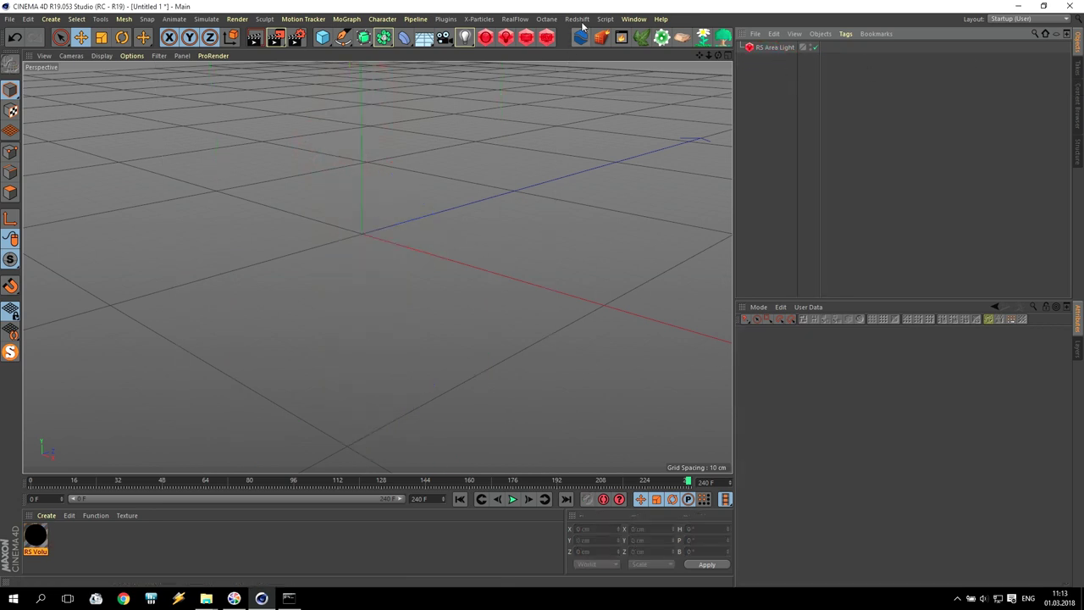
left_click(578, 19)
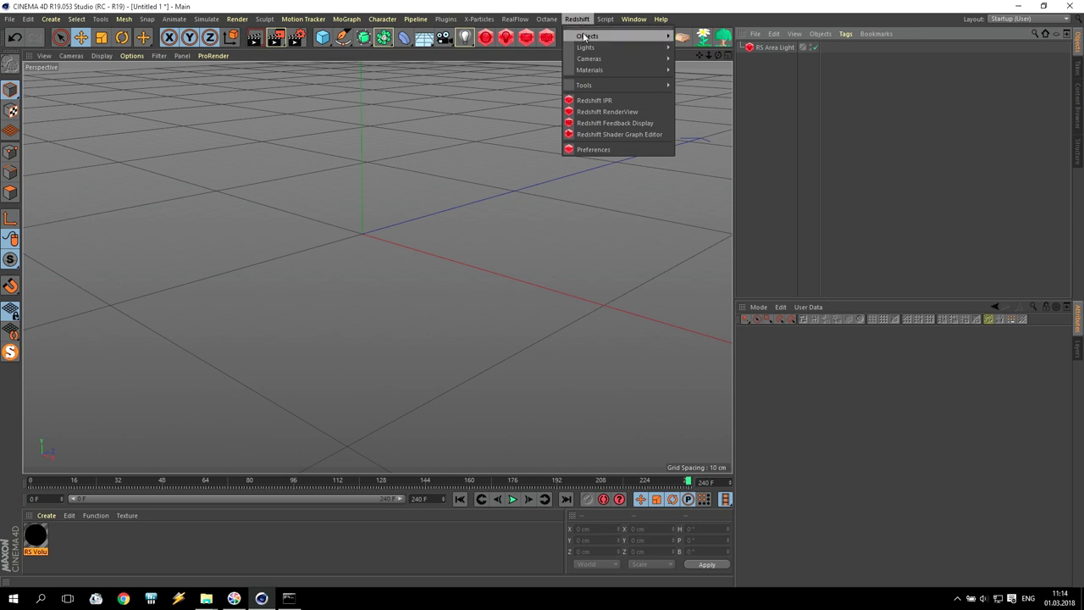
mouse_move(587, 35)
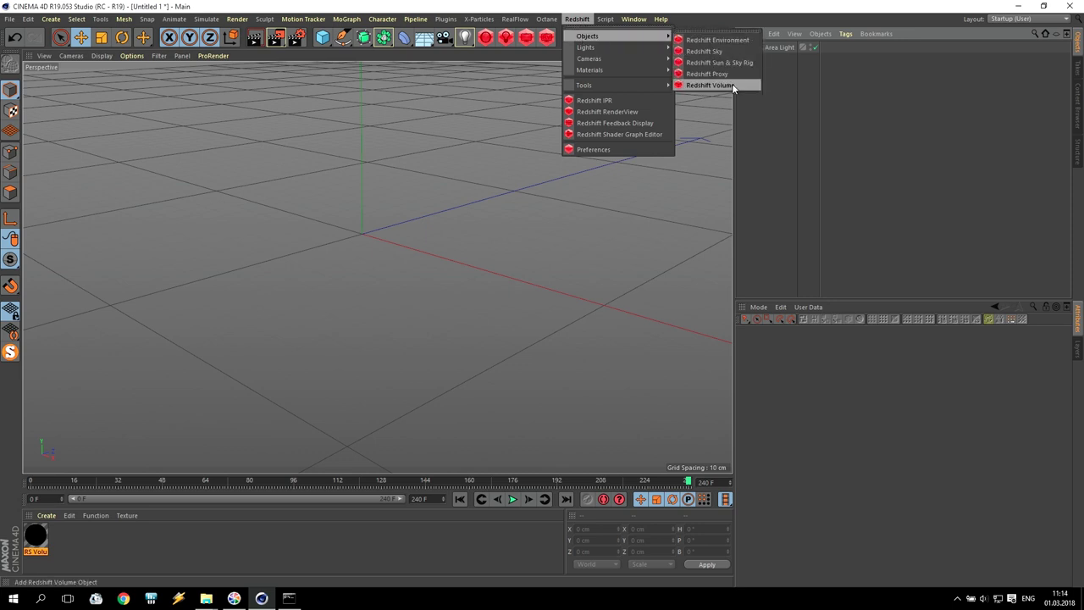
left_click(733, 88)
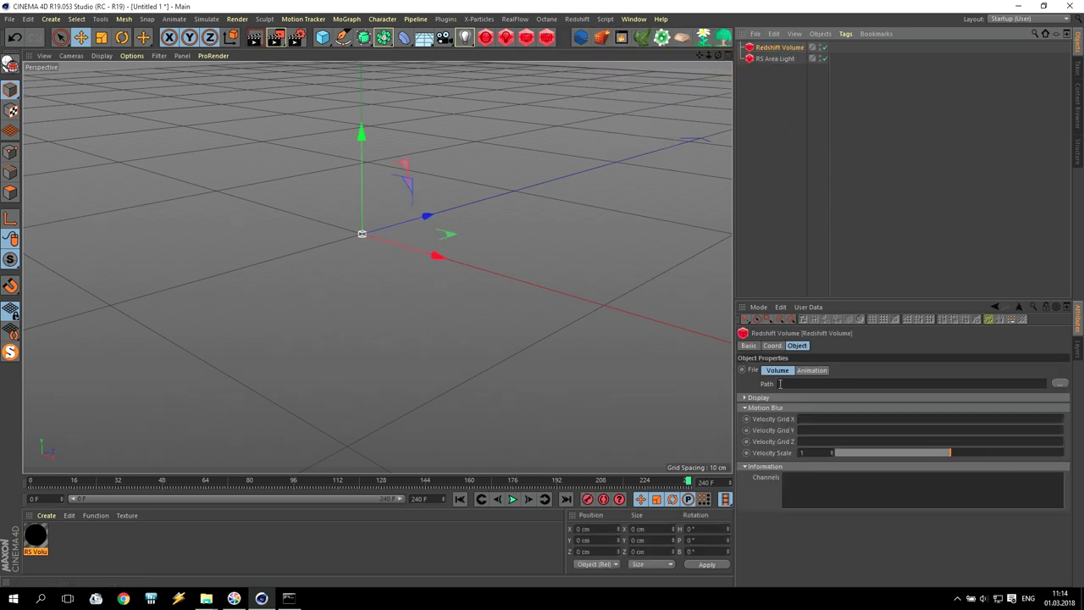
Step: Set the Redshift Volume path to Cache001/trb_sim_cache_00000.vdb
left_click(1058, 385)
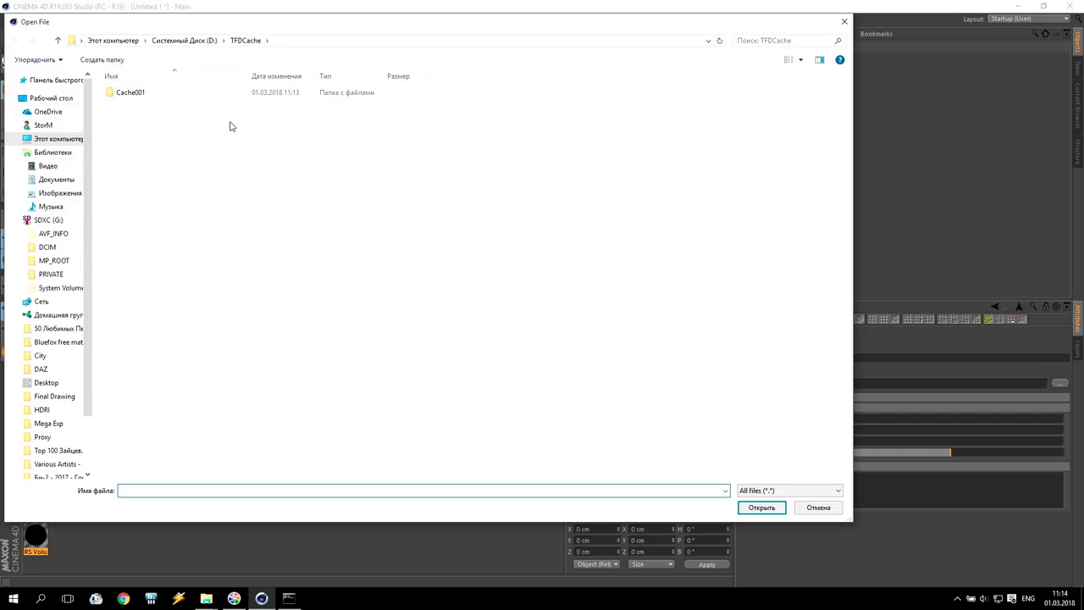
double_click(130, 92)
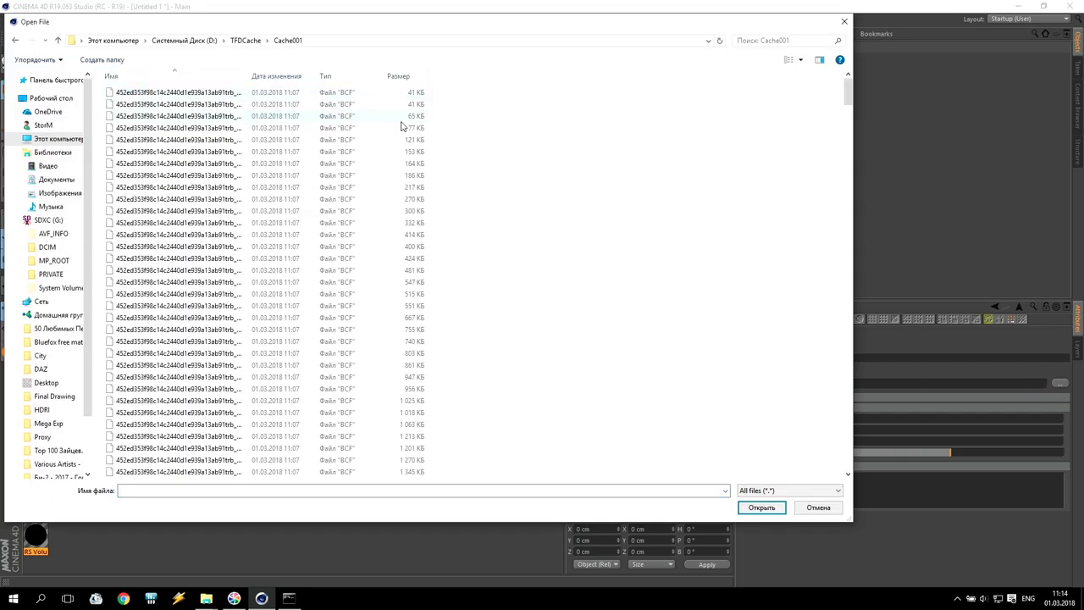
left_click_drag(847, 95, 849, 275)
left_click(178, 291)
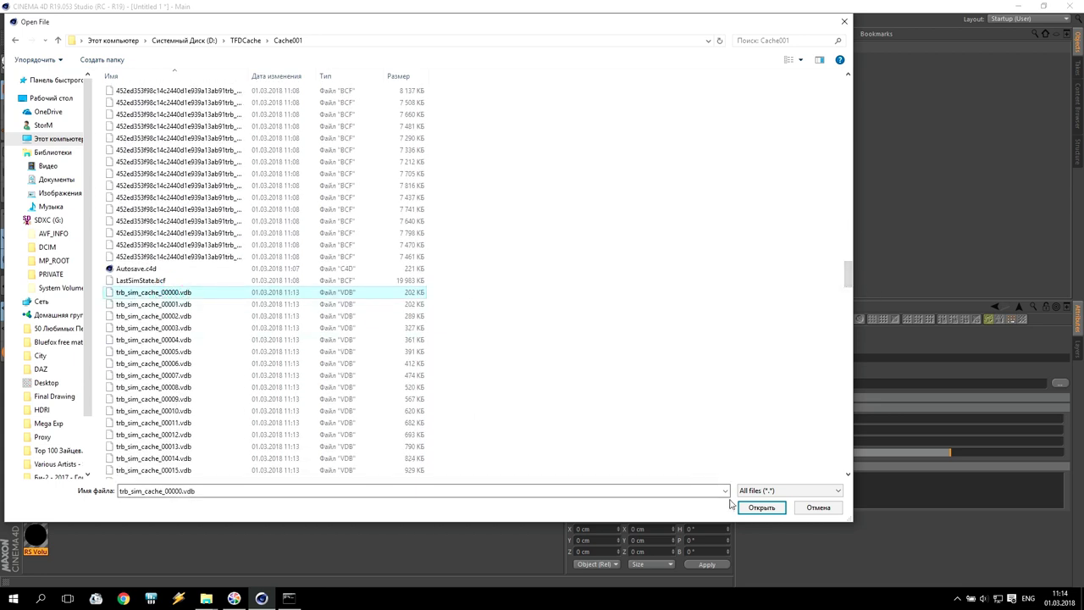
left_click(761, 507)
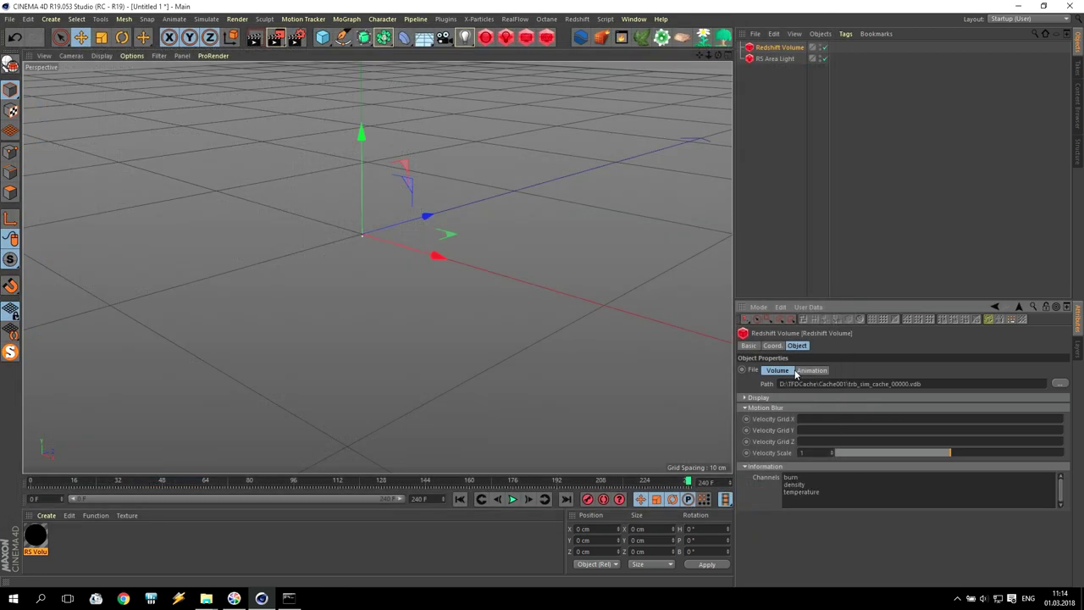
Step: Set the volume animation to Simple mode at 24 fps and detect frames 0–240
left_click(813, 370)
left_click(822, 384)
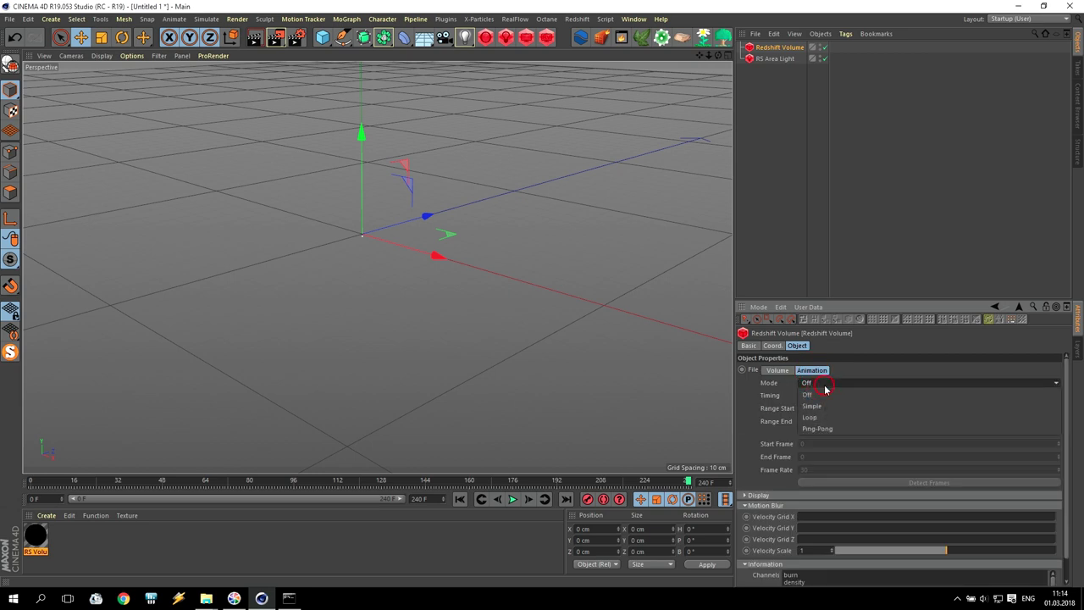
left_click(827, 407)
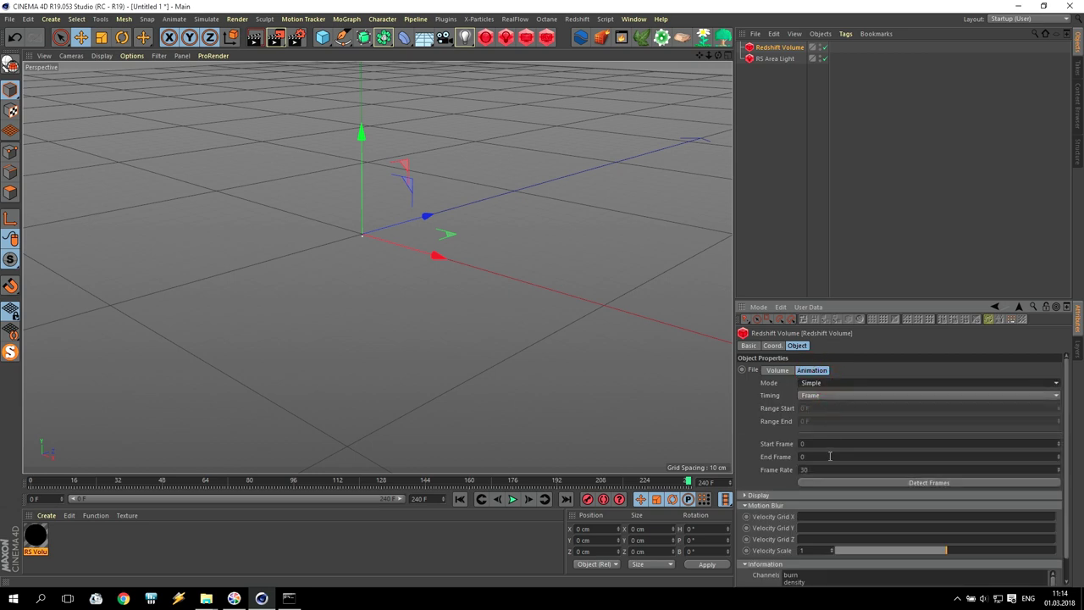
left_click_drag(826, 468, 709, 471)
type("24")
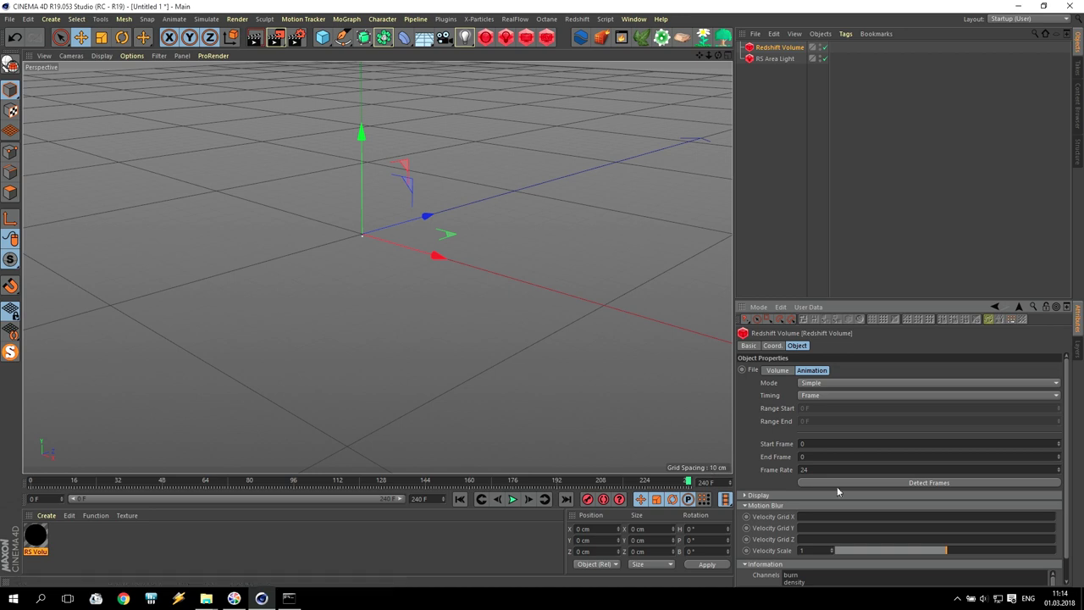
left_click(931, 484)
Step: Set the volume's scale to 100 and drag the RS Volume material onto it
left_click(772, 345)
type("100")
left_click(845, 381)
type("100")
key("Return")
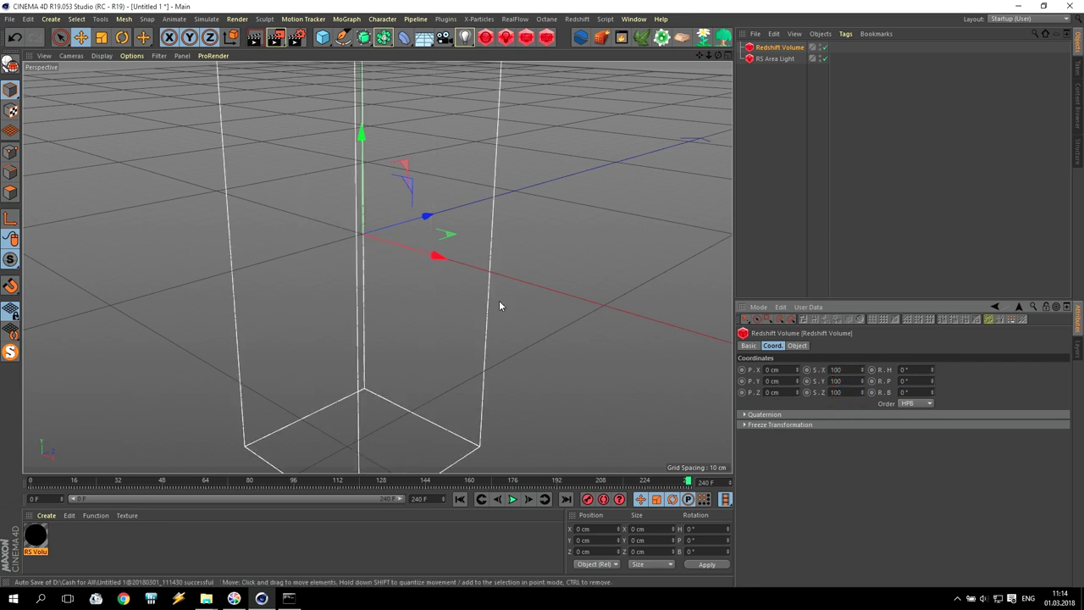
mouse_move(718, 55)
left_mouse_down()
mouse_move(703, 76)
mouse_move(718, 55)
left_mouse_up()
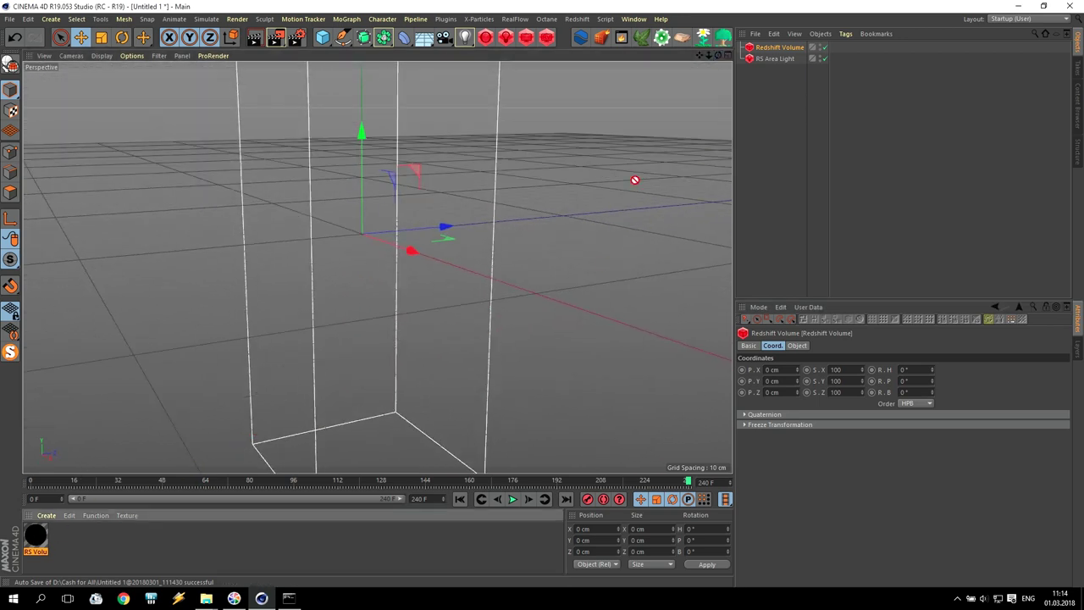
left_click_drag(82, 539, 788, 49)
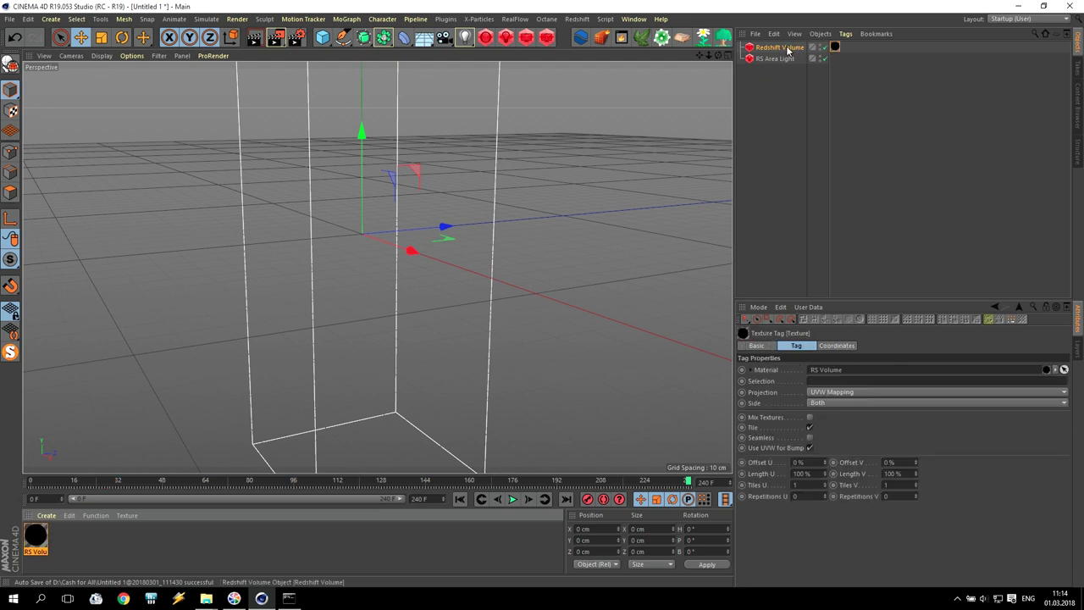
Step: Progressively render the single red fire plume at frame 94 in Redshift RenderView
left_click(288, 480)
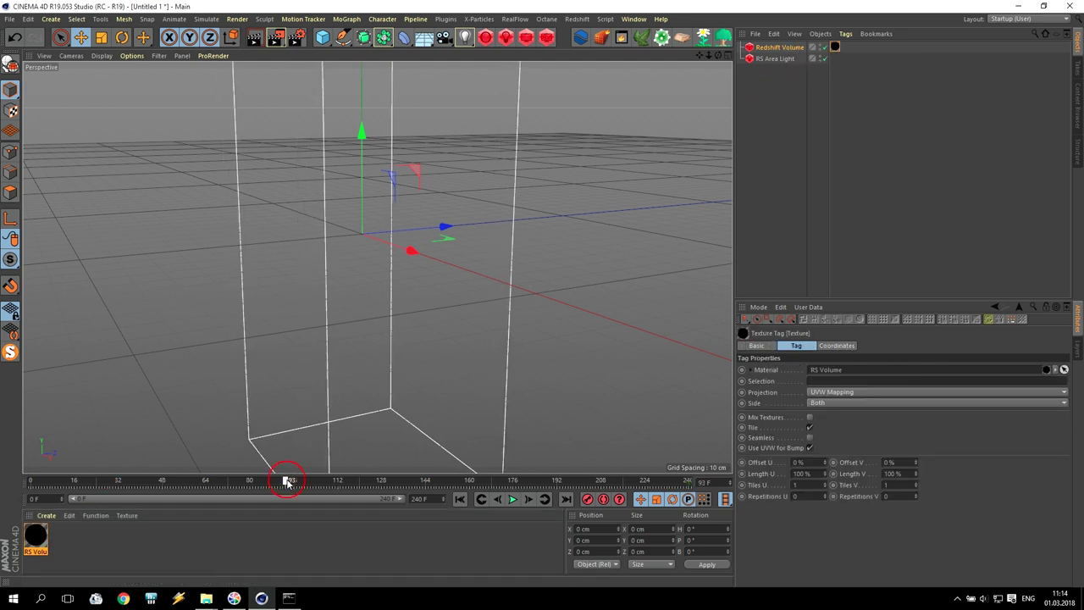
left_click(547, 37)
left_click(101, 83)
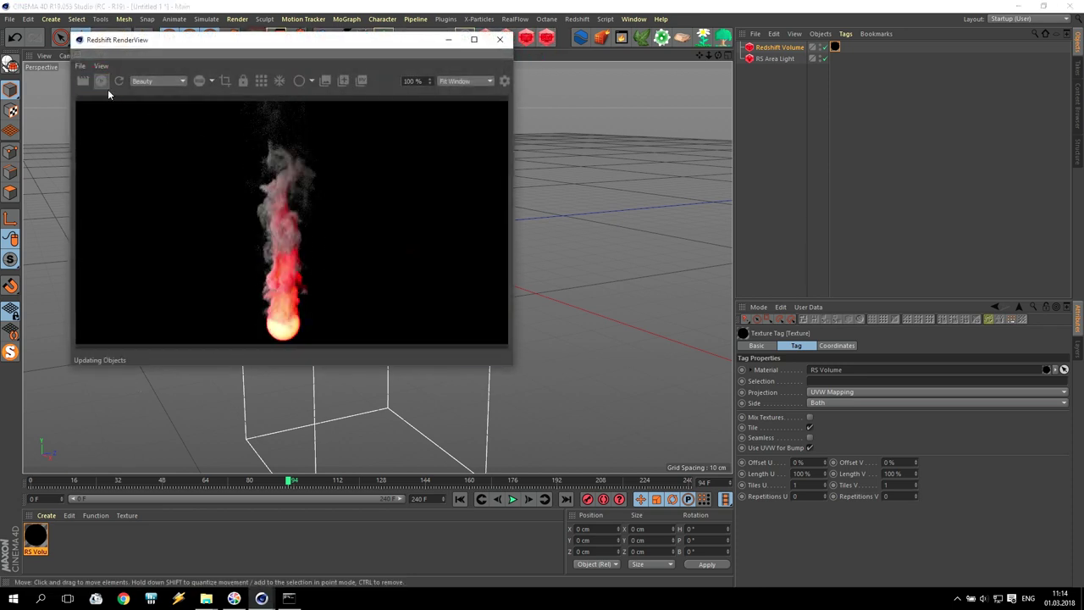
left_click_drag(717, 54, 652, 118)
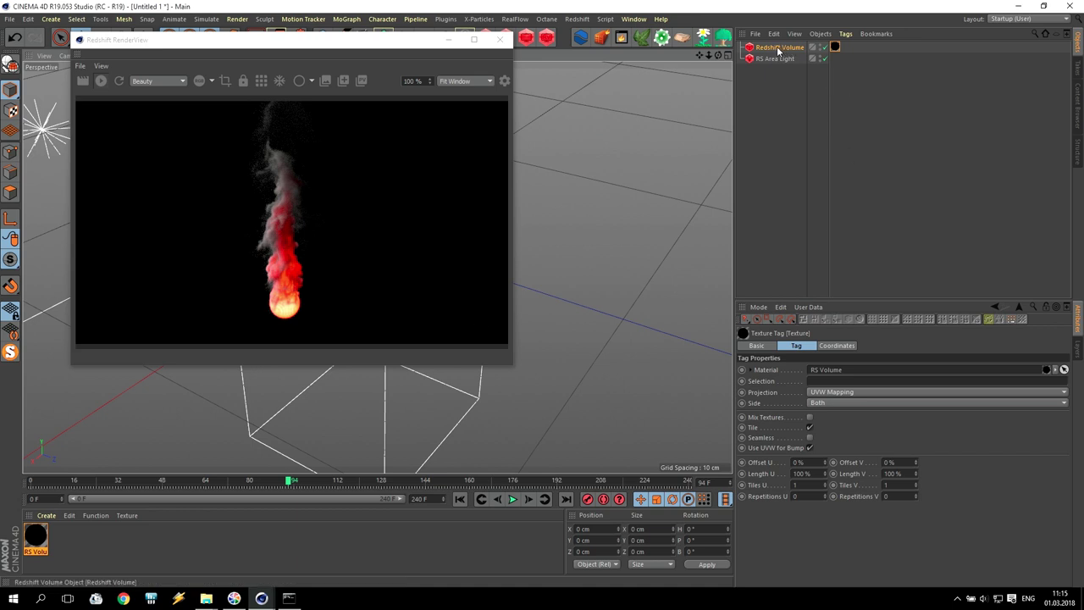
Step: Place the Redshift Volume under a new MoGraph Cloner
left_click(500, 40)
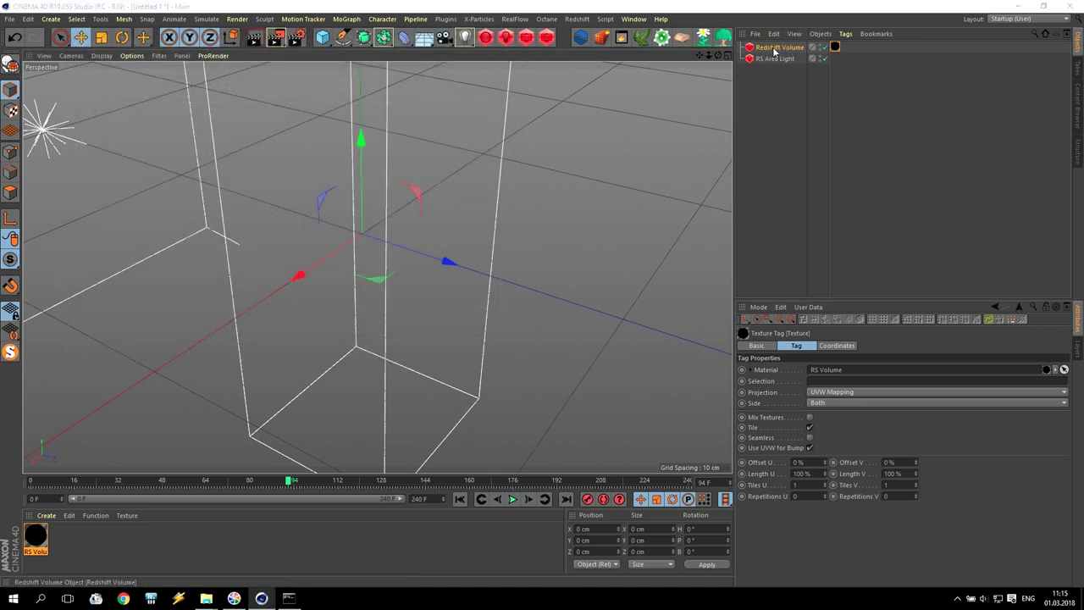
left_click(773, 51)
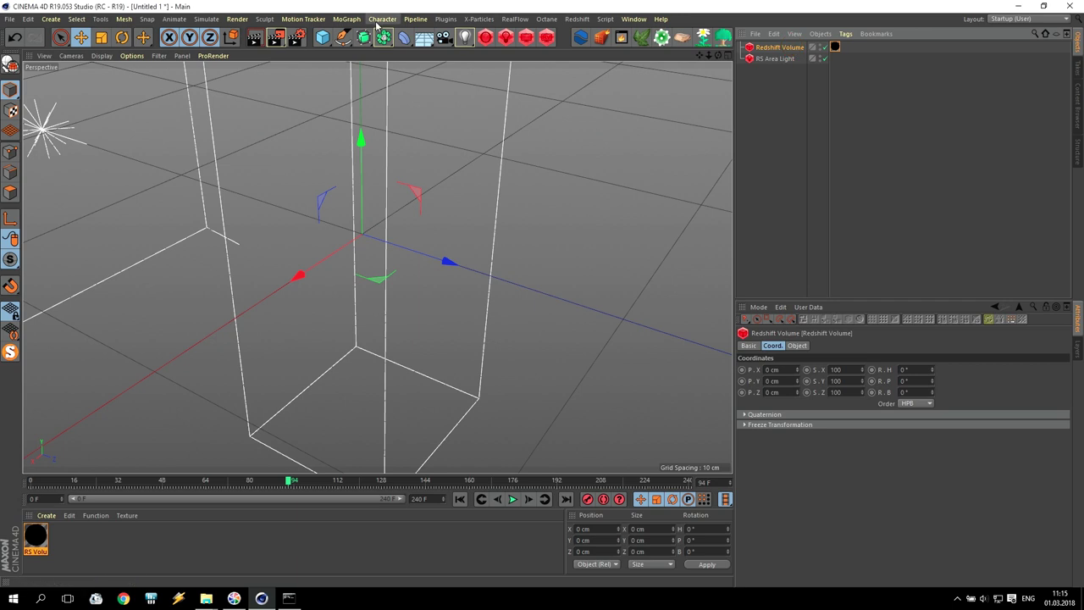
left_click(347, 18)
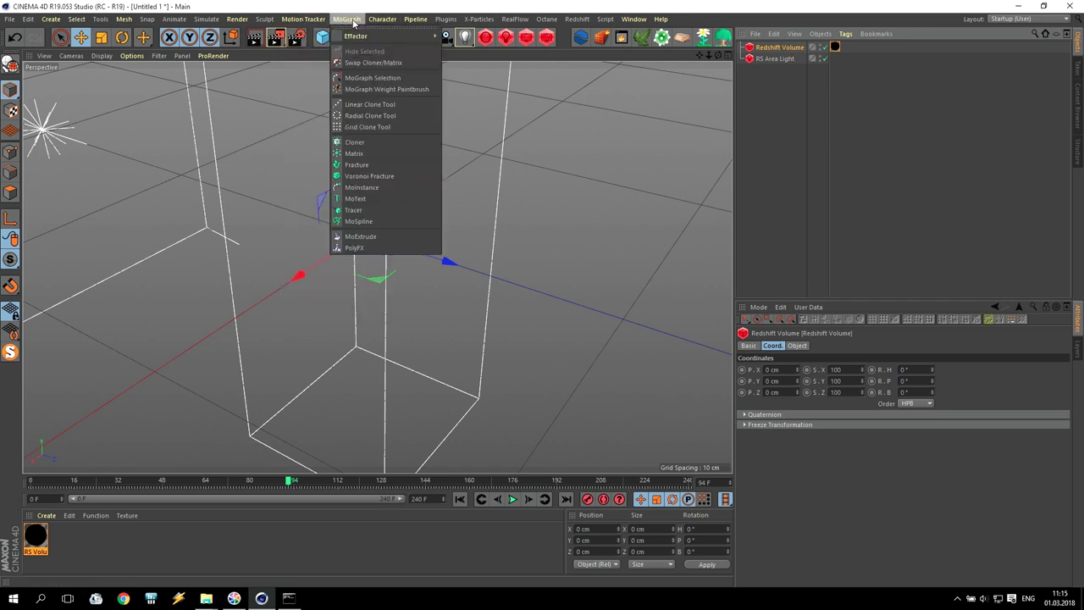
left_click(355, 143)
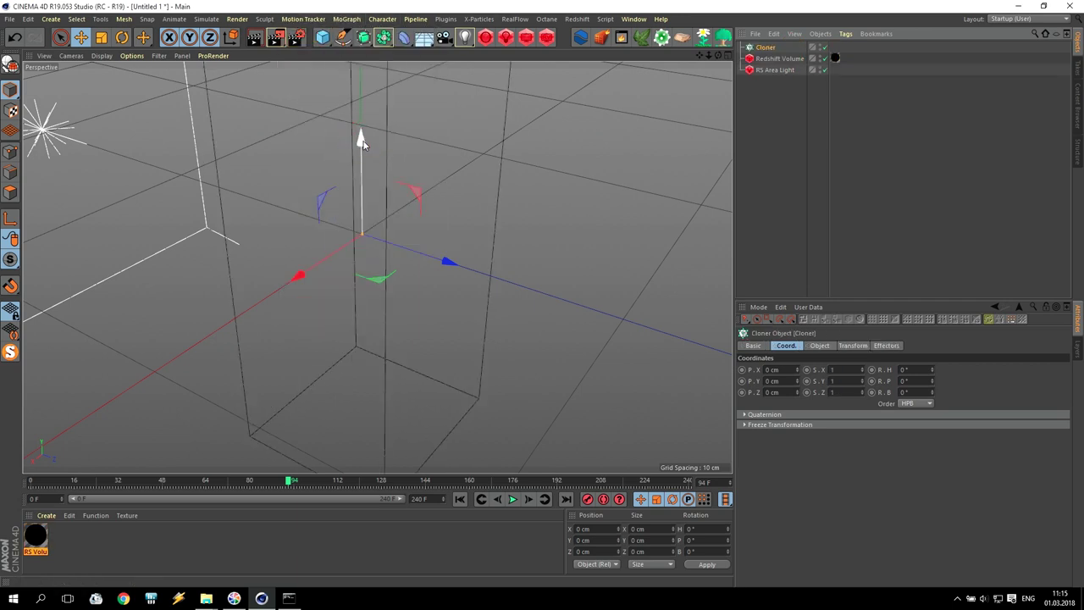
left_click_drag(780, 60, 766, 48)
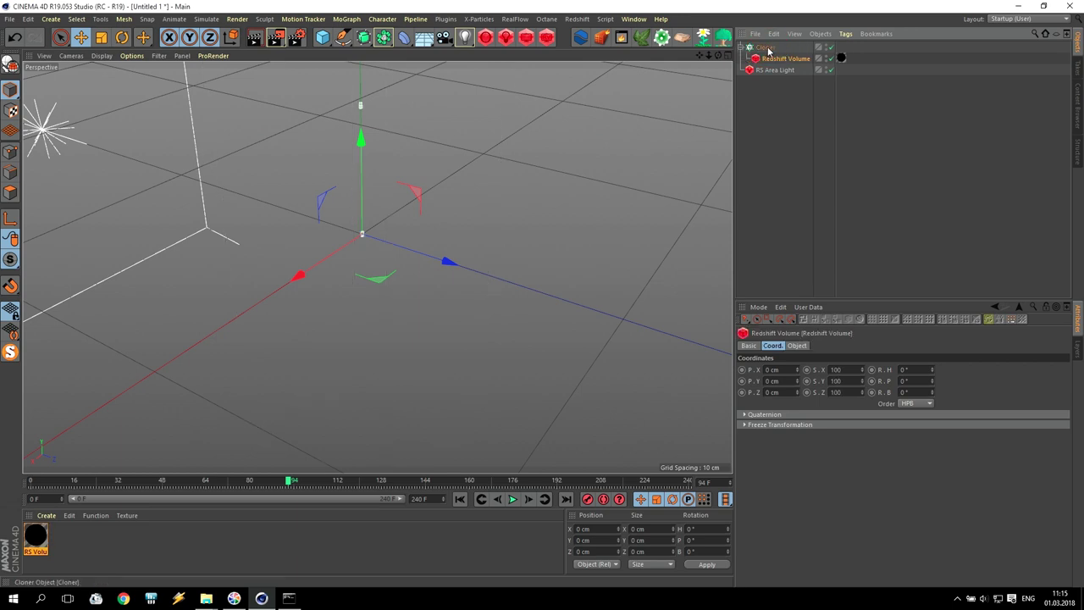
left_click(766, 48)
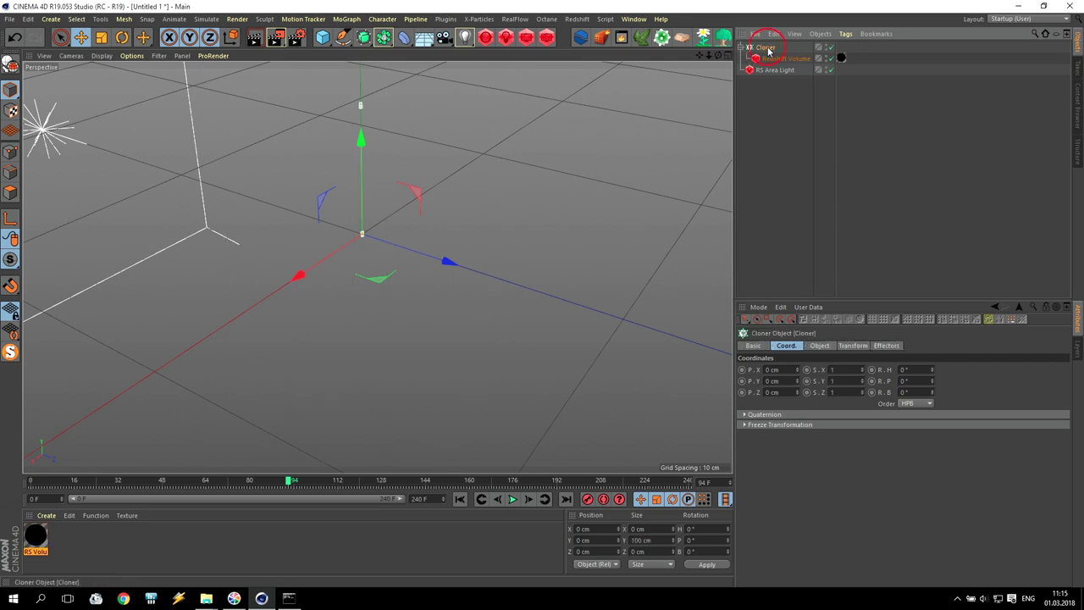
Step: Set the Cloner's clone scale to 100 and its mode to Grid Array
left_click(850, 345)
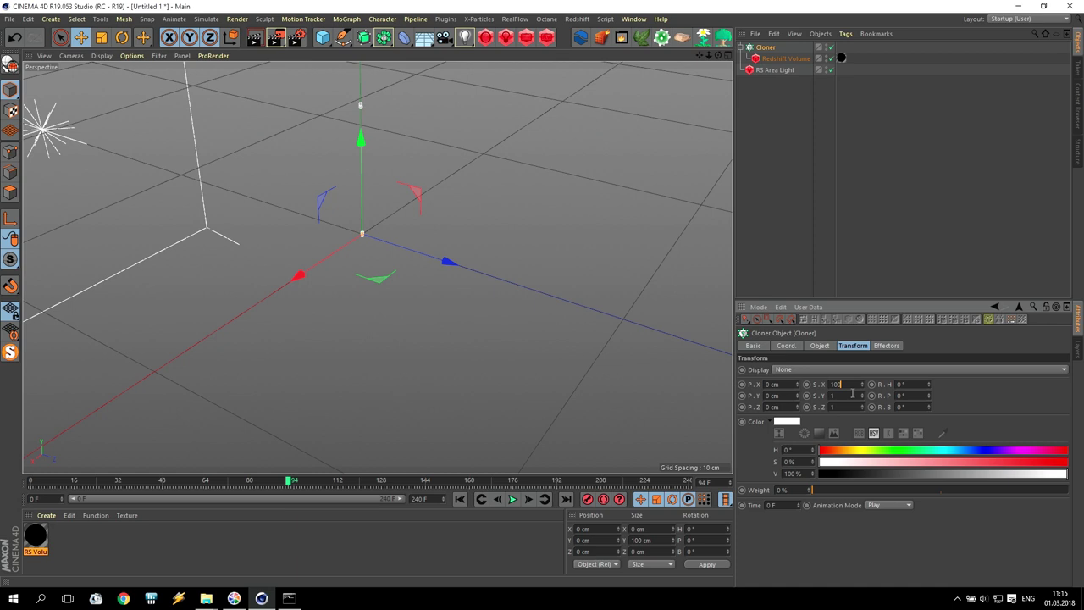
type("00")
key("Tab")
type("100")
key("Return")
left_click(818, 345)
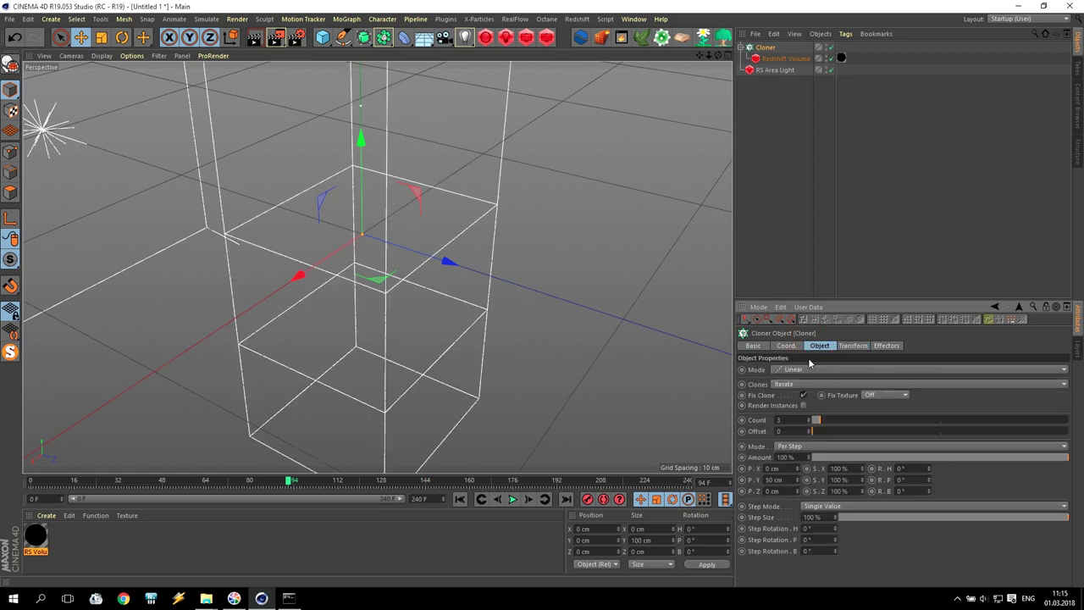
left_click(793, 369)
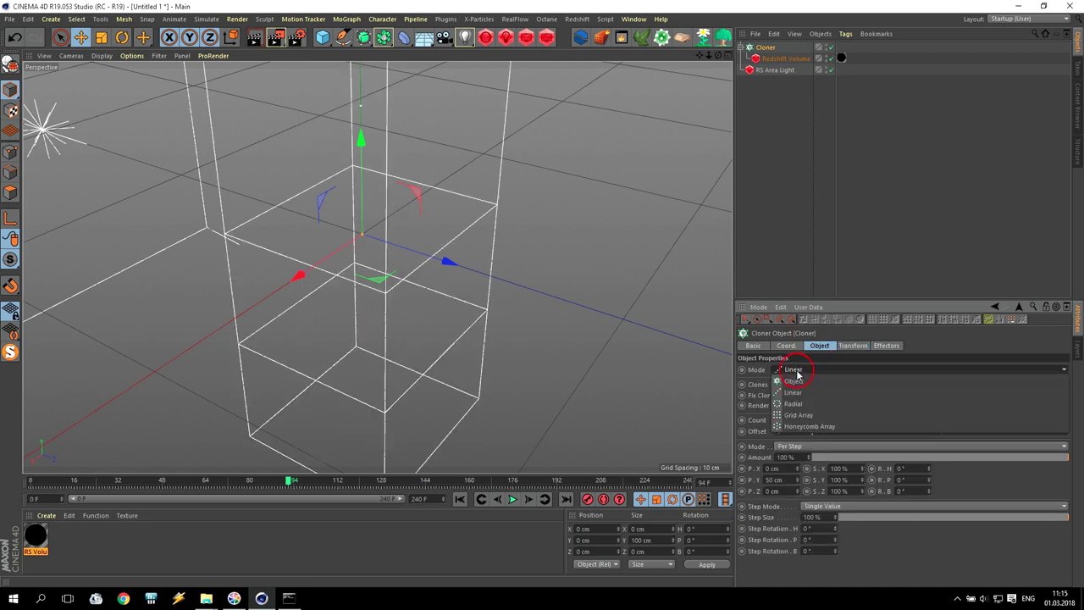
left_click(796, 415)
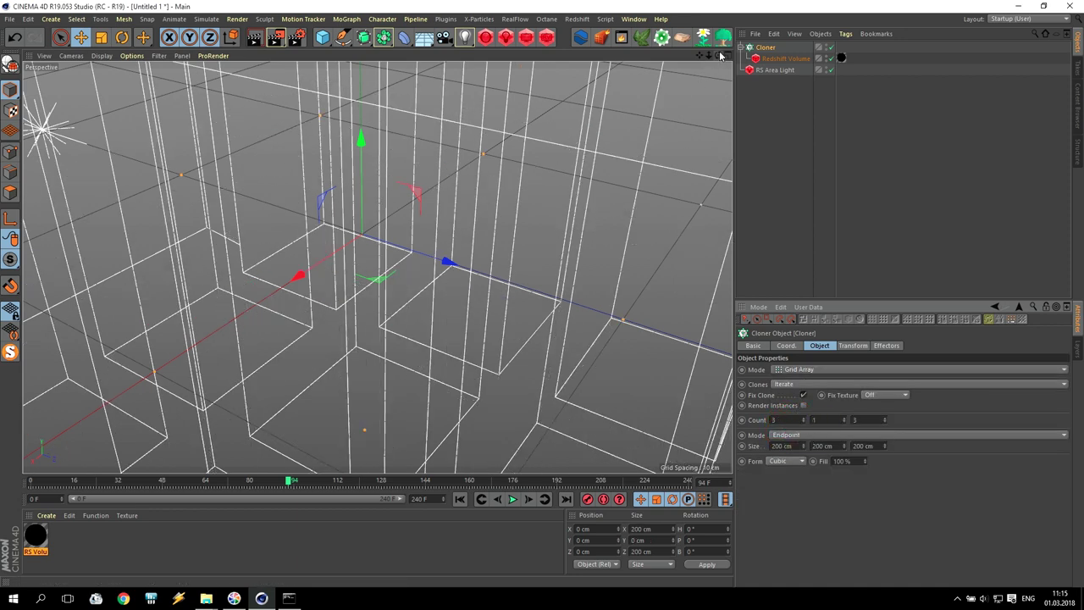
Step: Re-render the grid of nine fire plumes in RenderView
left_click_drag(708, 55, 677, 60)
left_click(546, 37)
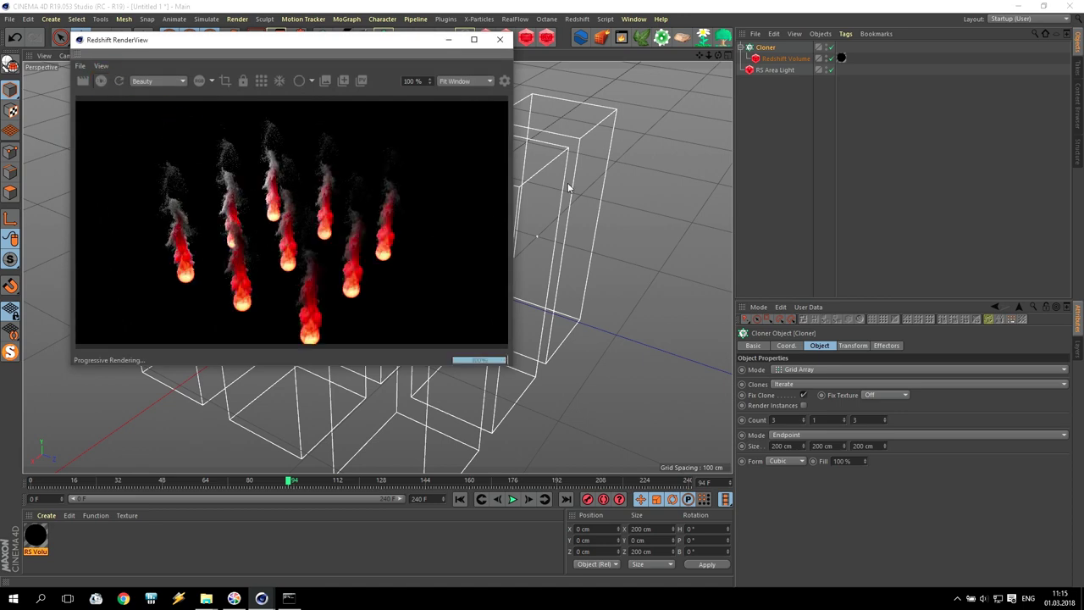
left_click_drag(718, 55, 729, 59)
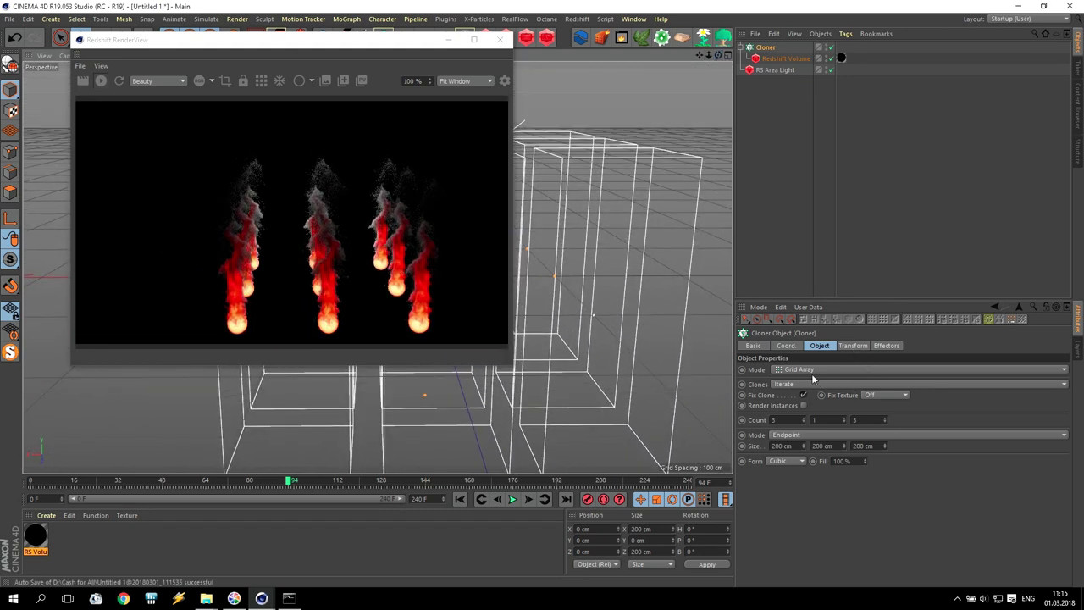
Step: Switch the Cloner to Radial mode and rotate the clones 90°
left_click(801, 371)
left_click(793, 403)
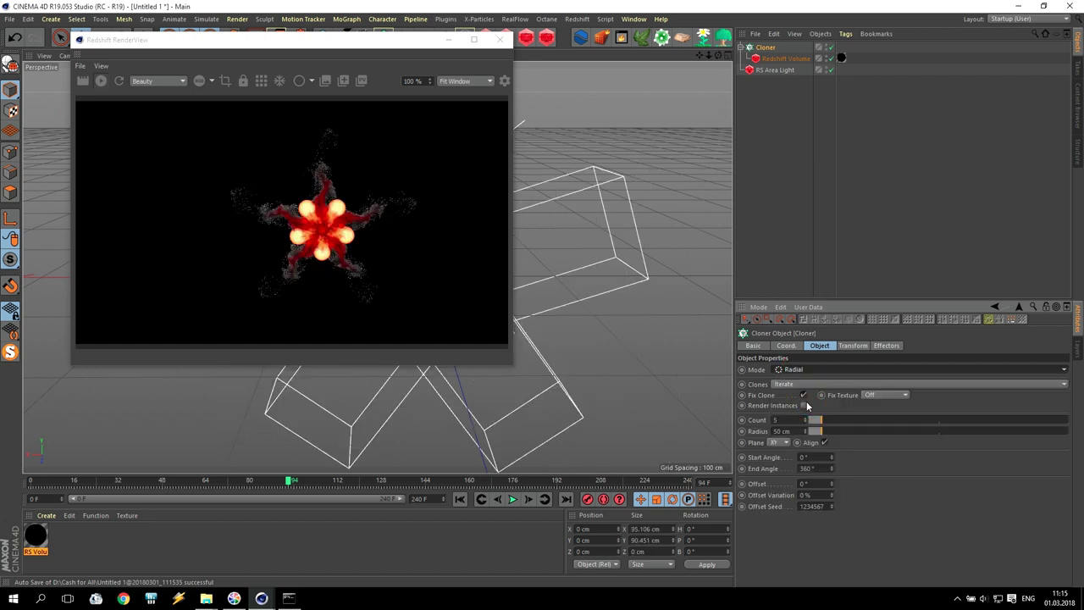
left_click(853, 345)
left_click(927, 396)
type("90")
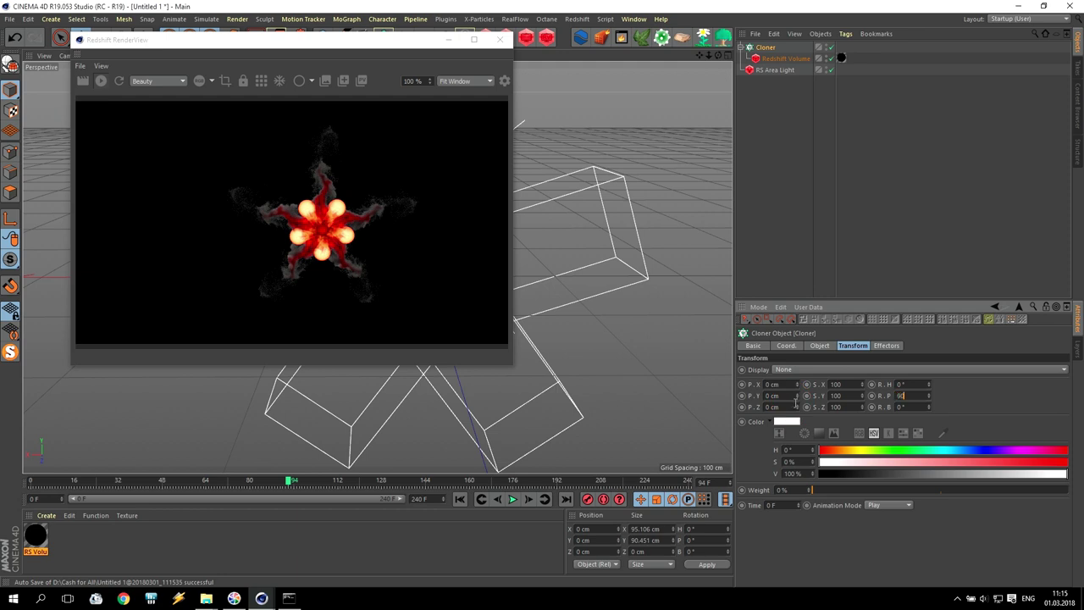
type("0")
key("Return")
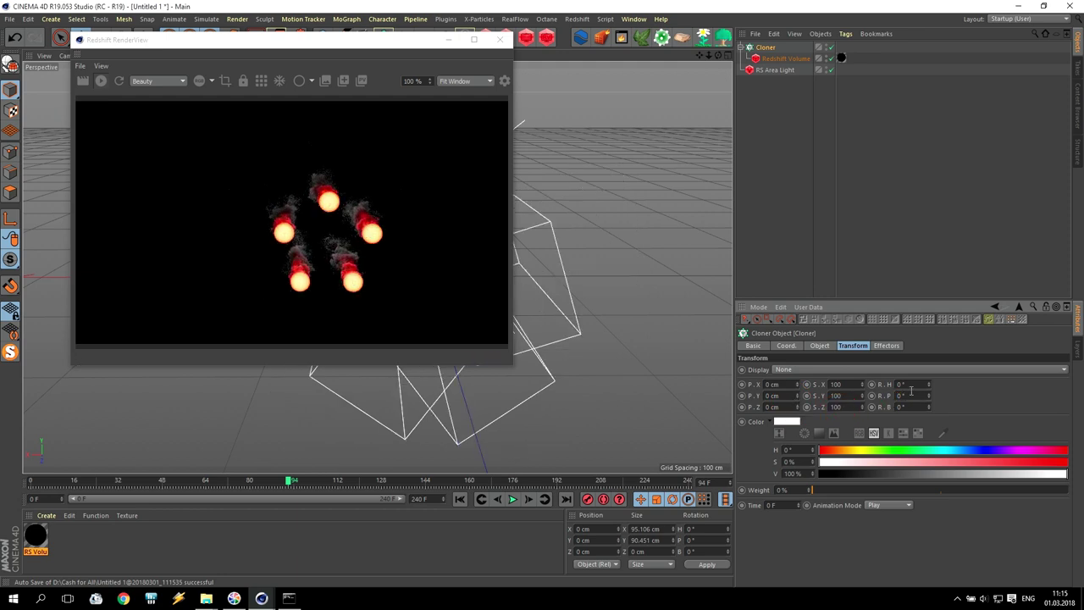
left_click(927, 384)
type("90")
key("Return")
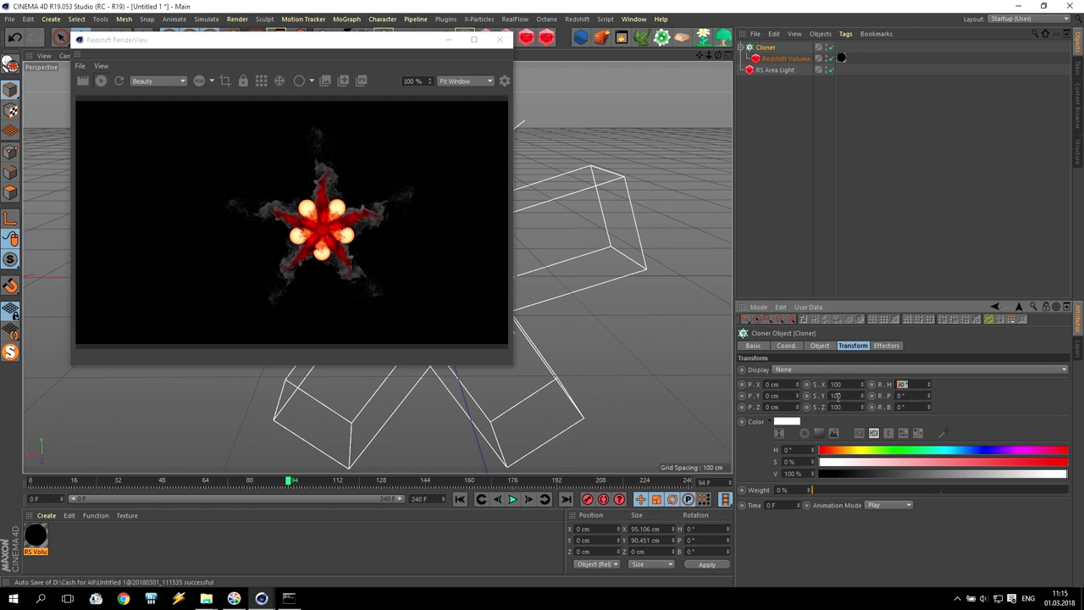
Step: Set ring radius 85 cm and 16 clones, play to frame 102, and close RenderView
left_click(819, 346)
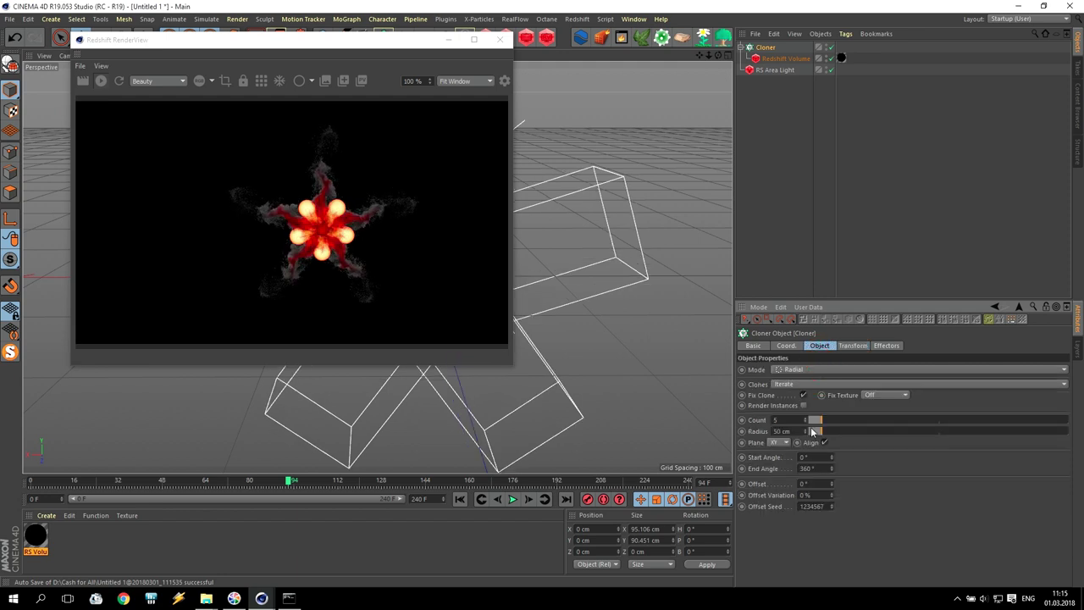
left_click_drag(821, 431, 830, 434)
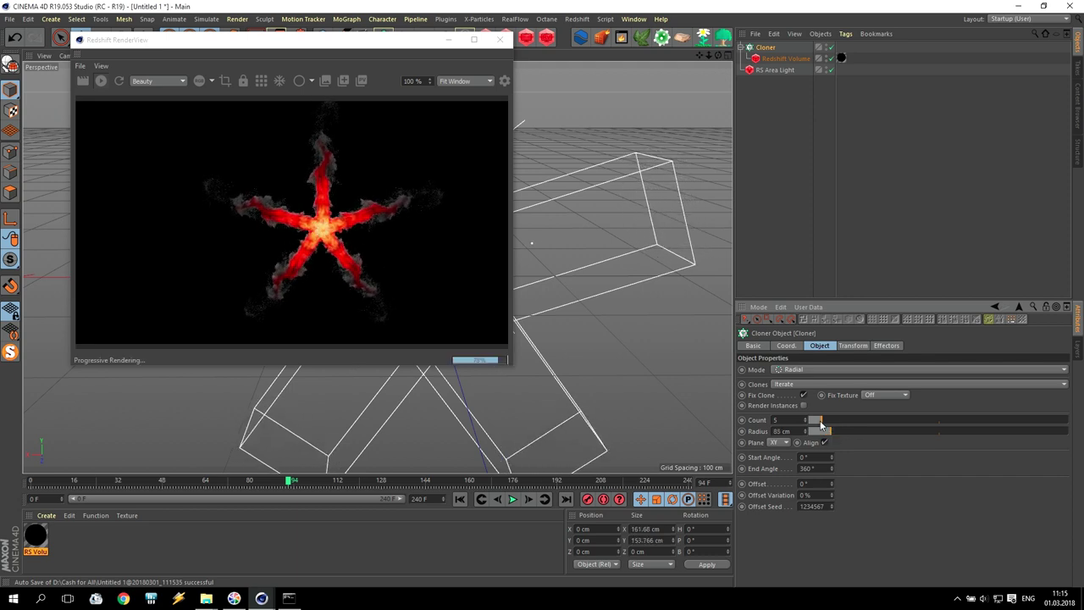
left_click_drag(817, 420, 851, 422)
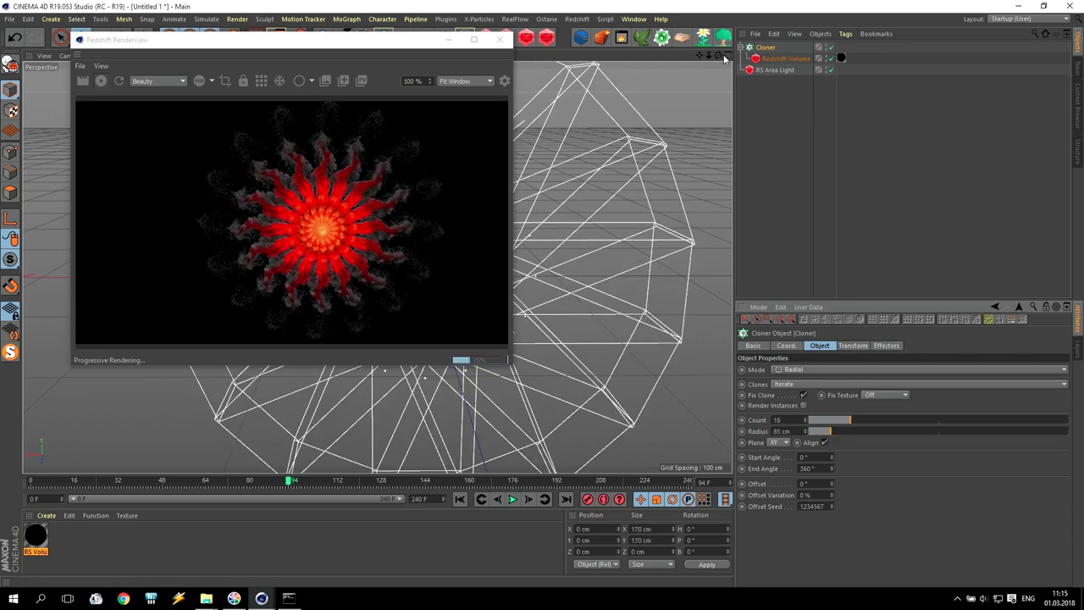
mouse_move(718, 54)
left_mouse_down()
mouse_move(669, 76)
mouse_move(677, 72)
left_mouse_up()
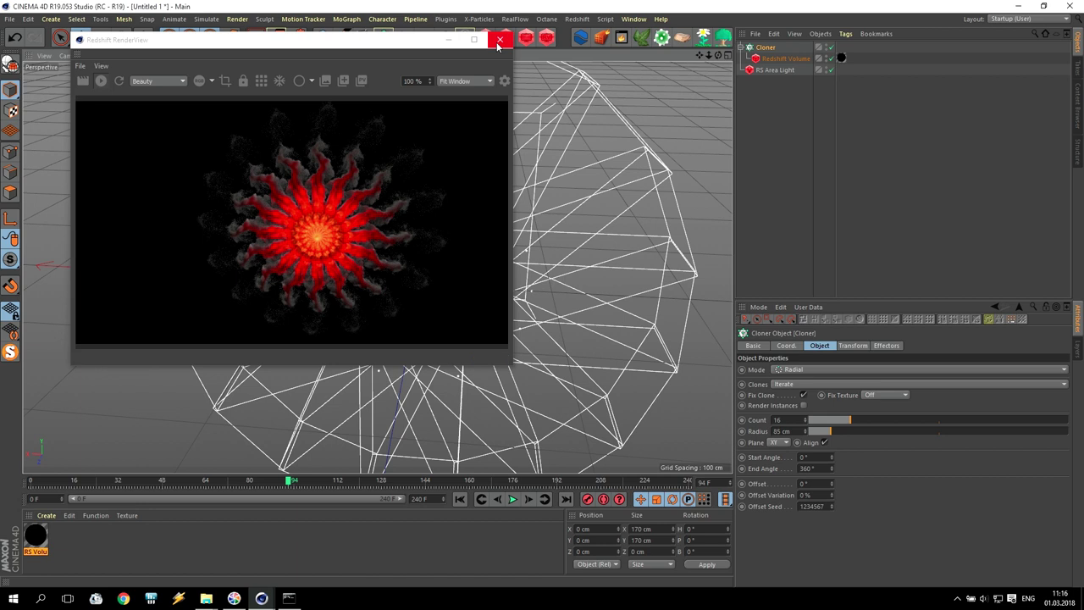
left_click(511, 500)
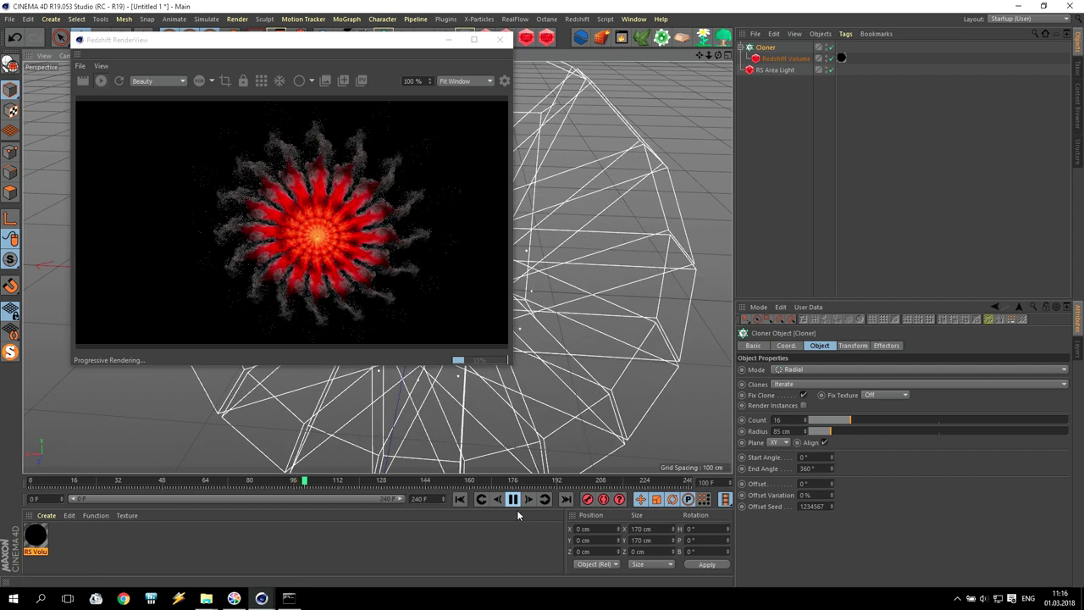
left_click(512, 503)
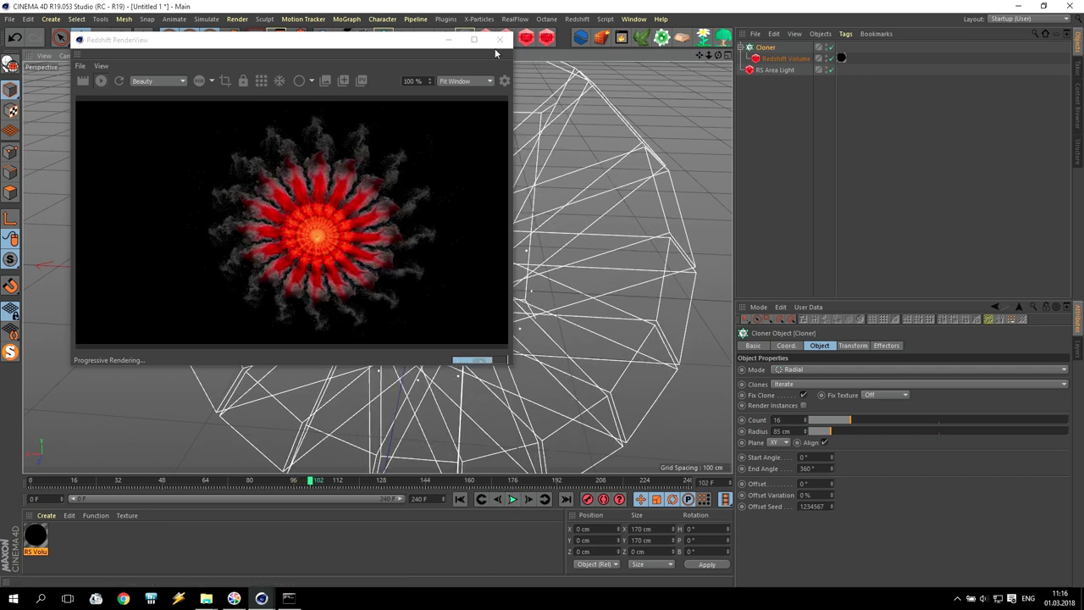
left_click(499, 40)
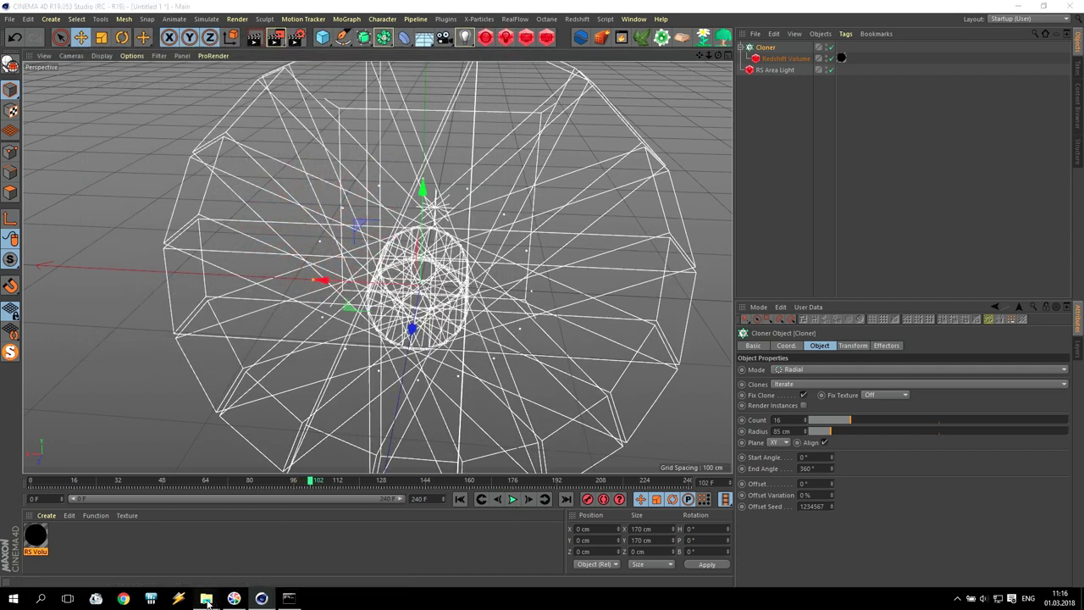
Step: Show the D:\TFDCache\Cache001 folder of VDB cache files in File Explorer
mouse_move(206, 599)
left_click(286, 551)
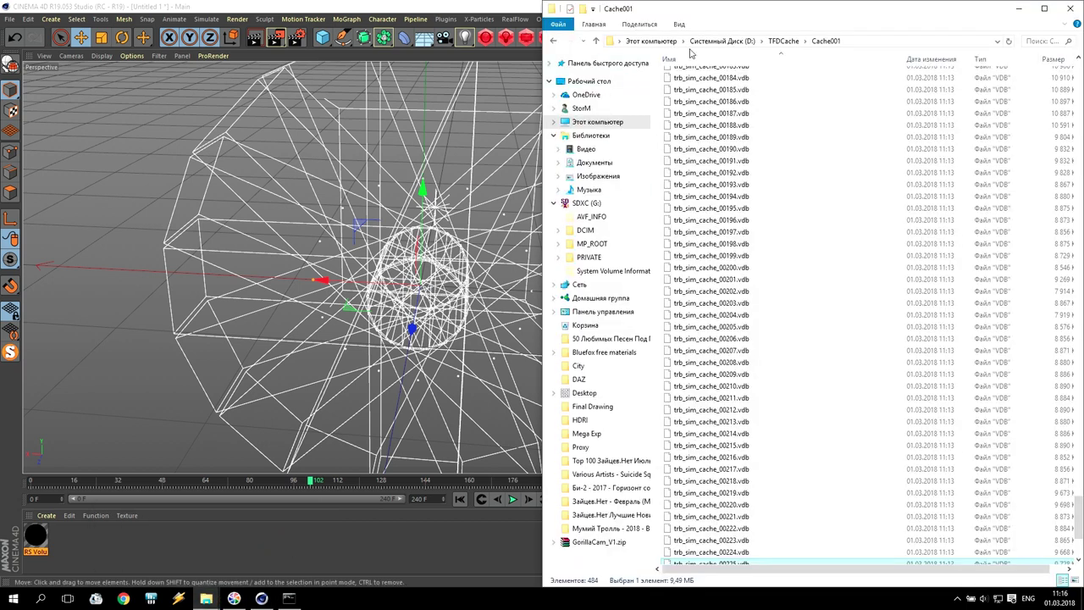